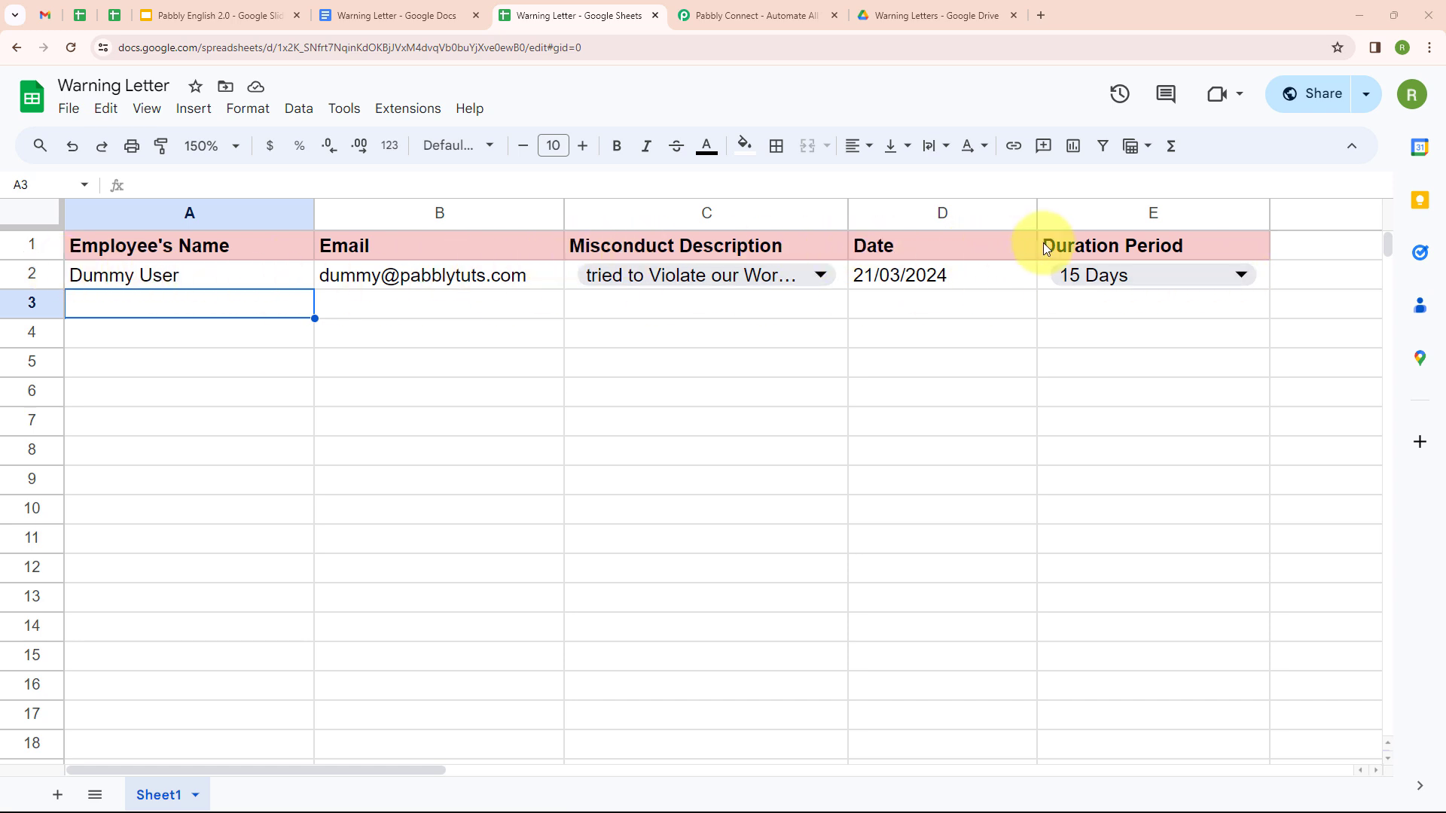
Step: Review the warning sheet's columns and row 2, then switch to the Warning Letter template
left_click(399, 15)
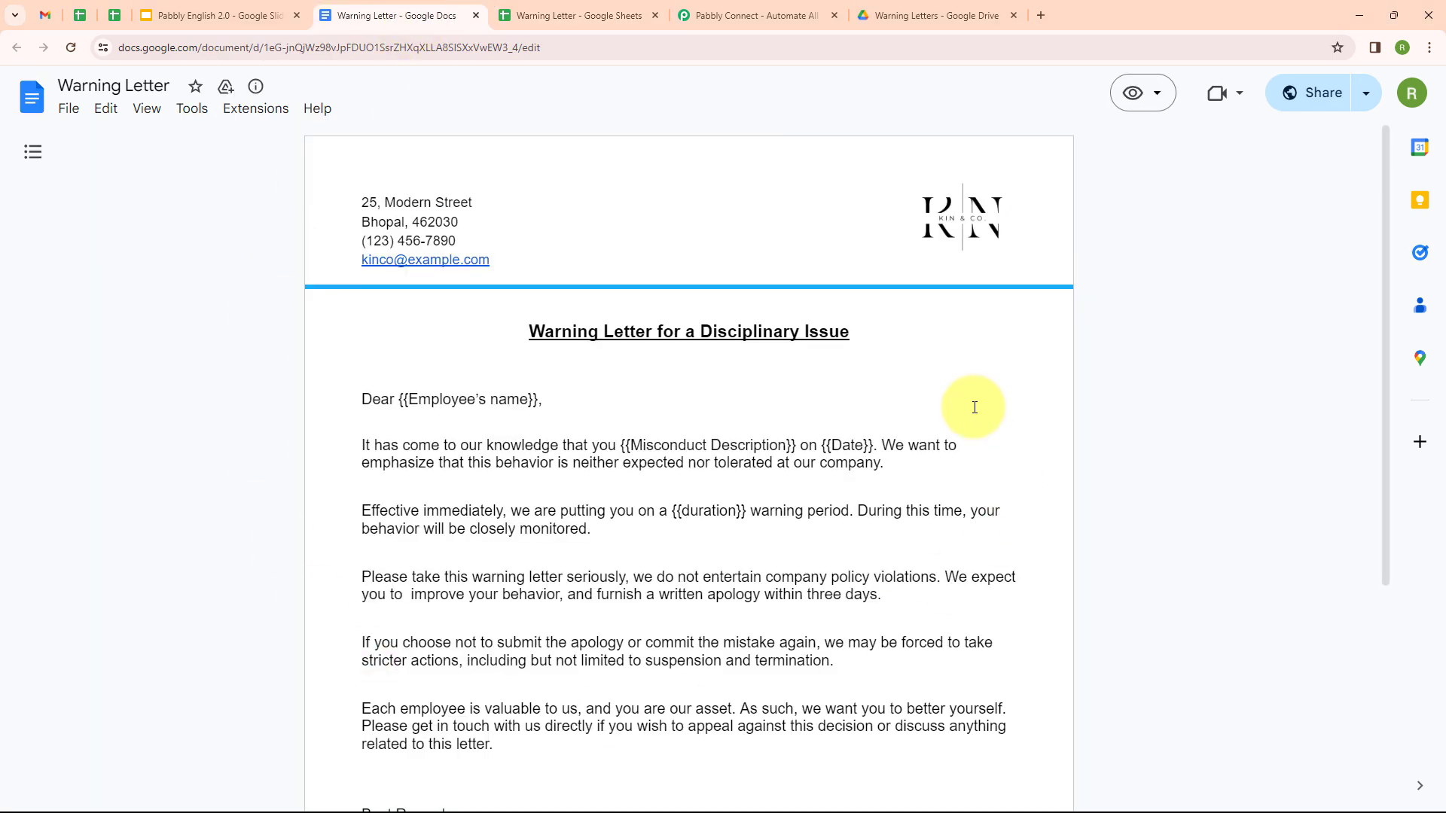
Step: Compare the template's placeholders with the sheet, check the empty Warning Letters Drive folder, then visit Pabbly Connect
scroll(839, 343, "down", 1)
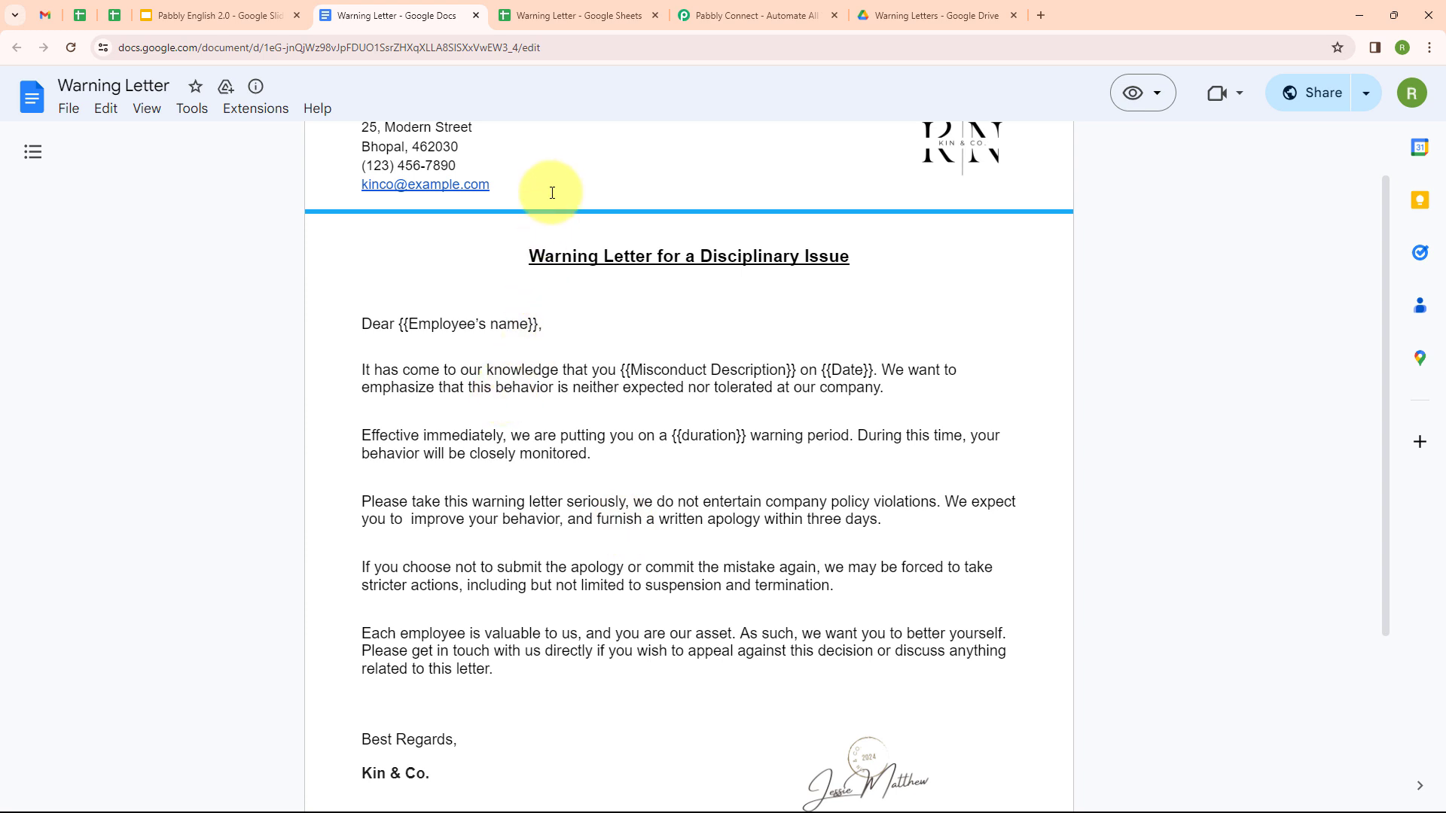
left_click(588, 25)
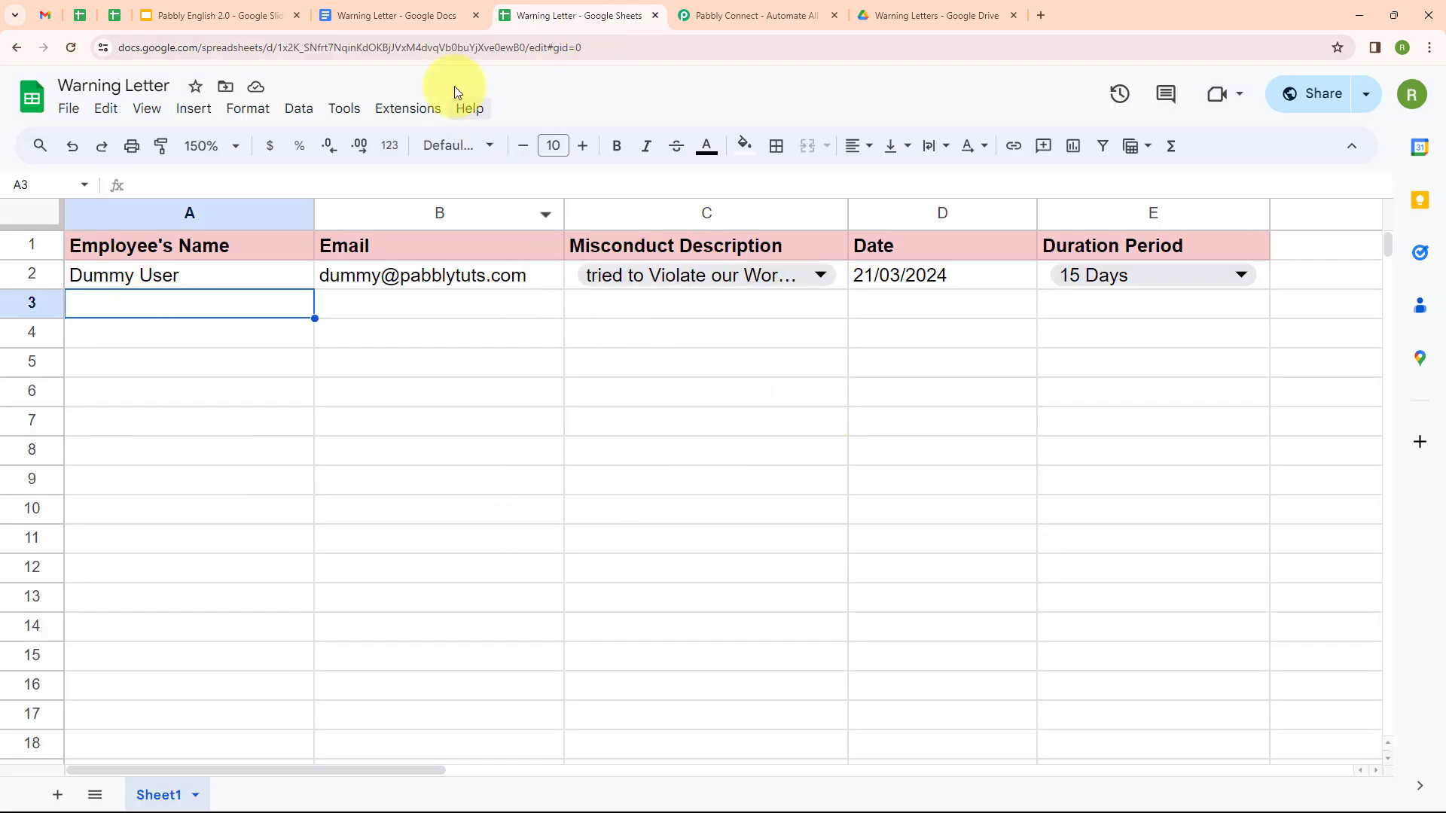
left_click(407, 15)
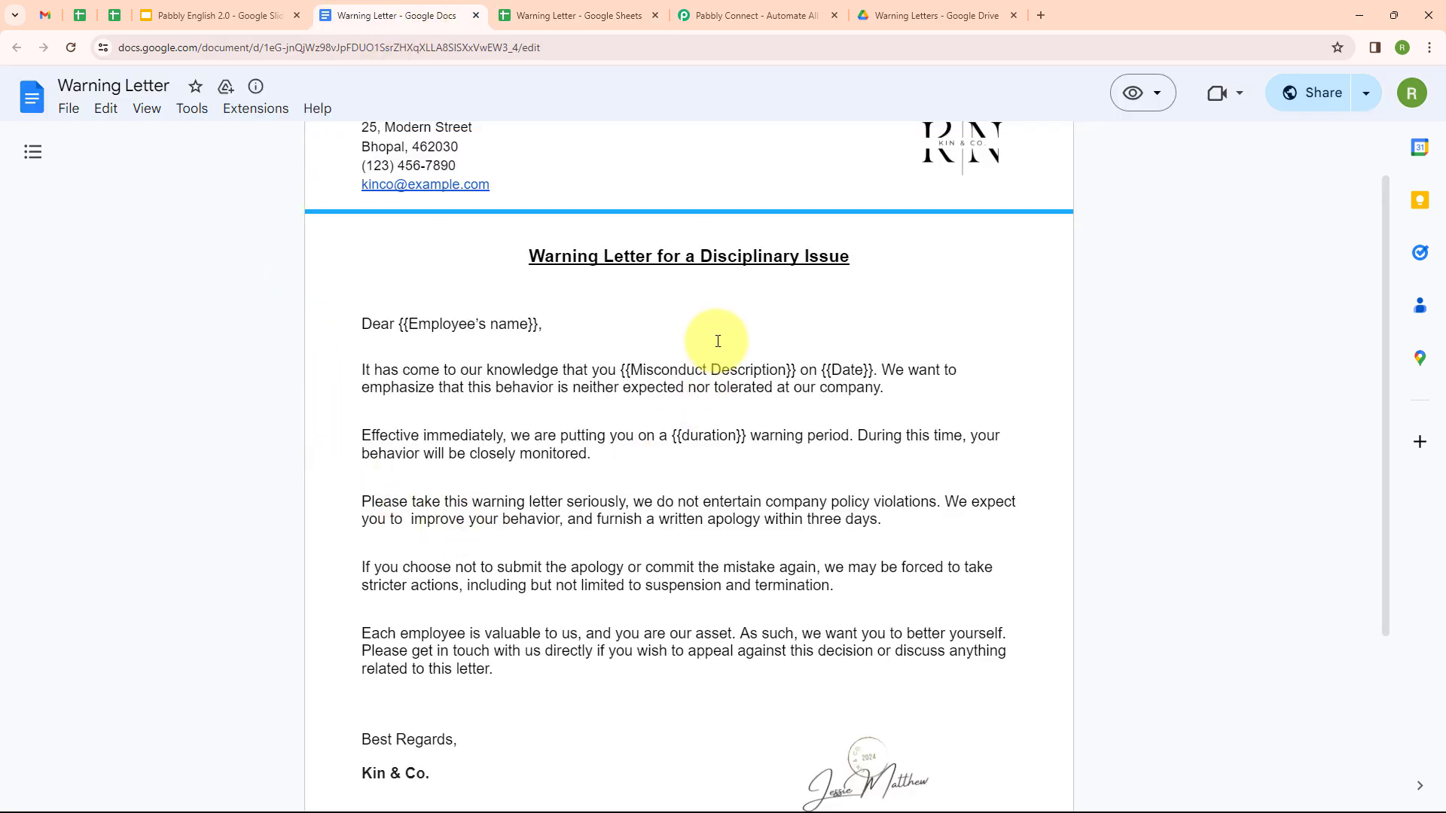
left_click(883, 10)
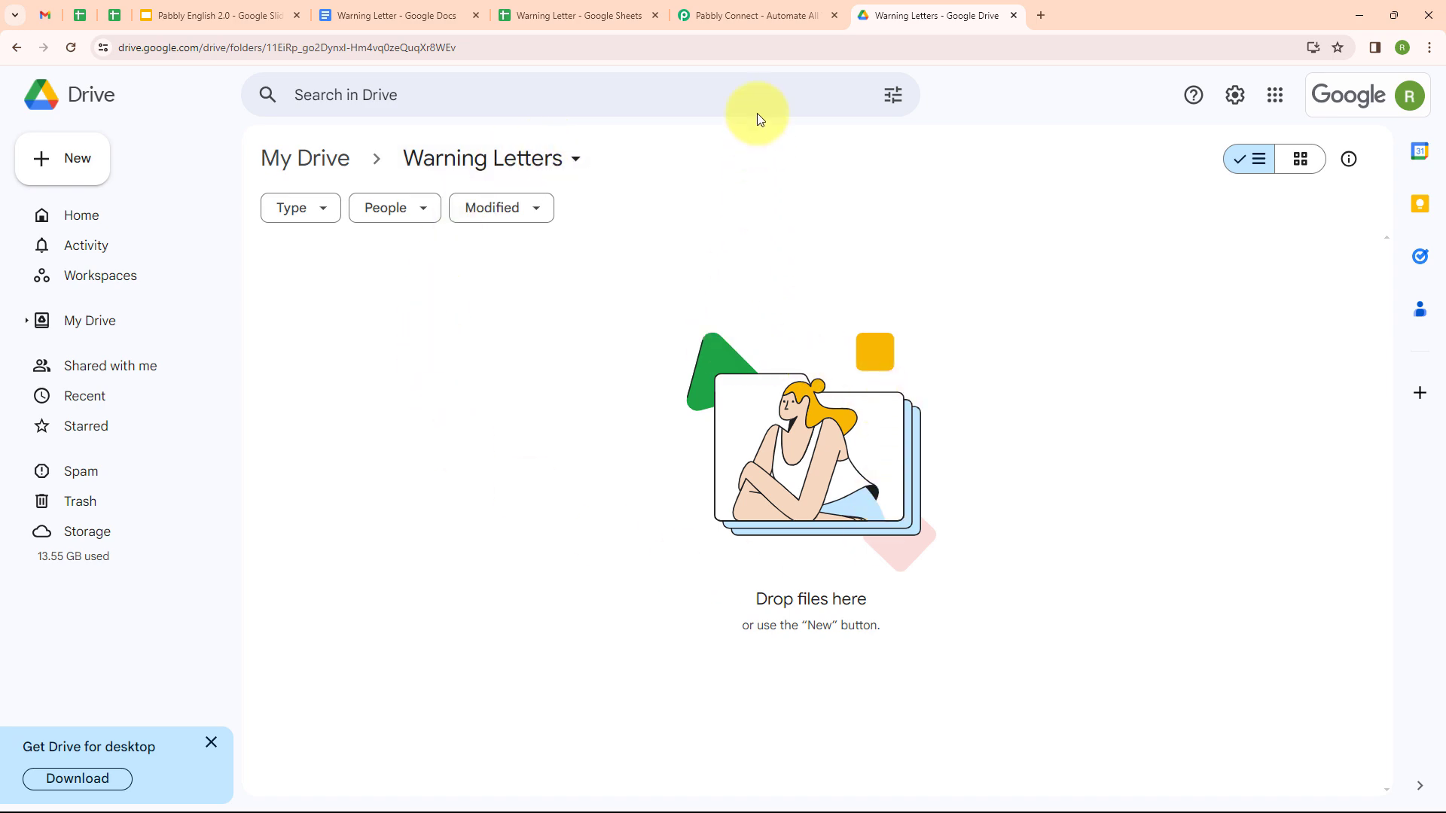
left_click(744, 16)
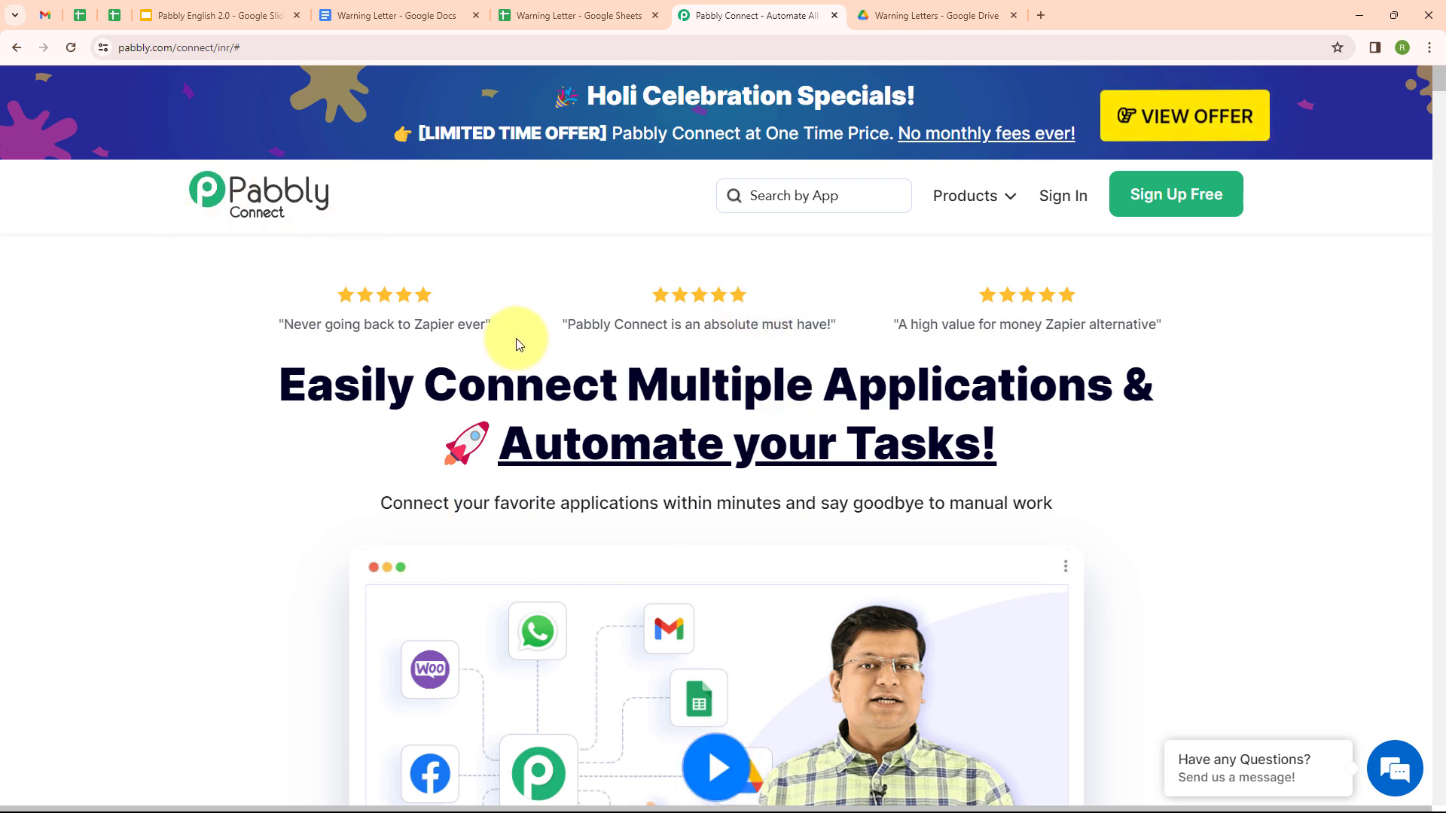
Step: Sign in to Pabbly and open Pabbly Connect via Access Now on All Pabbly Apps
left_click(261, 47)
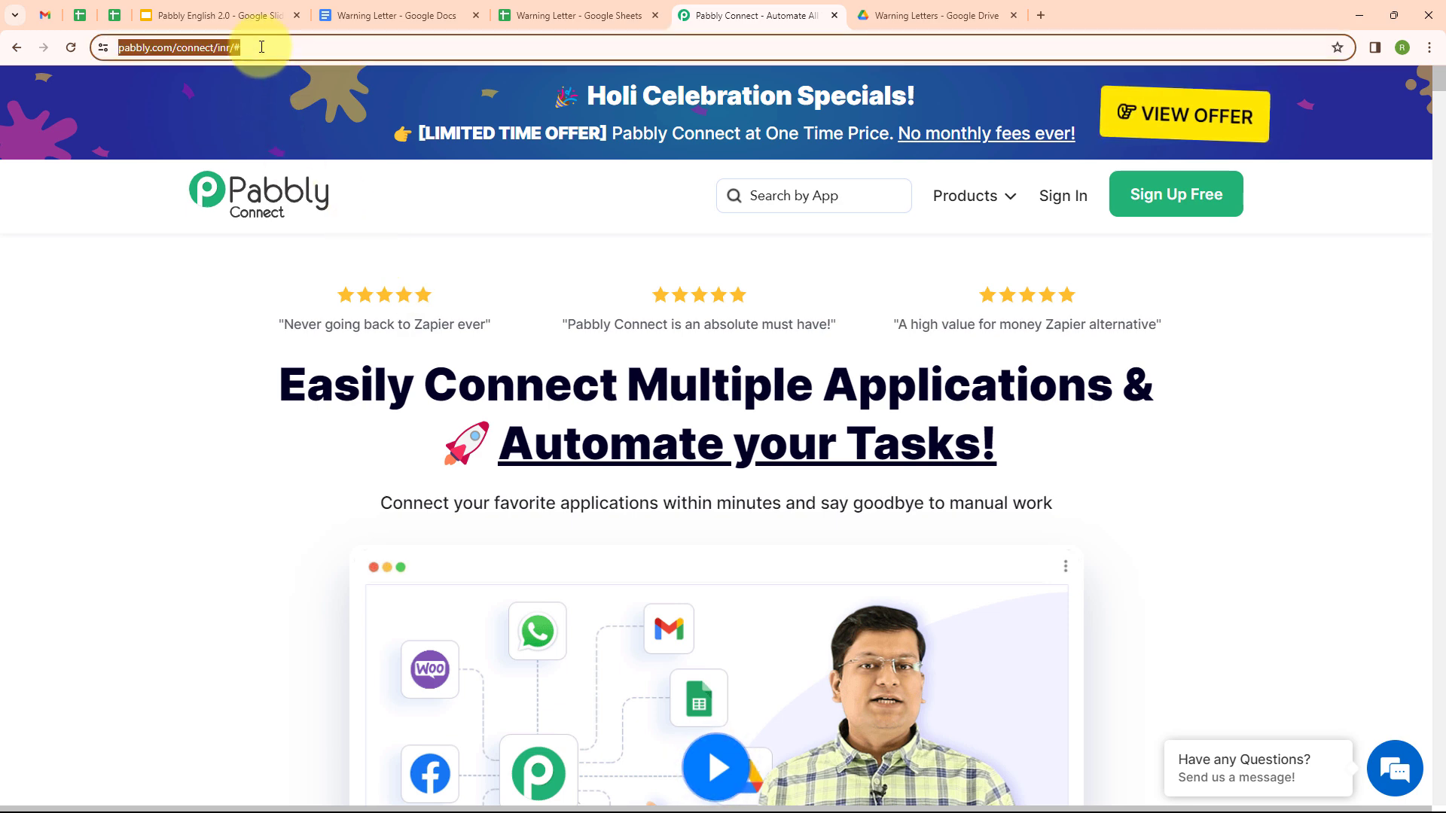
left_click(542, 265)
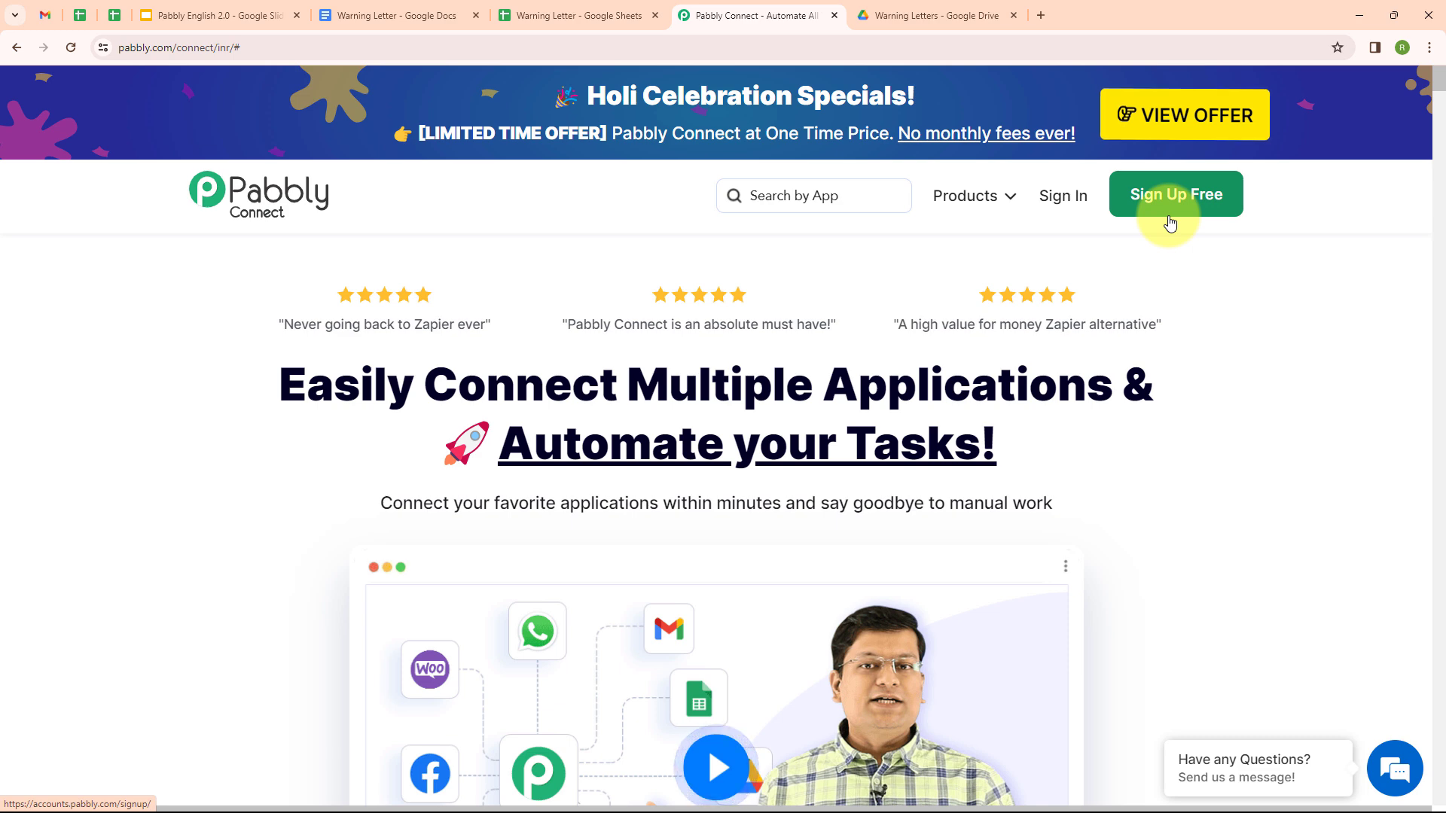
left_click(1069, 197)
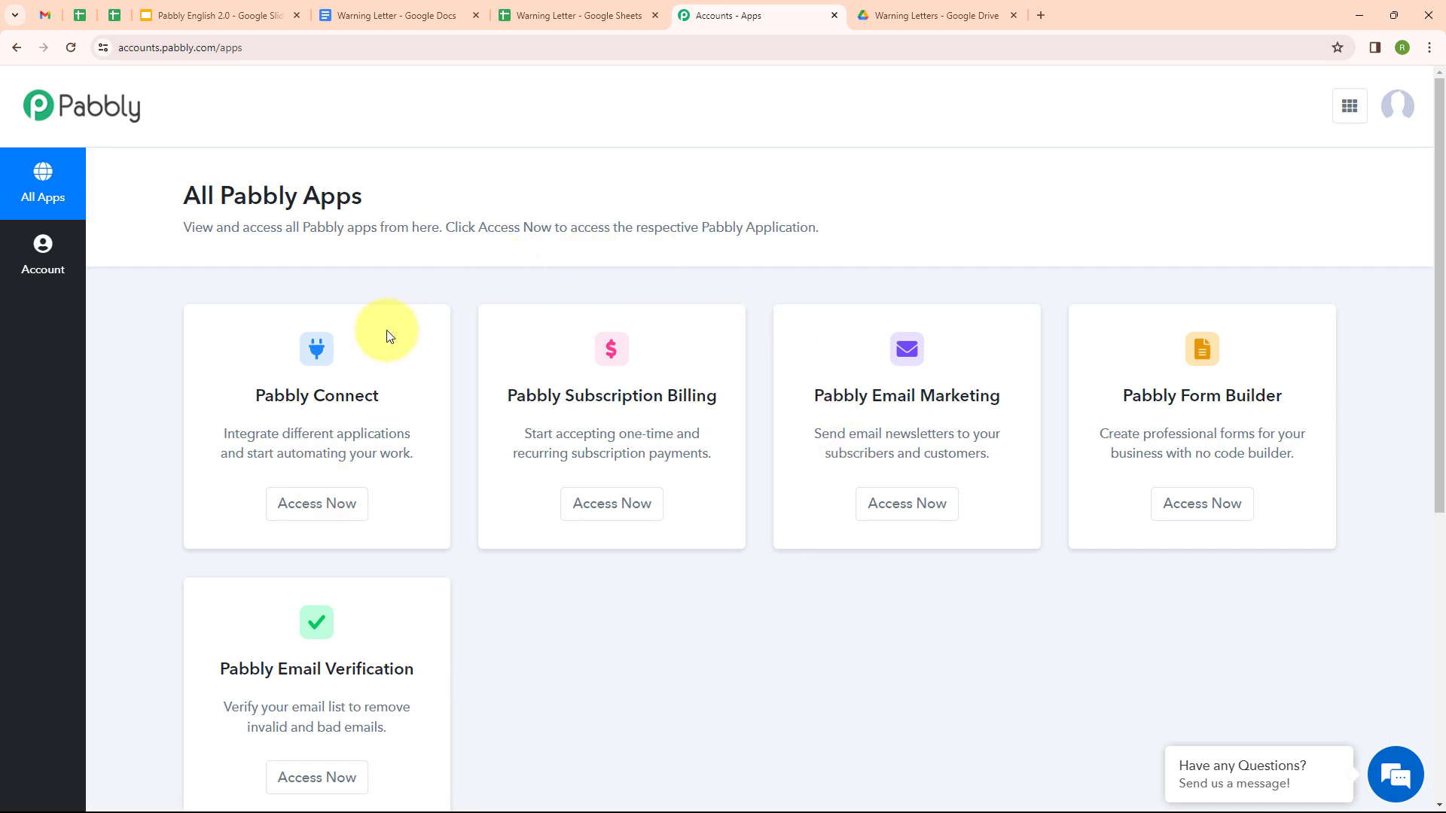
left_click(309, 506)
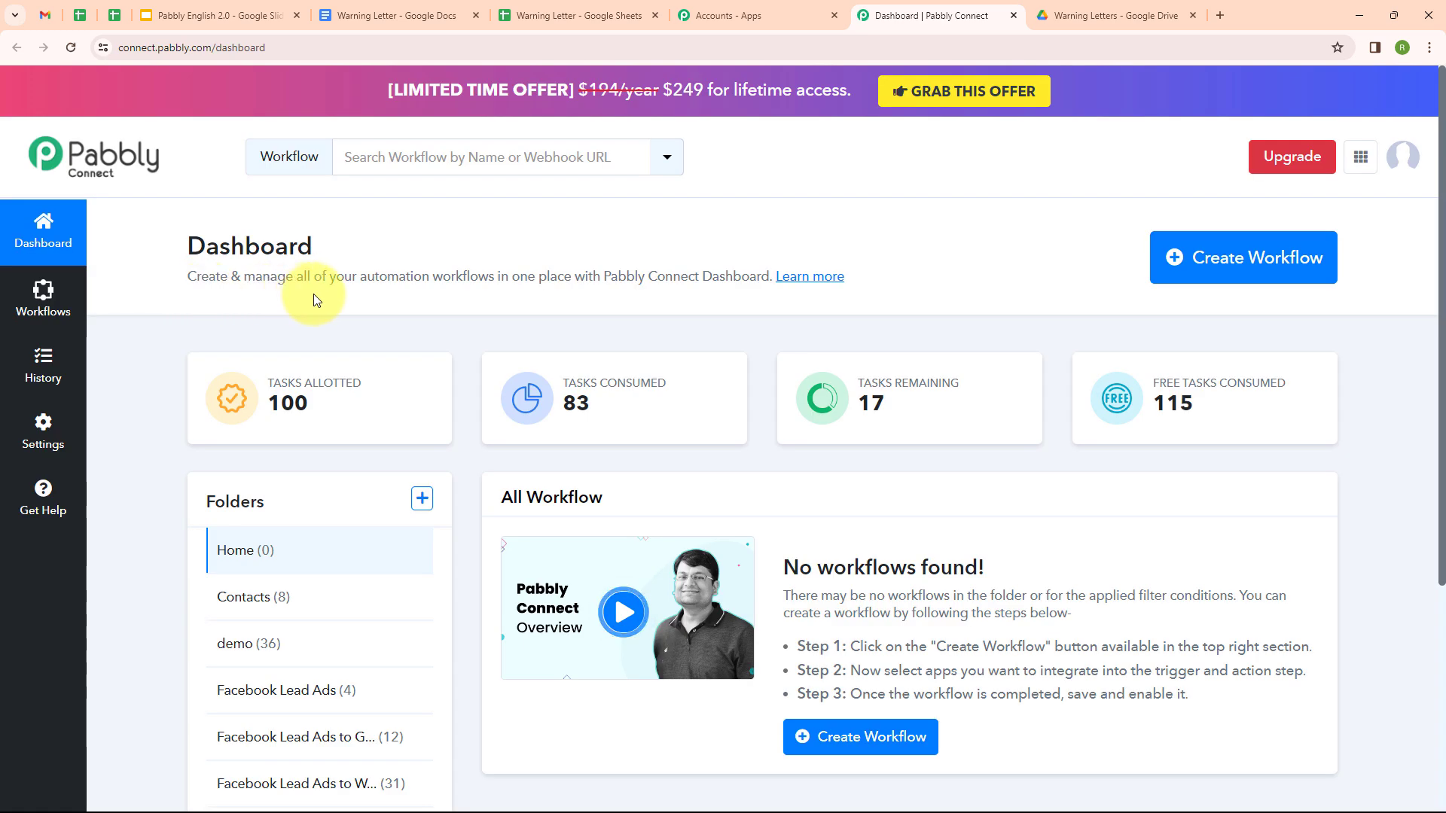
Step: Create the 'Automate Warning Letters' workflow in the Google Sheets folder
left_click(1195, 262)
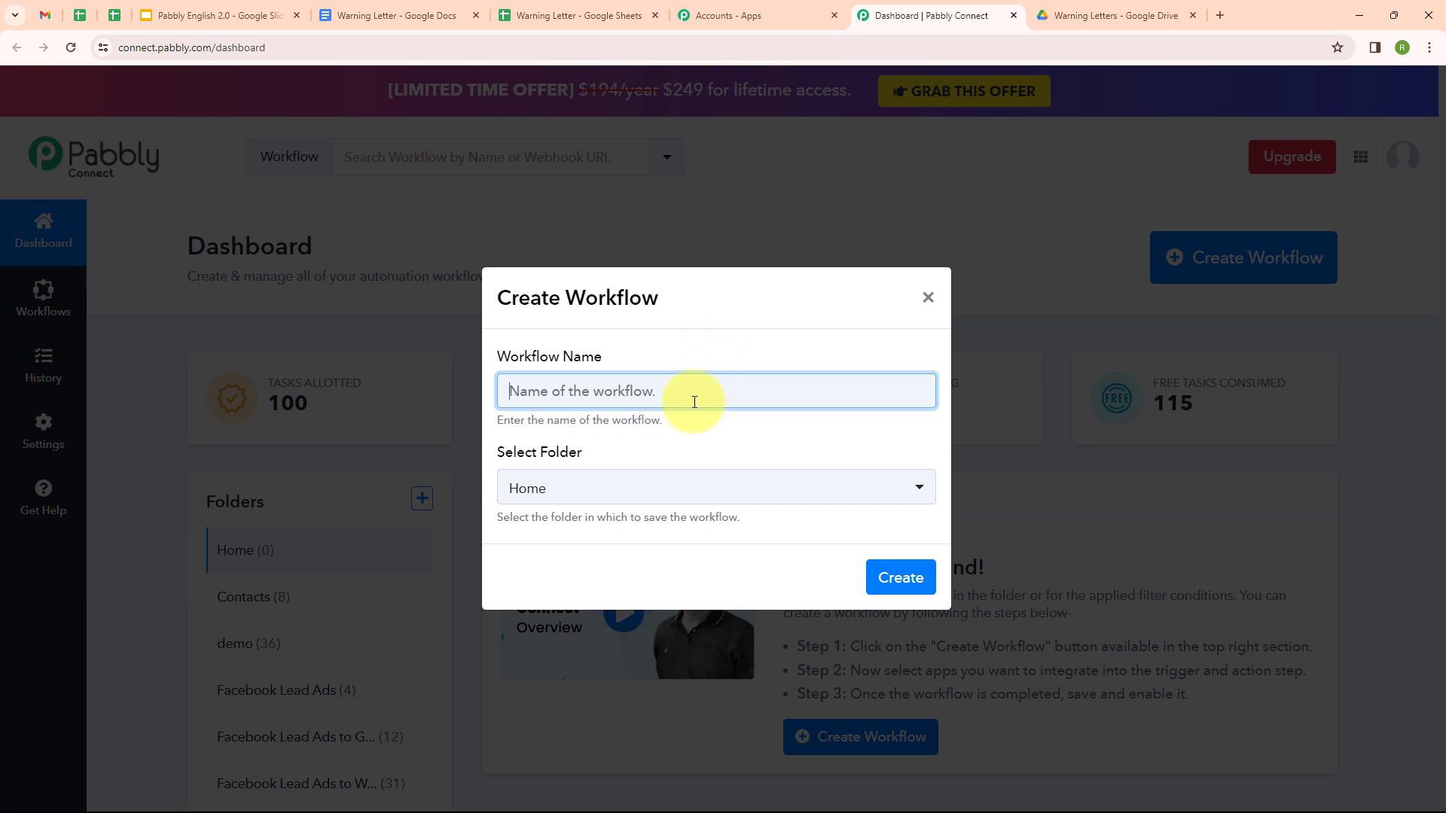
type("Automate Warning Letters")
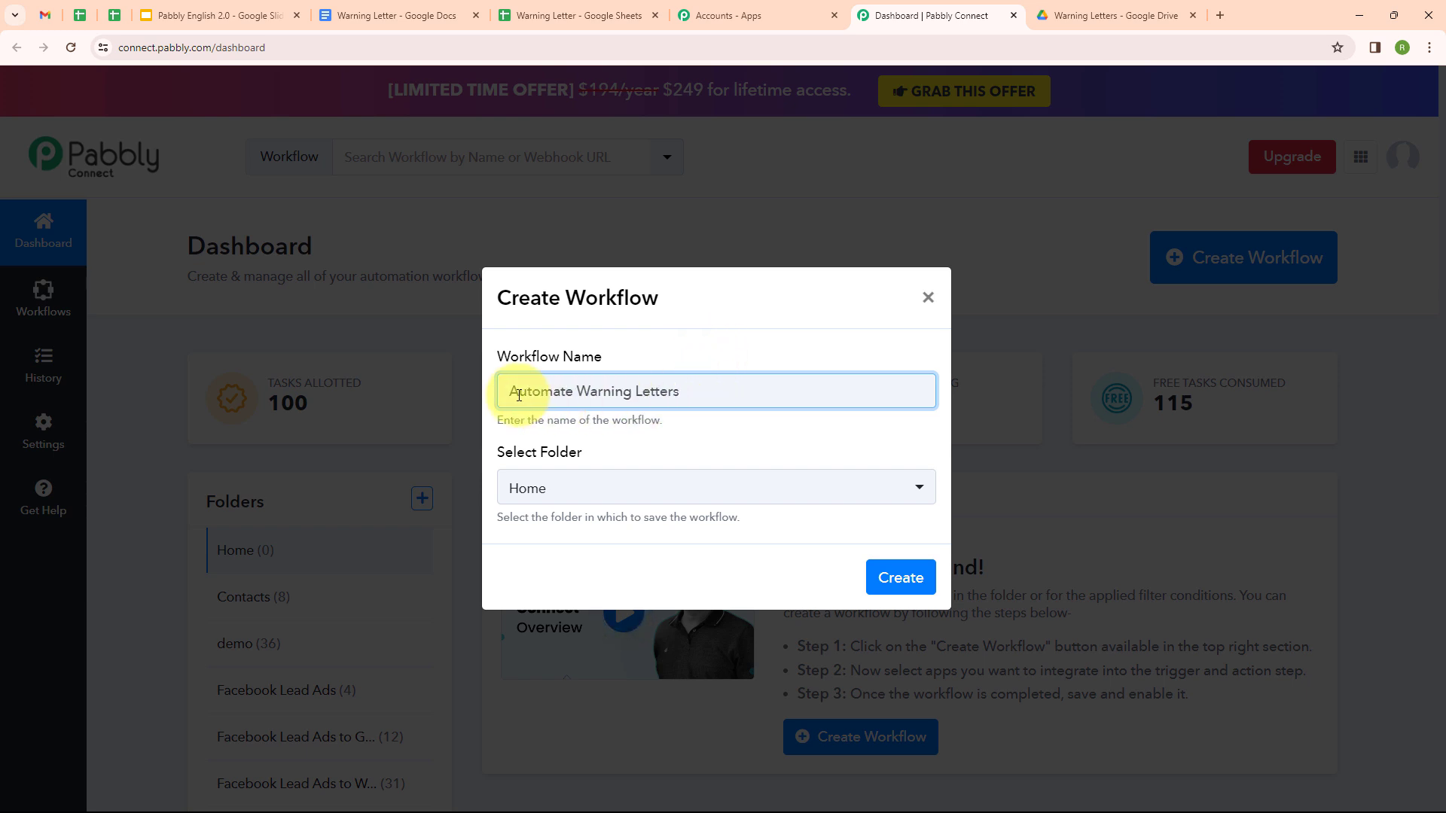
left_click(688, 490)
left_click(685, 451)
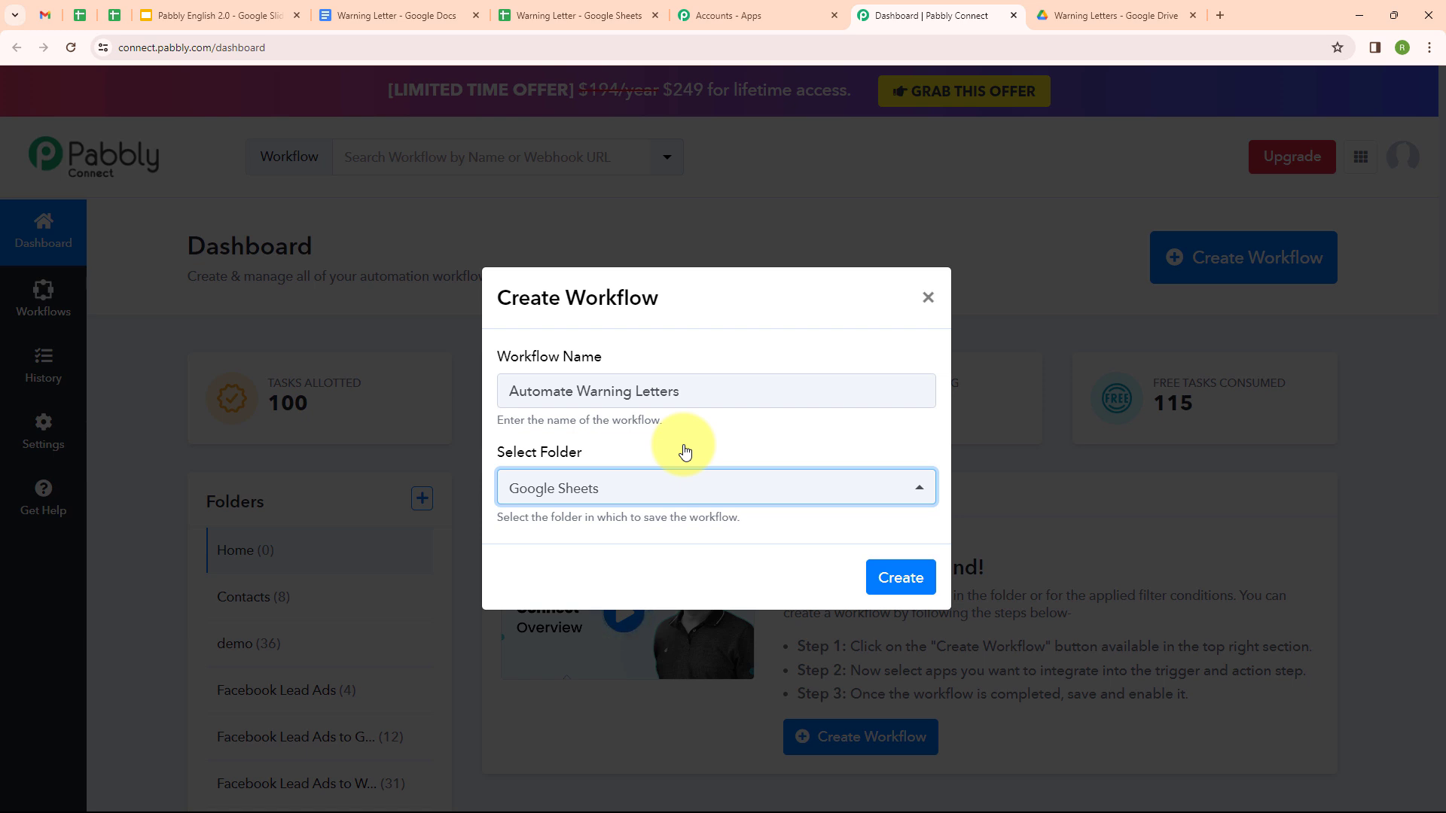
left_click(897, 578)
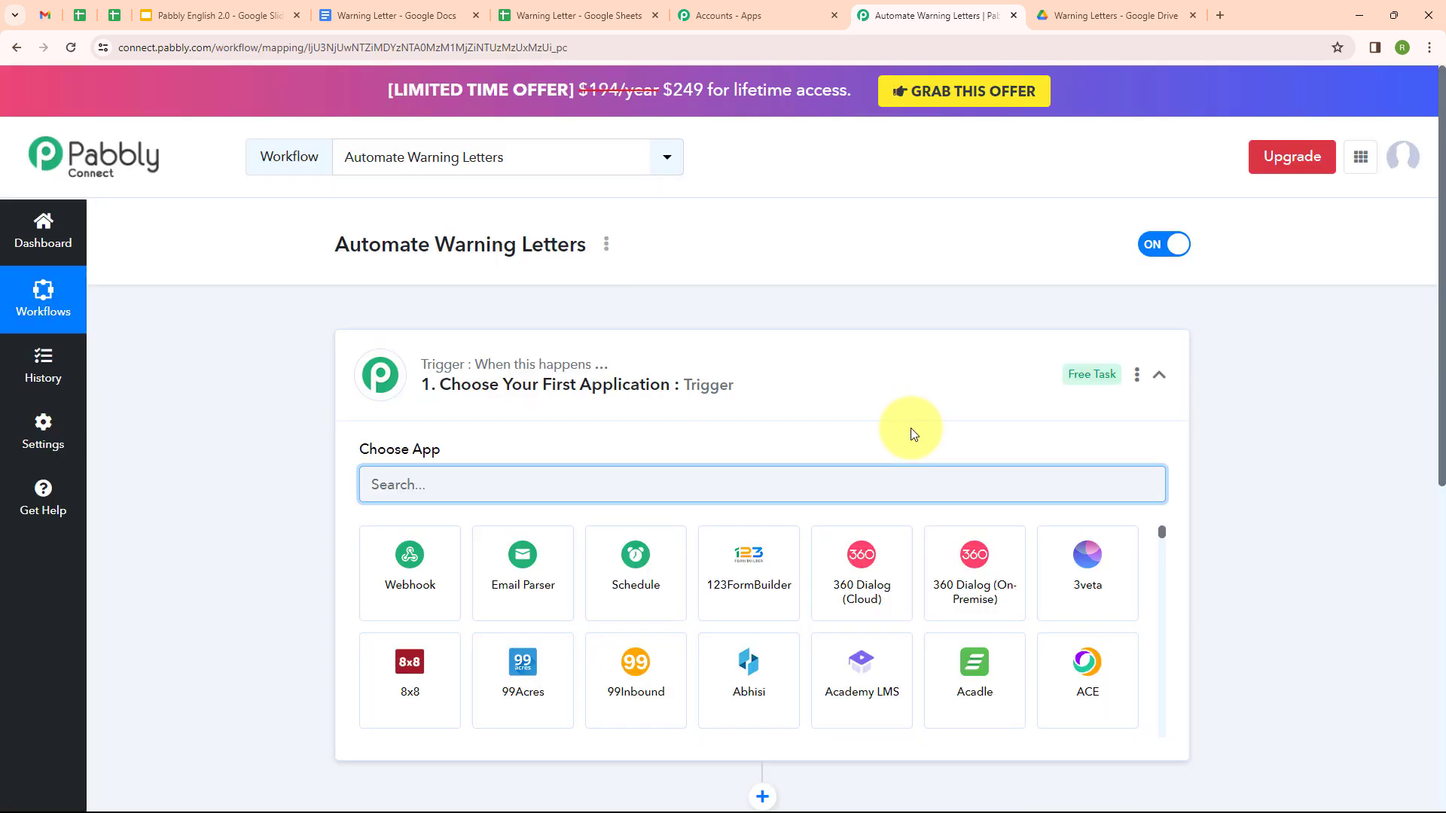
left_click(1159, 374)
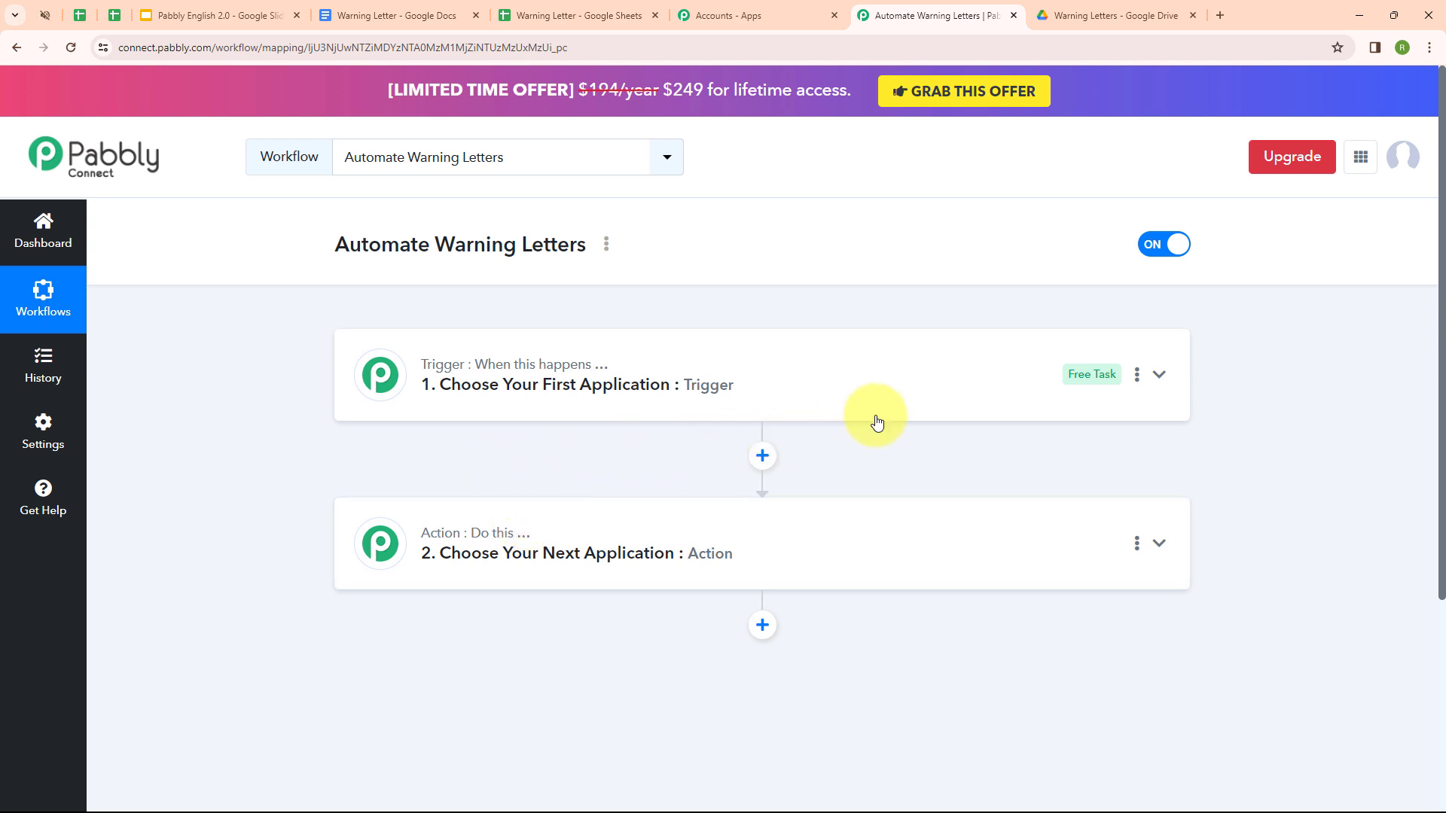
Step: Set the trigger to Google Sheets with the New or Updated Spreadsheet Row event
left_click(1159, 375)
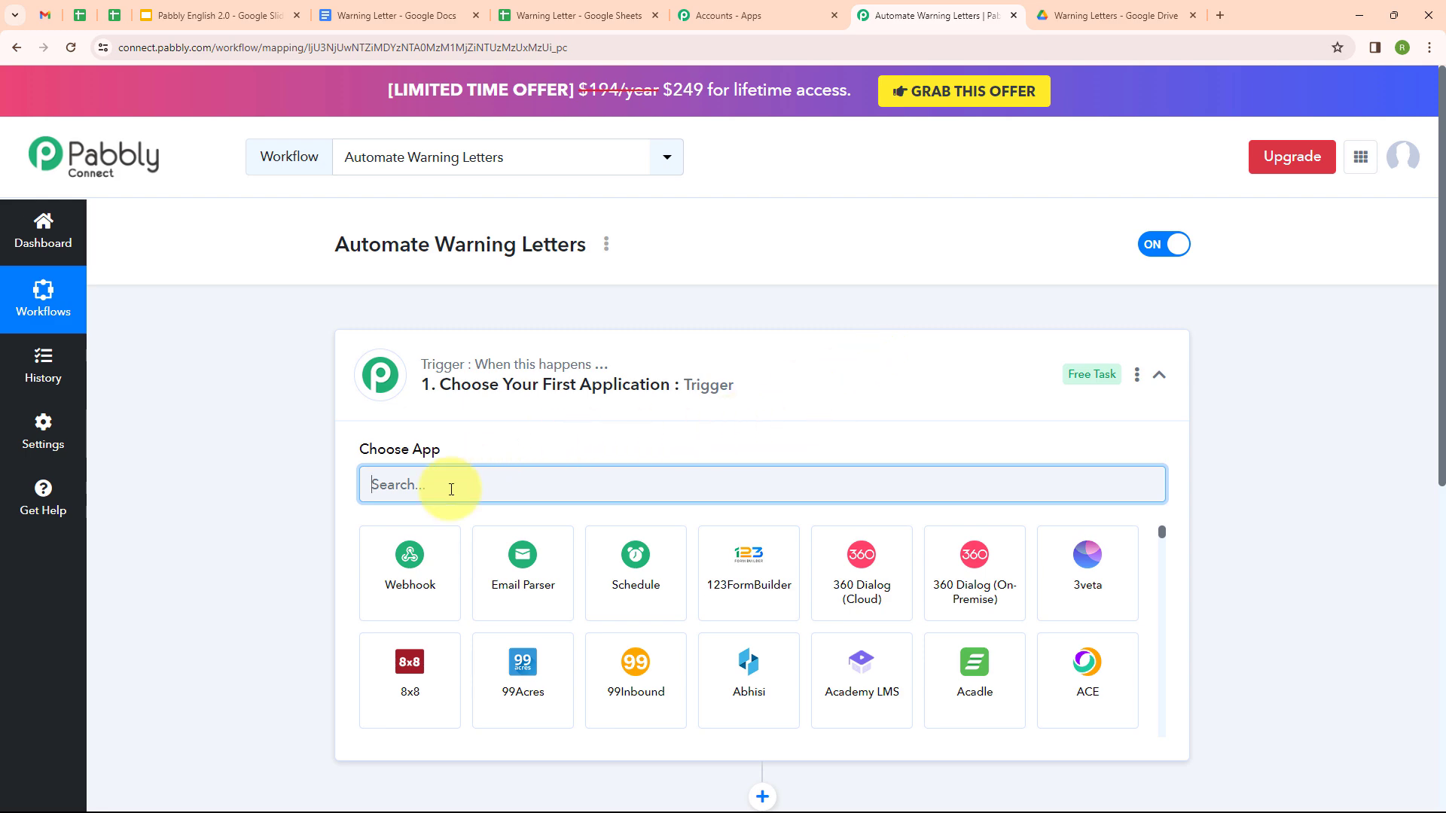
type("Googl")
left_click(743, 678)
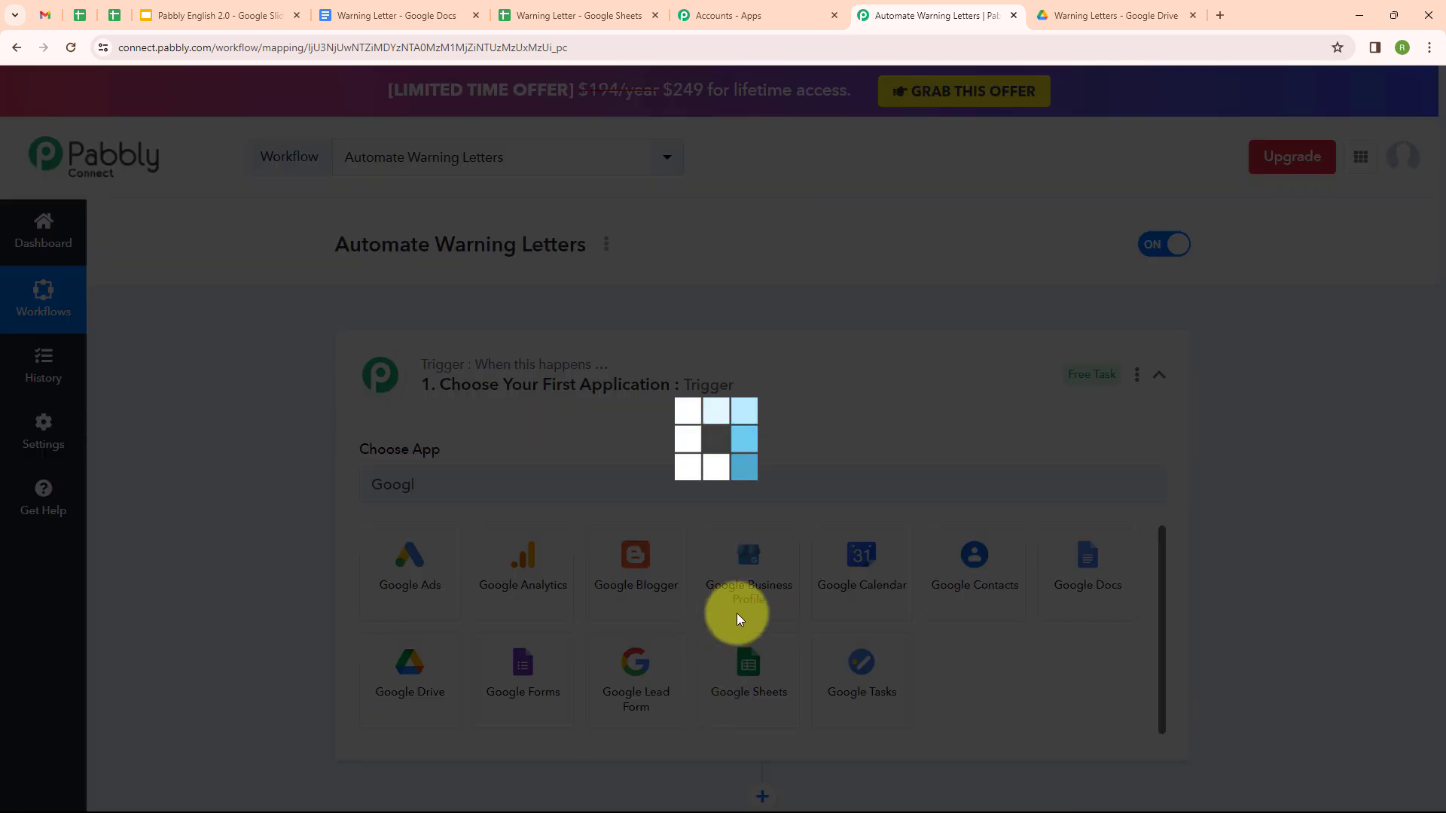
left_click(584, 579)
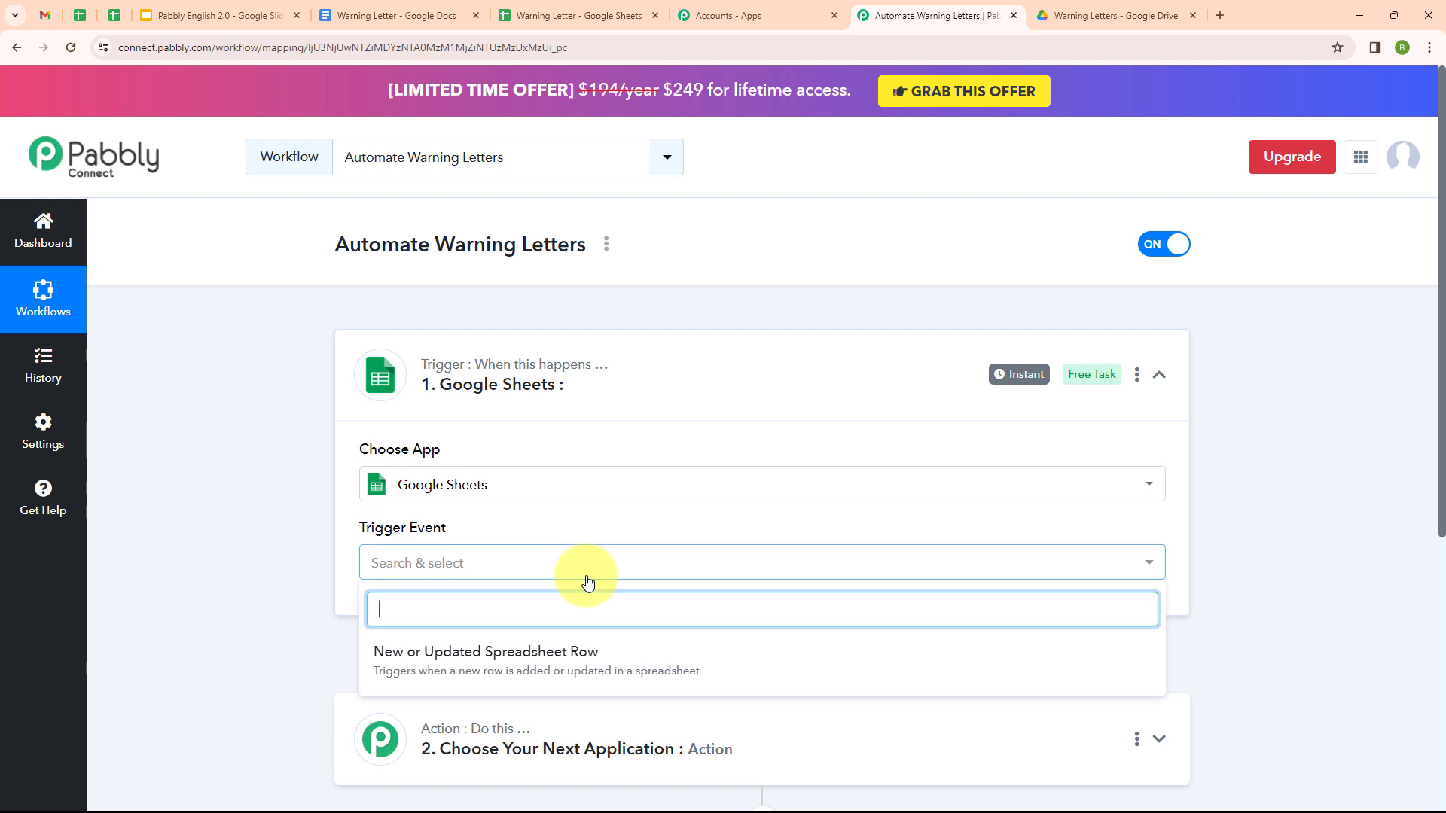
left_click(579, 666)
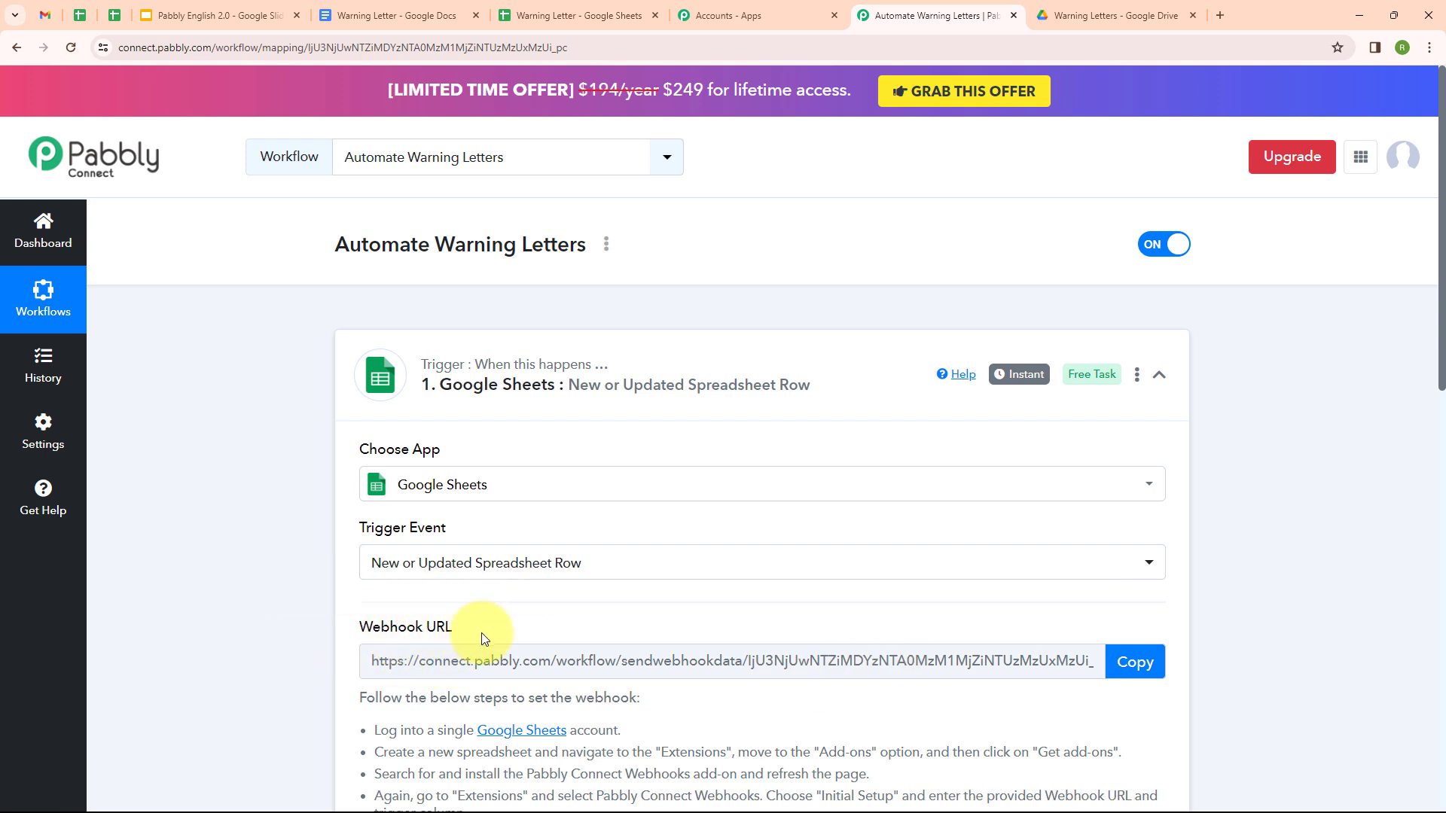
scroll(481, 632, "down", 2)
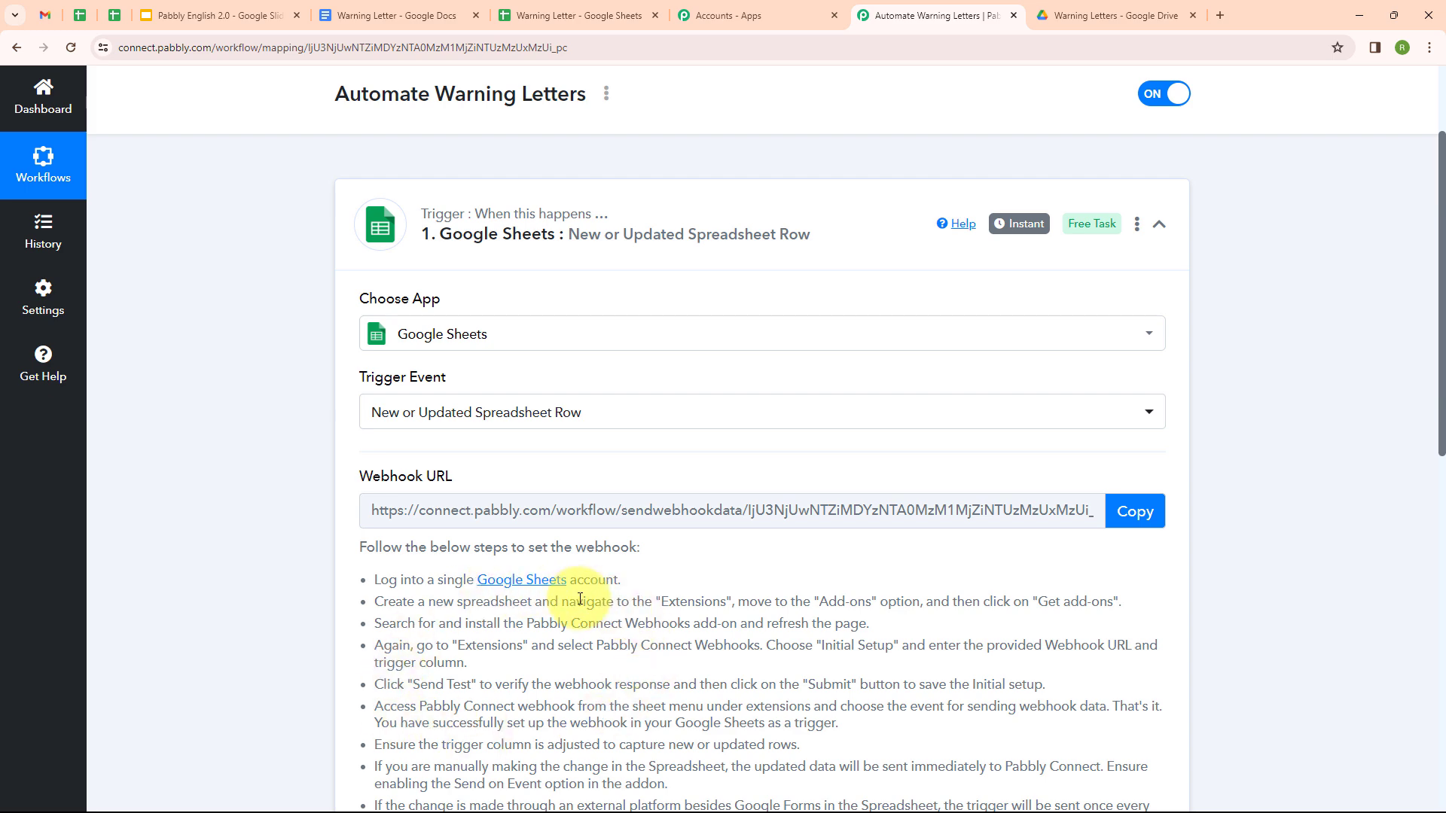
left_click(611, 14)
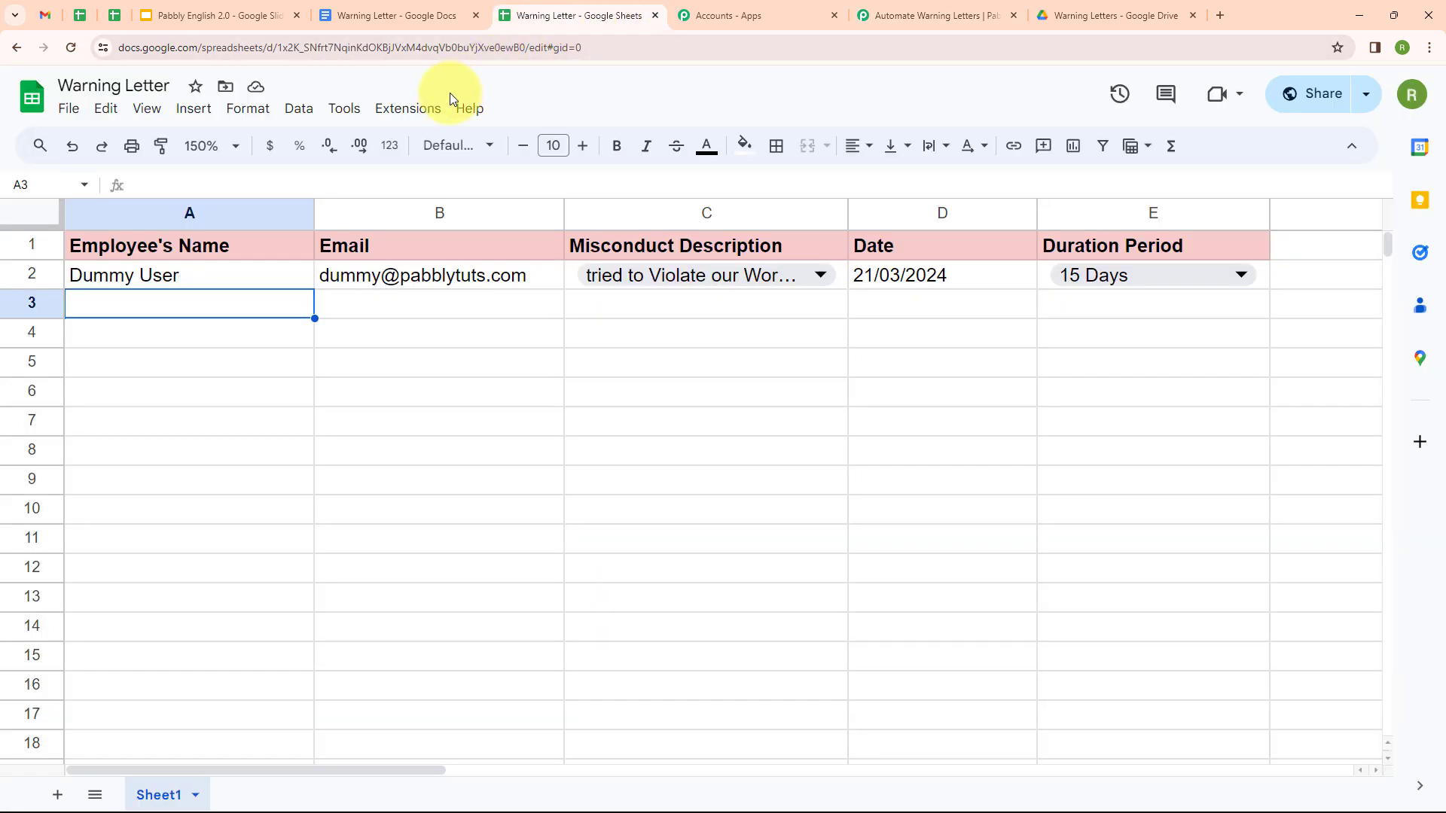
Step: Look up the Pabbly Connect Webhooks add-on in the Google Workspace Marketplace
left_click(416, 109)
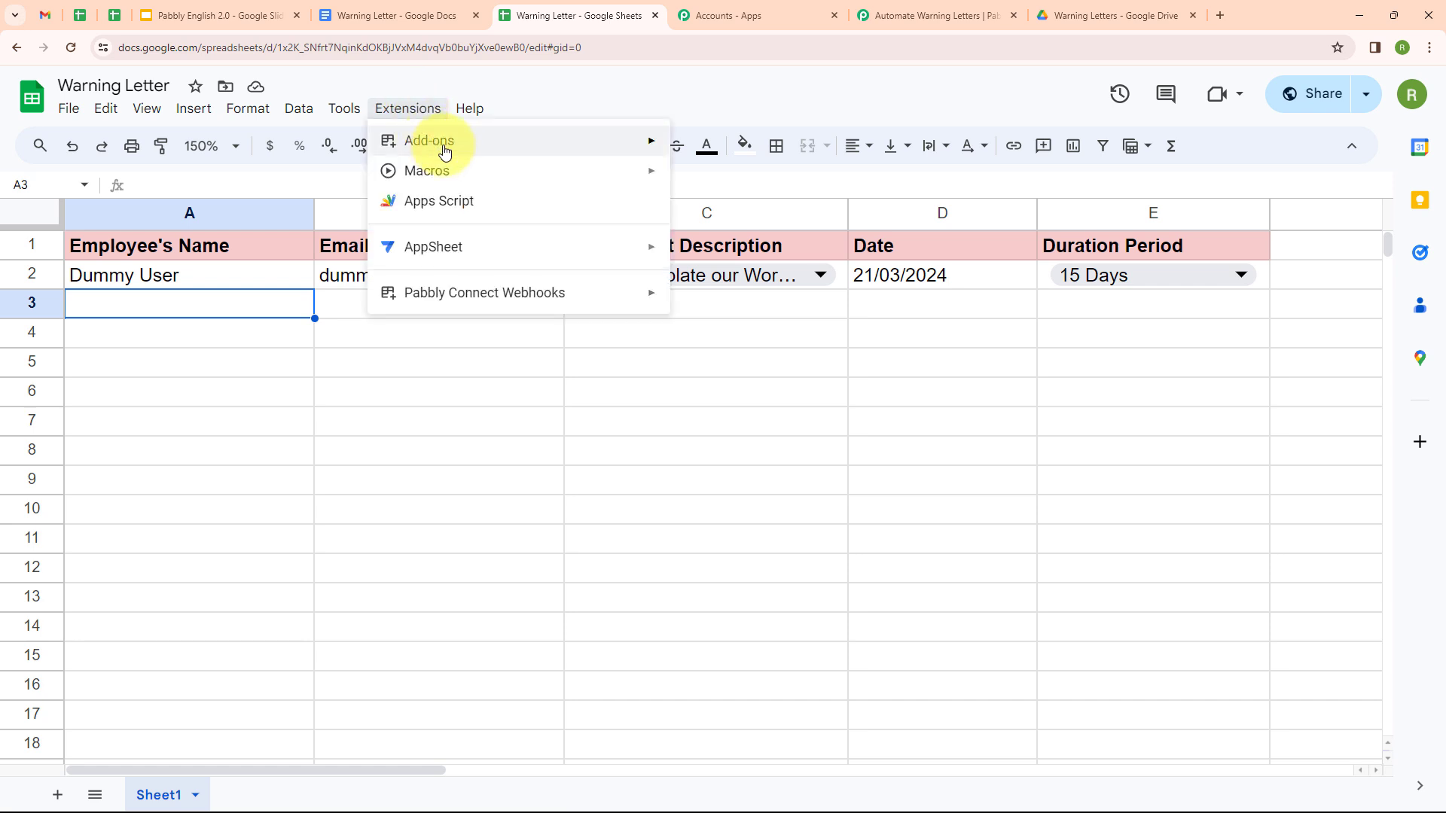
mouse_move(631, 150)
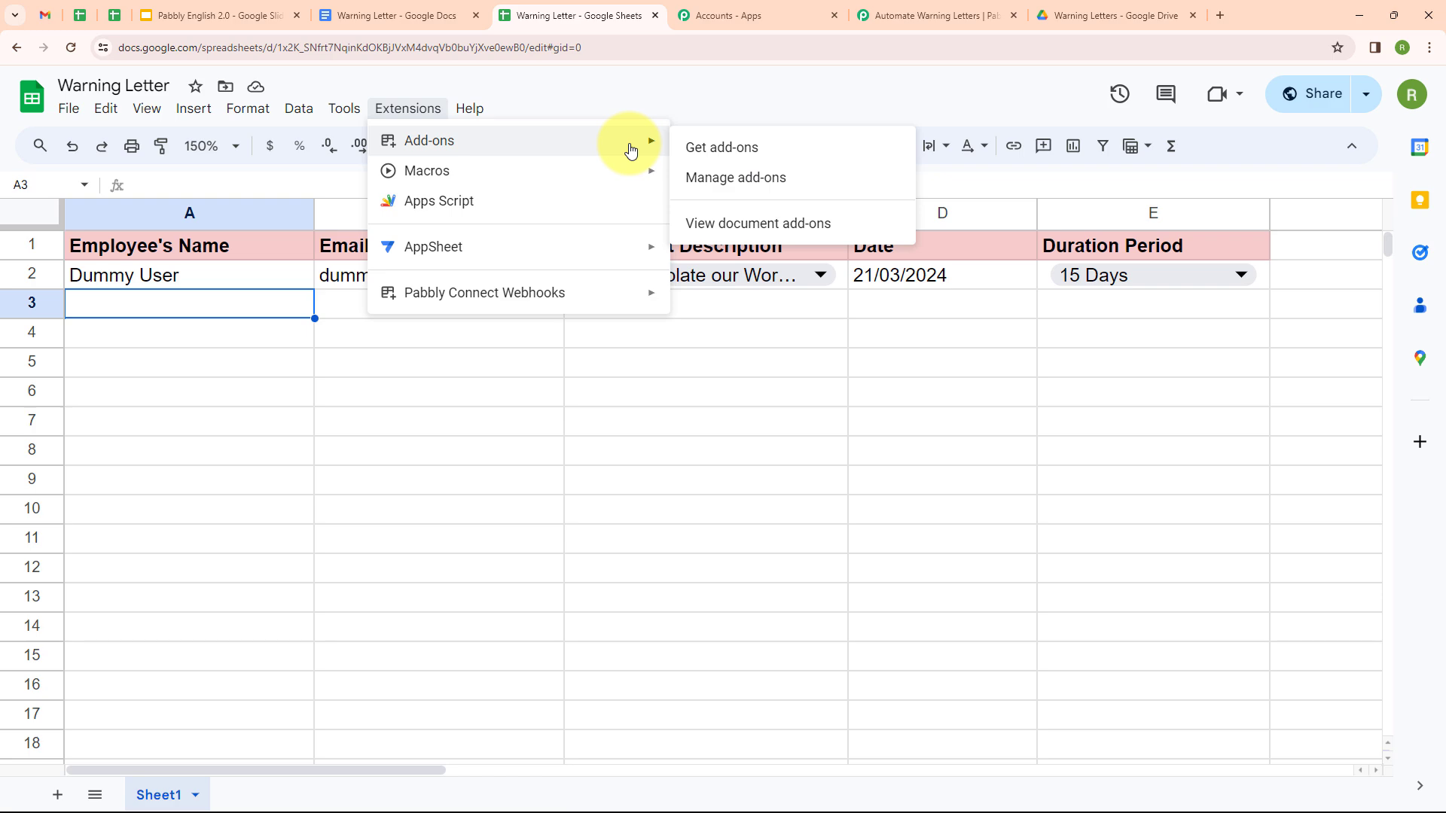
left_click(721, 149)
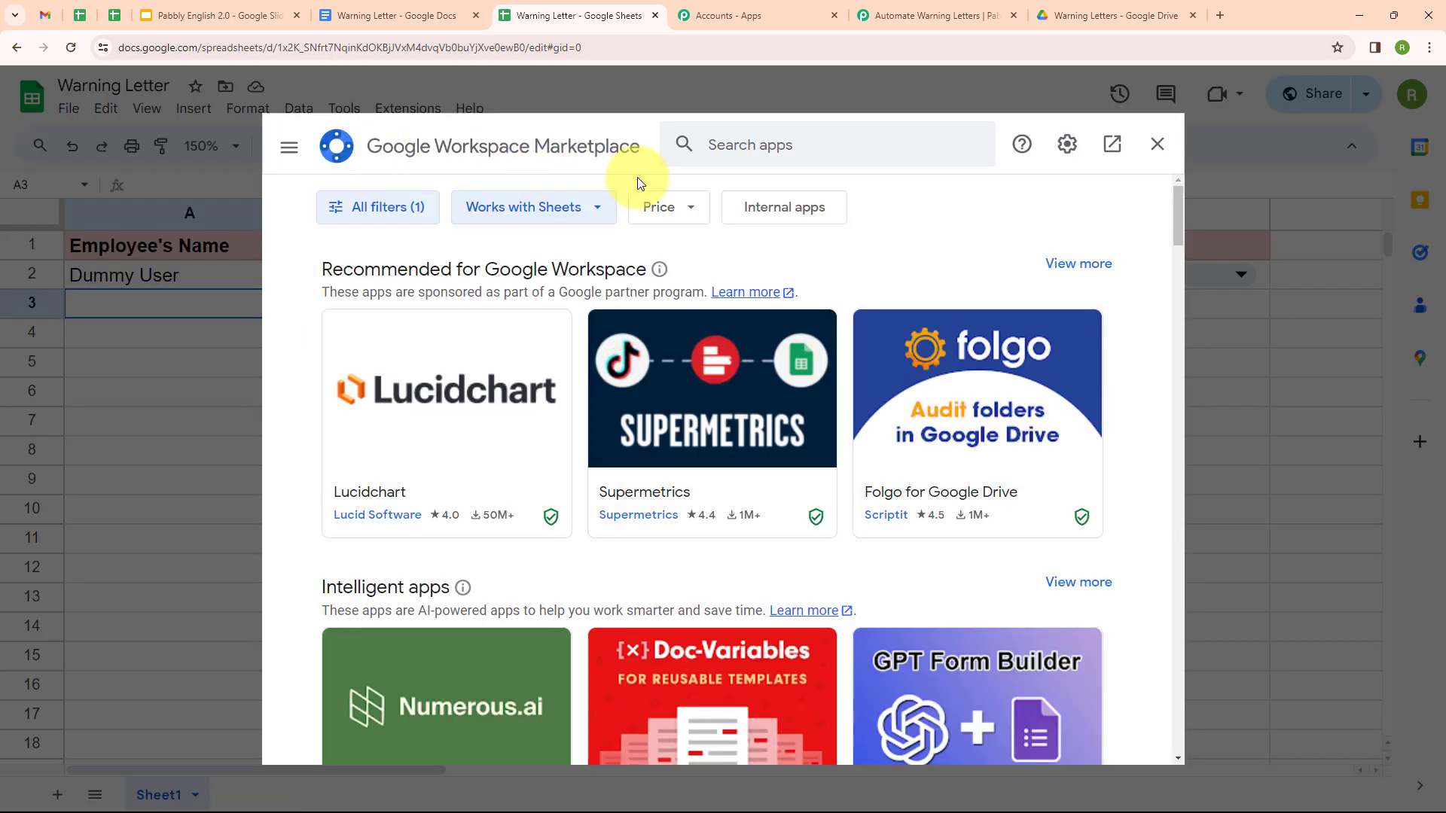
left_click(725, 142)
type("Pa")
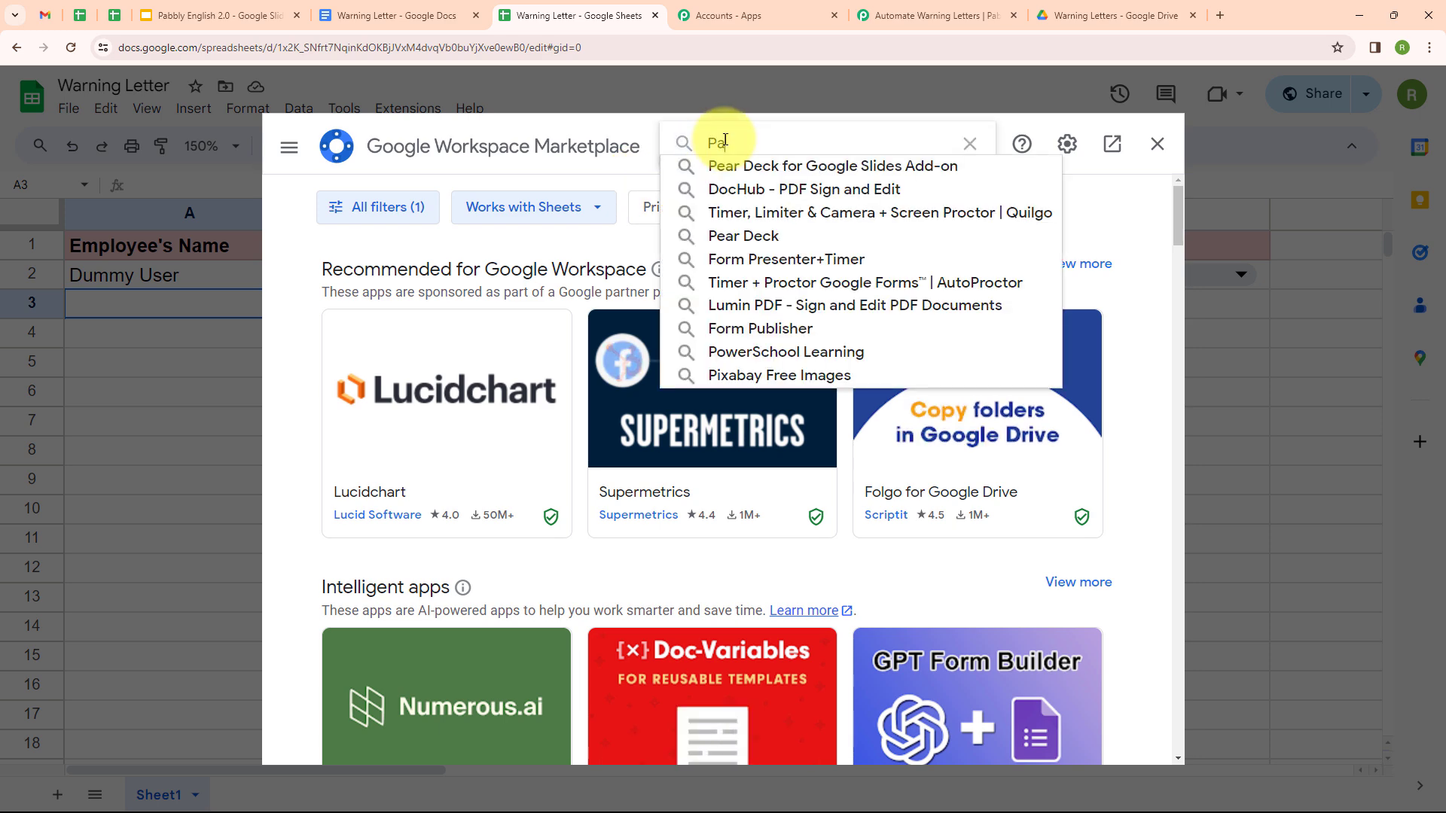
type("bbl")
left_click(735, 168)
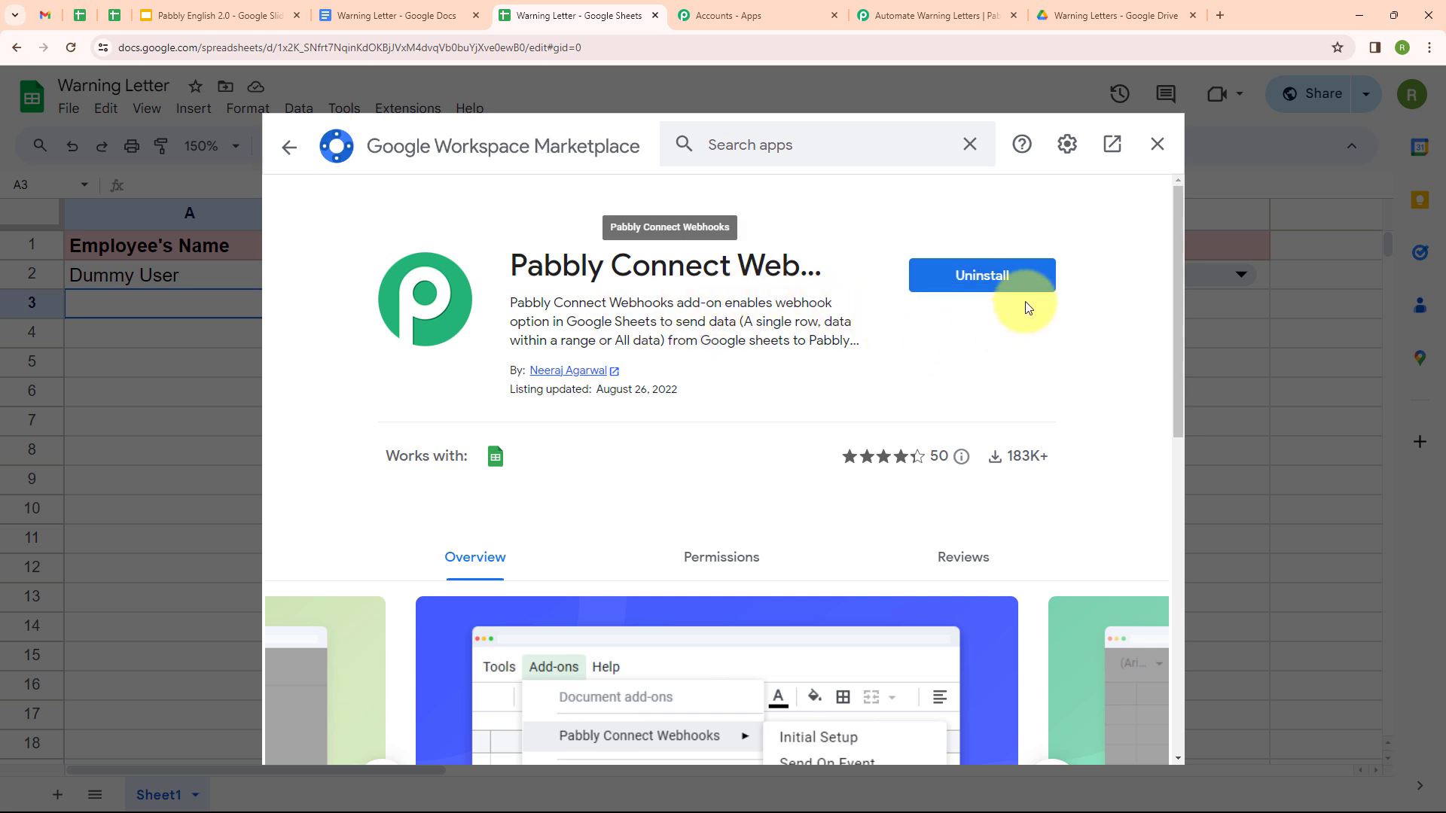
left_click(1156, 145)
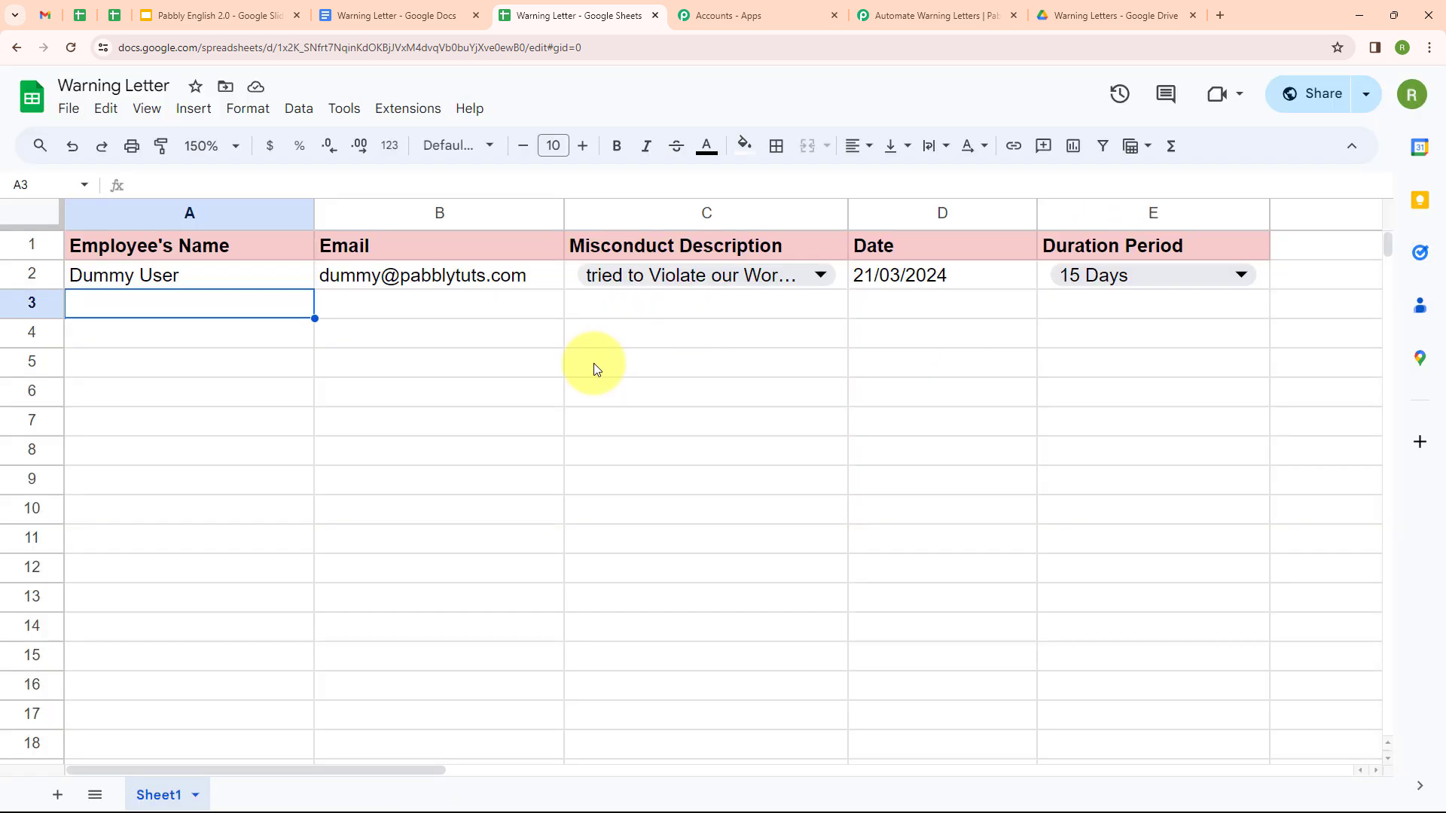
Step: Launch Extensions > Pabbly Connect Webhooks > Initial Setup for the sheet
left_click(412, 111)
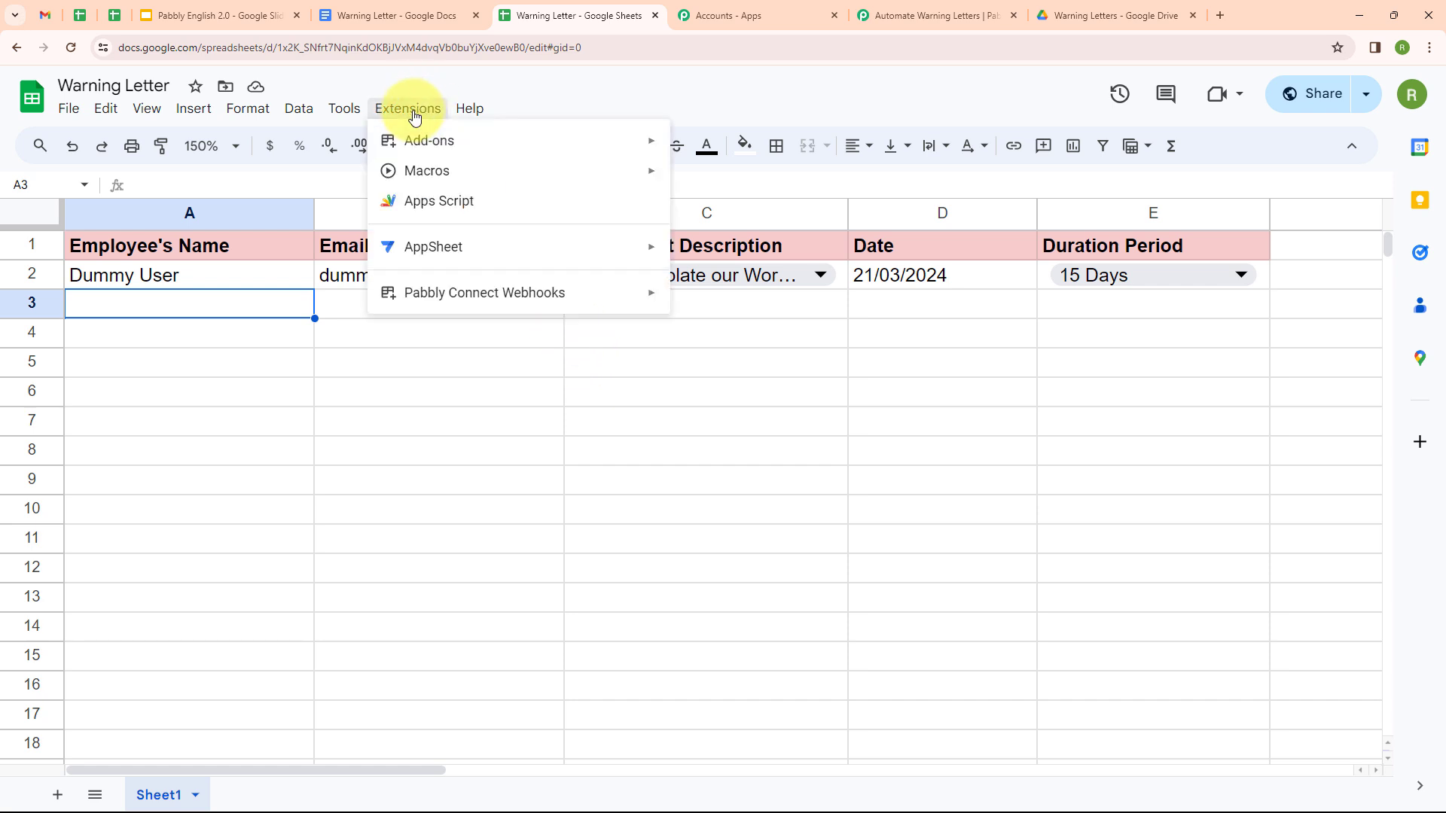
mouse_move(451, 301)
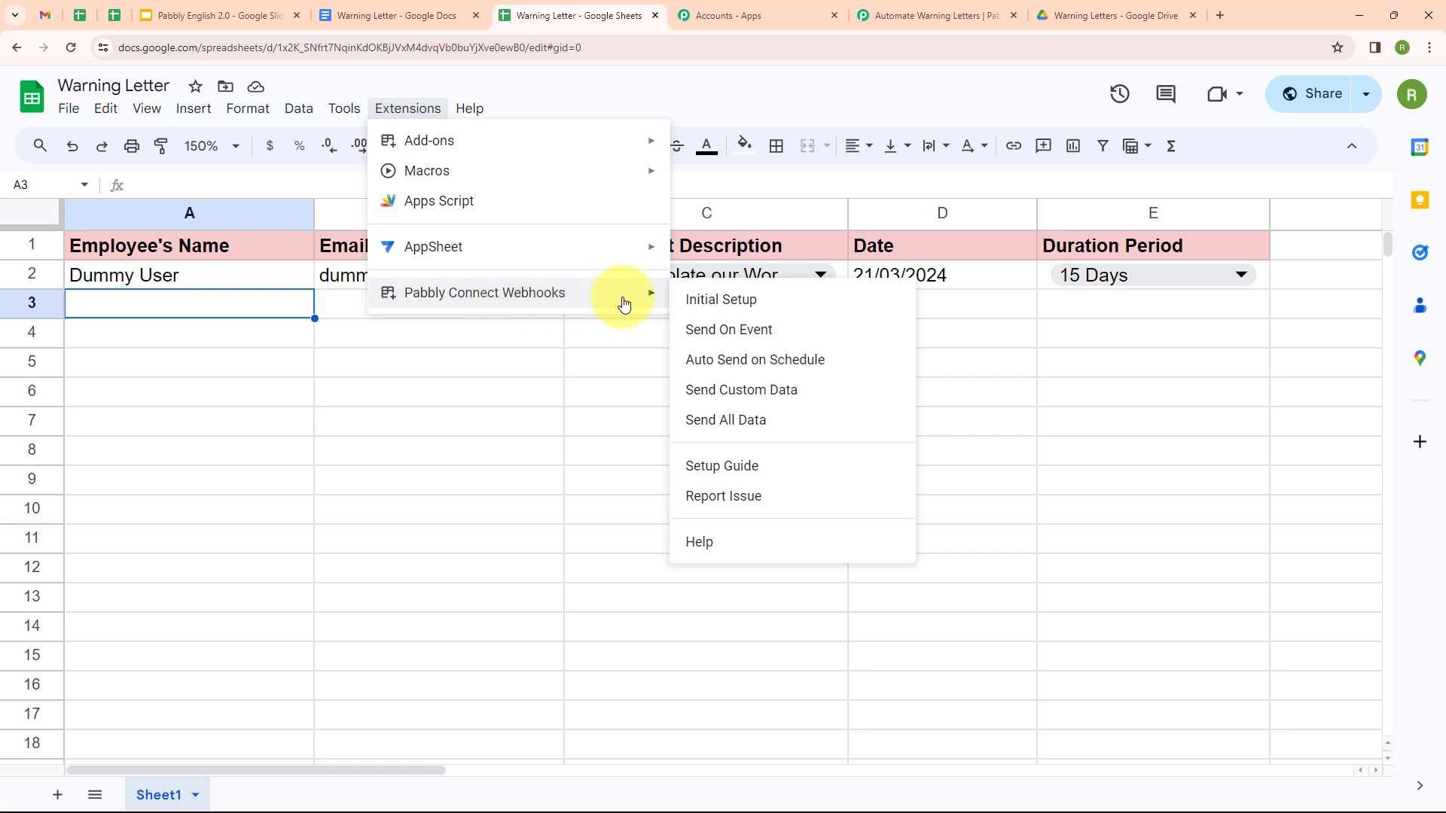
left_click(699, 302)
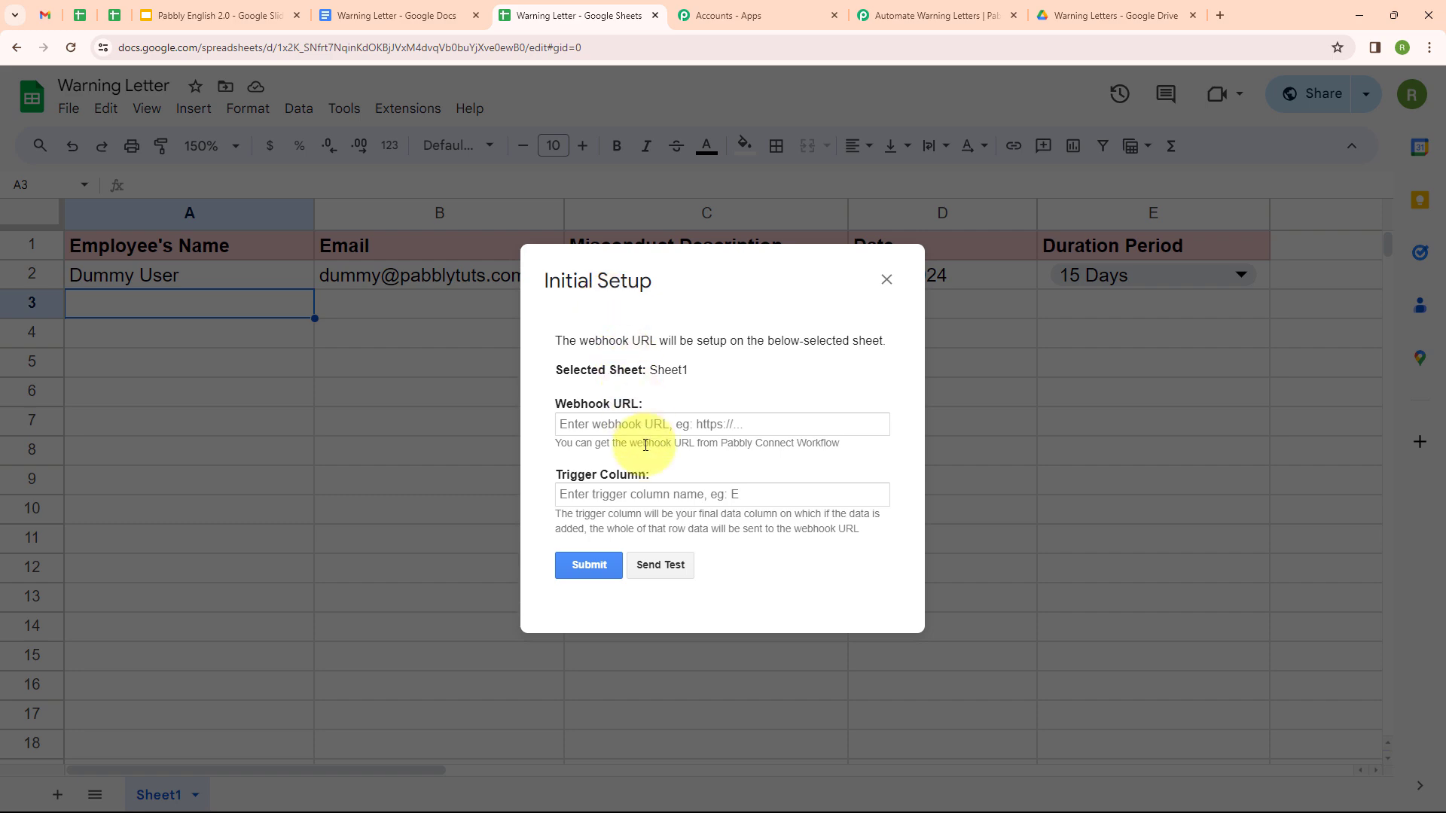
left_click(888, 6)
Step: Paste the Pabbly workflow's webhook URL into the add-on's Initial Setup
left_click(1124, 516)
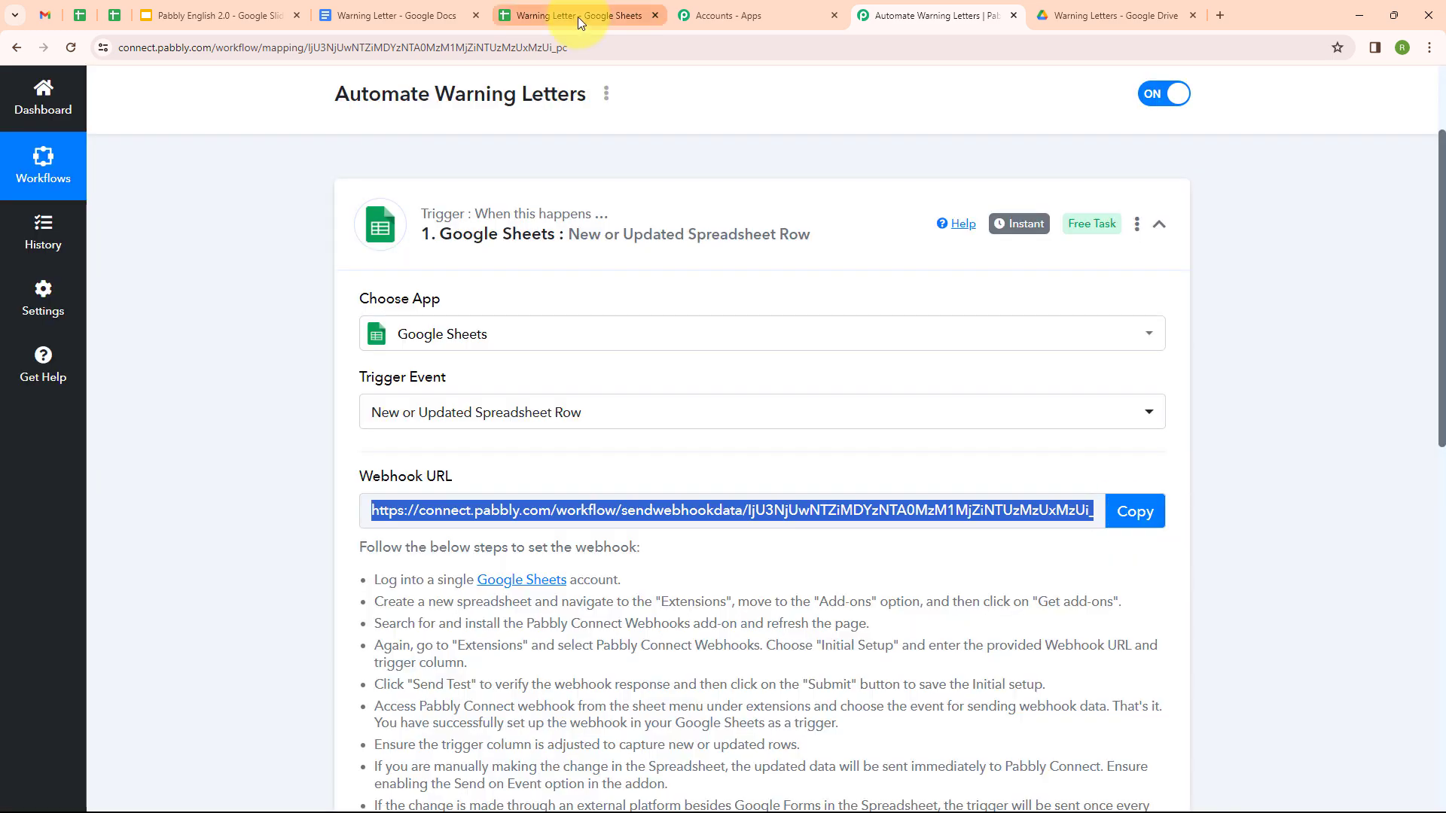
left_click(577, 16)
left_click(679, 421)
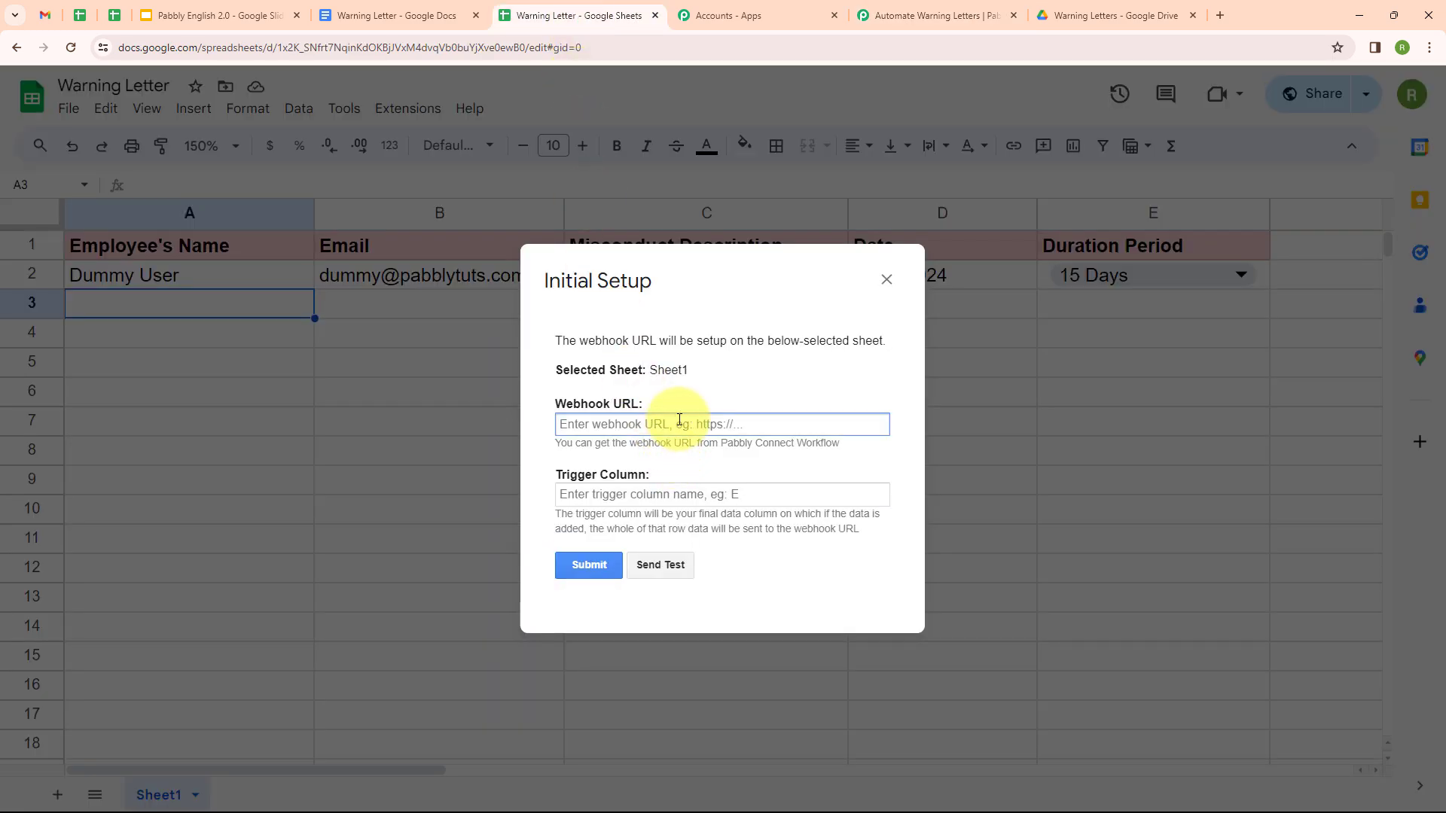
key("ctrl+v")
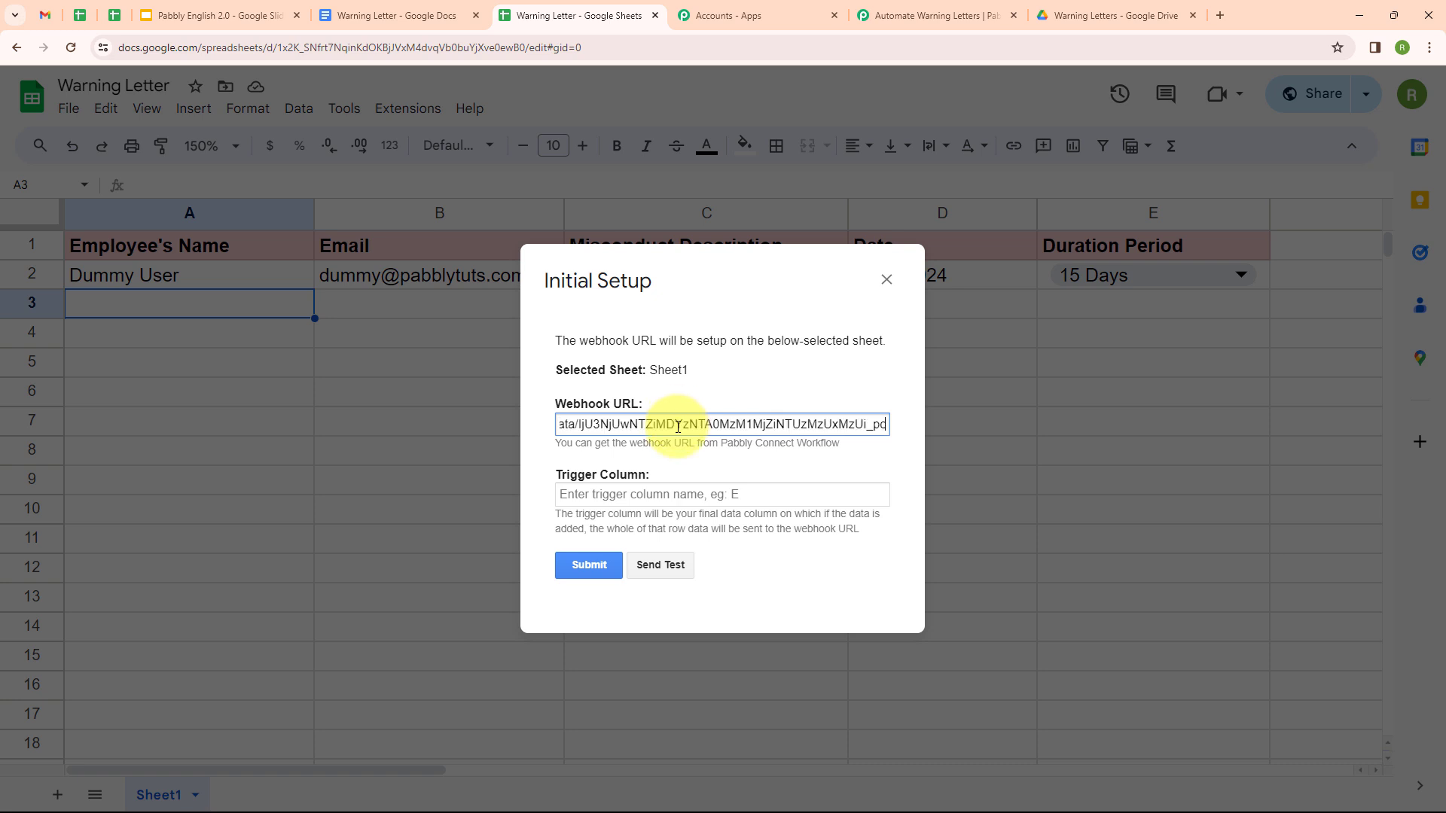
left_click(671, 495)
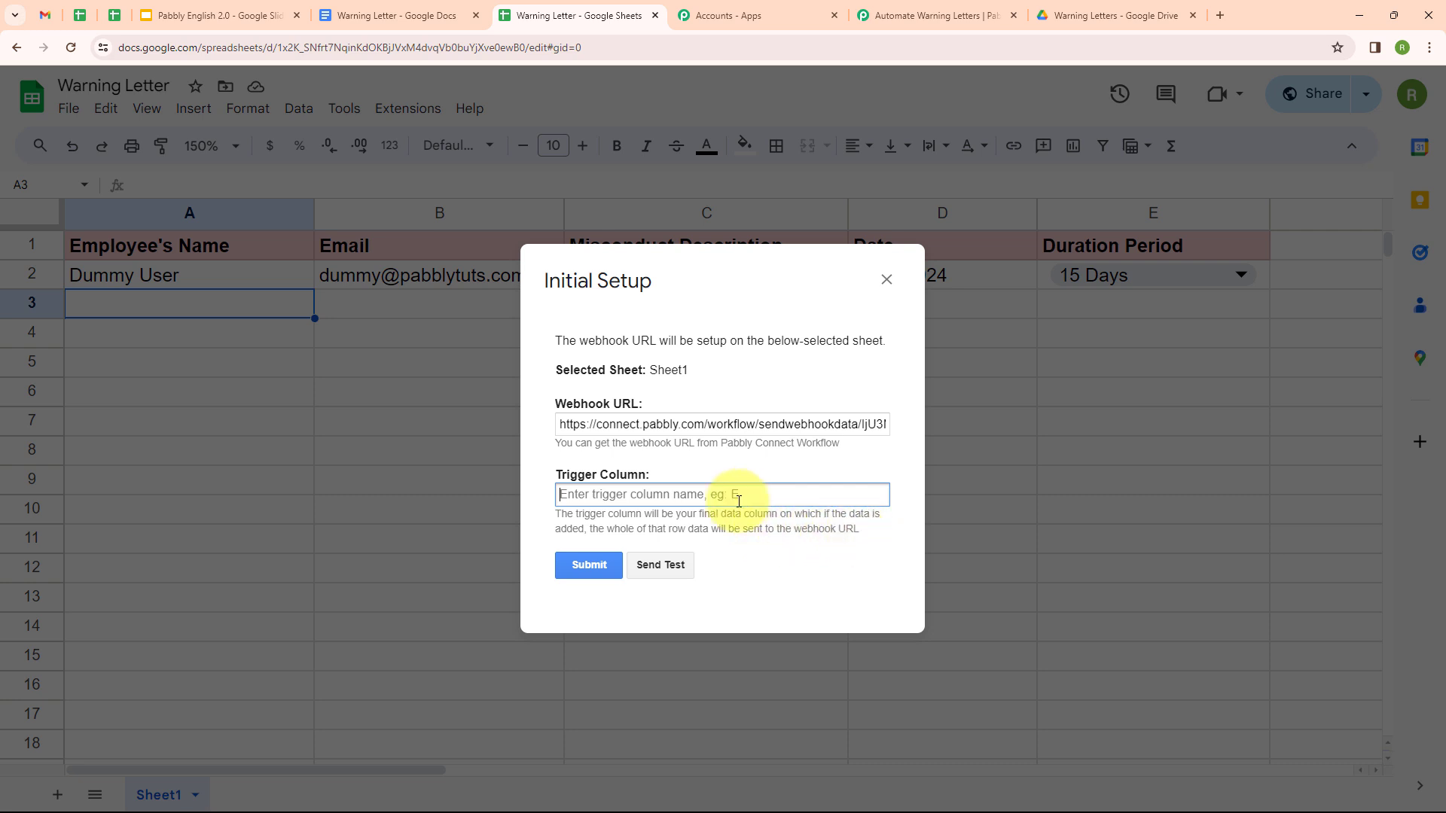
Step: Set trigger column E, submit, and send the row as test data
type("E")
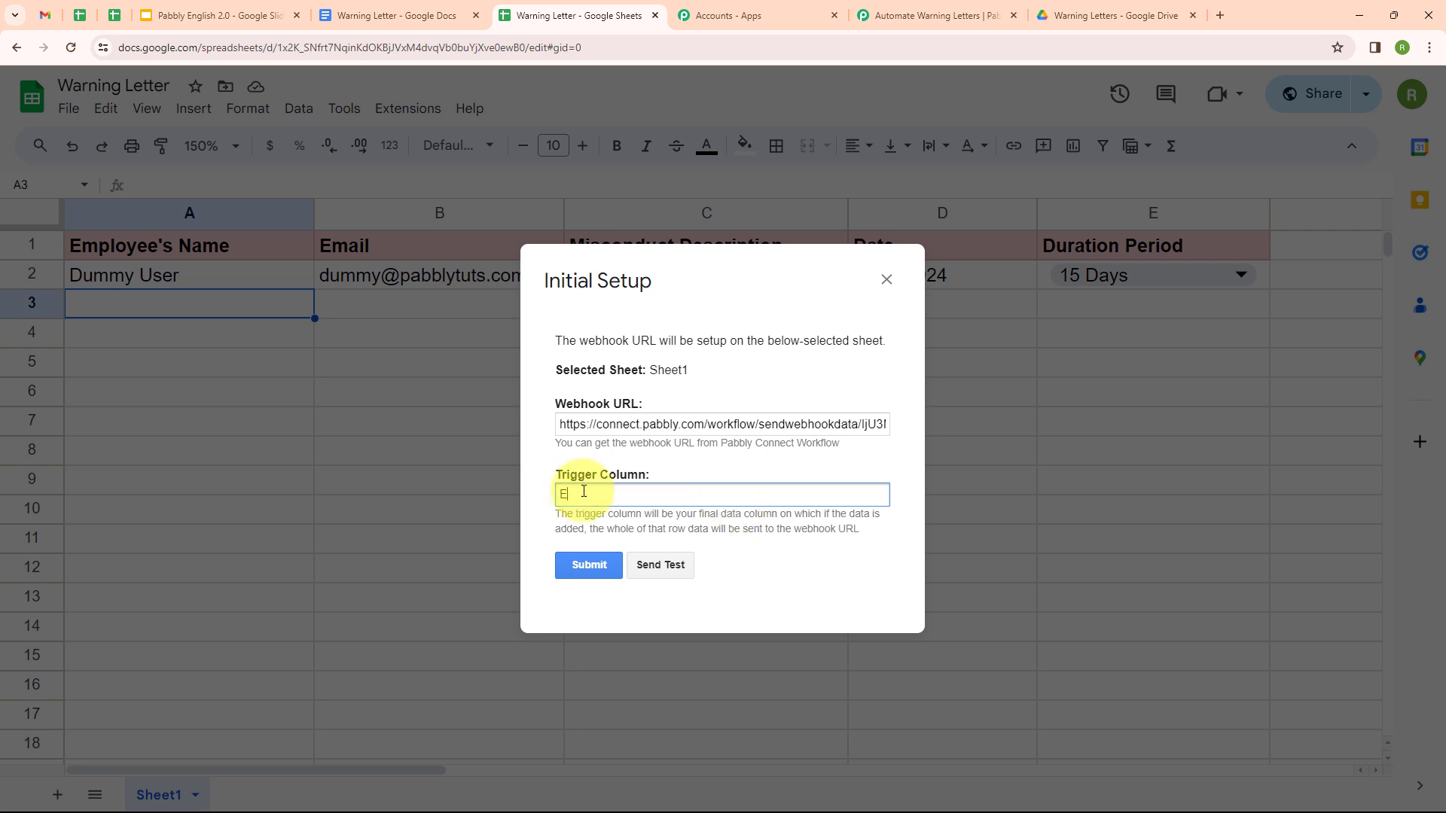
left_click(577, 567)
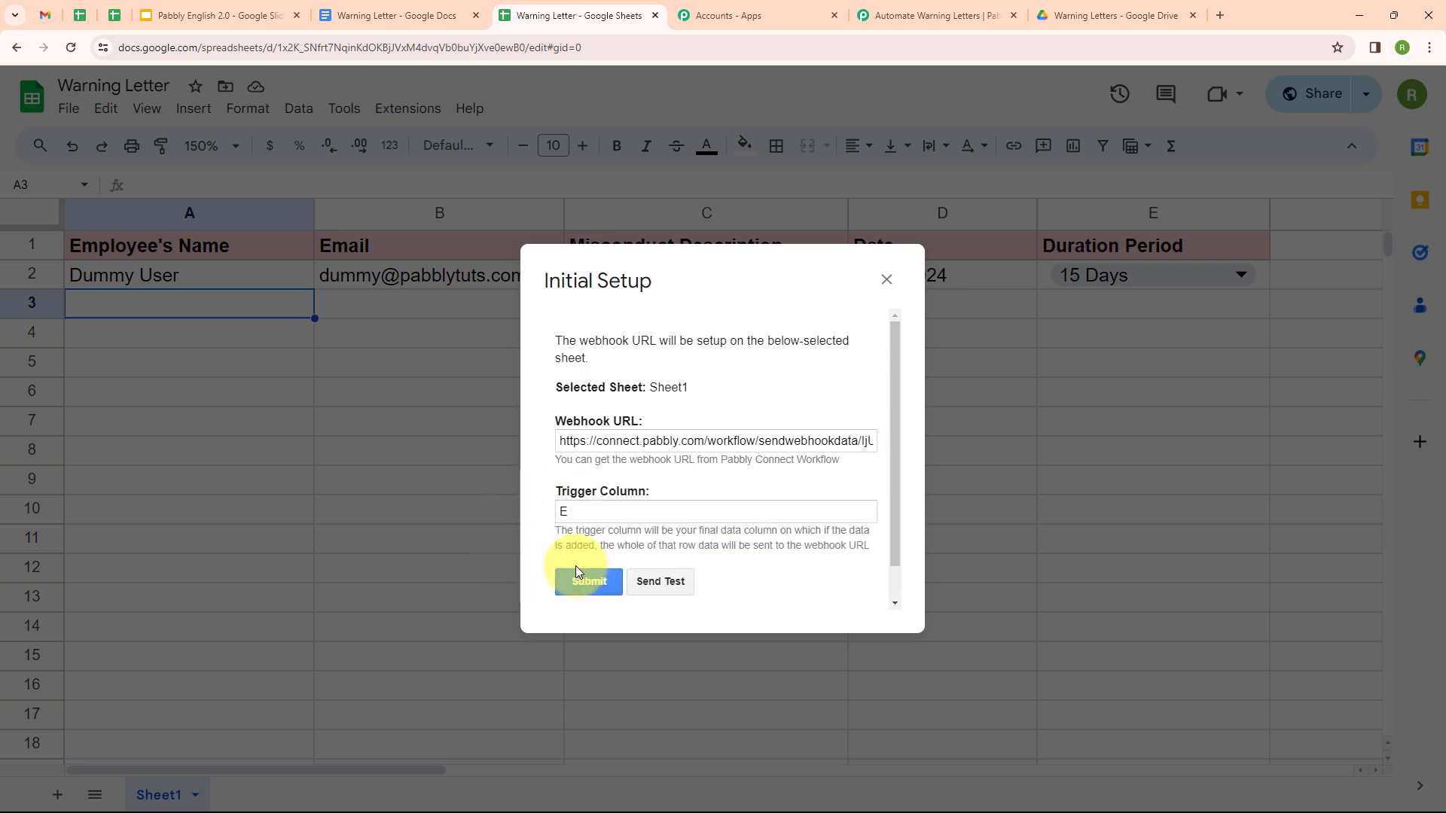
left_click(662, 581)
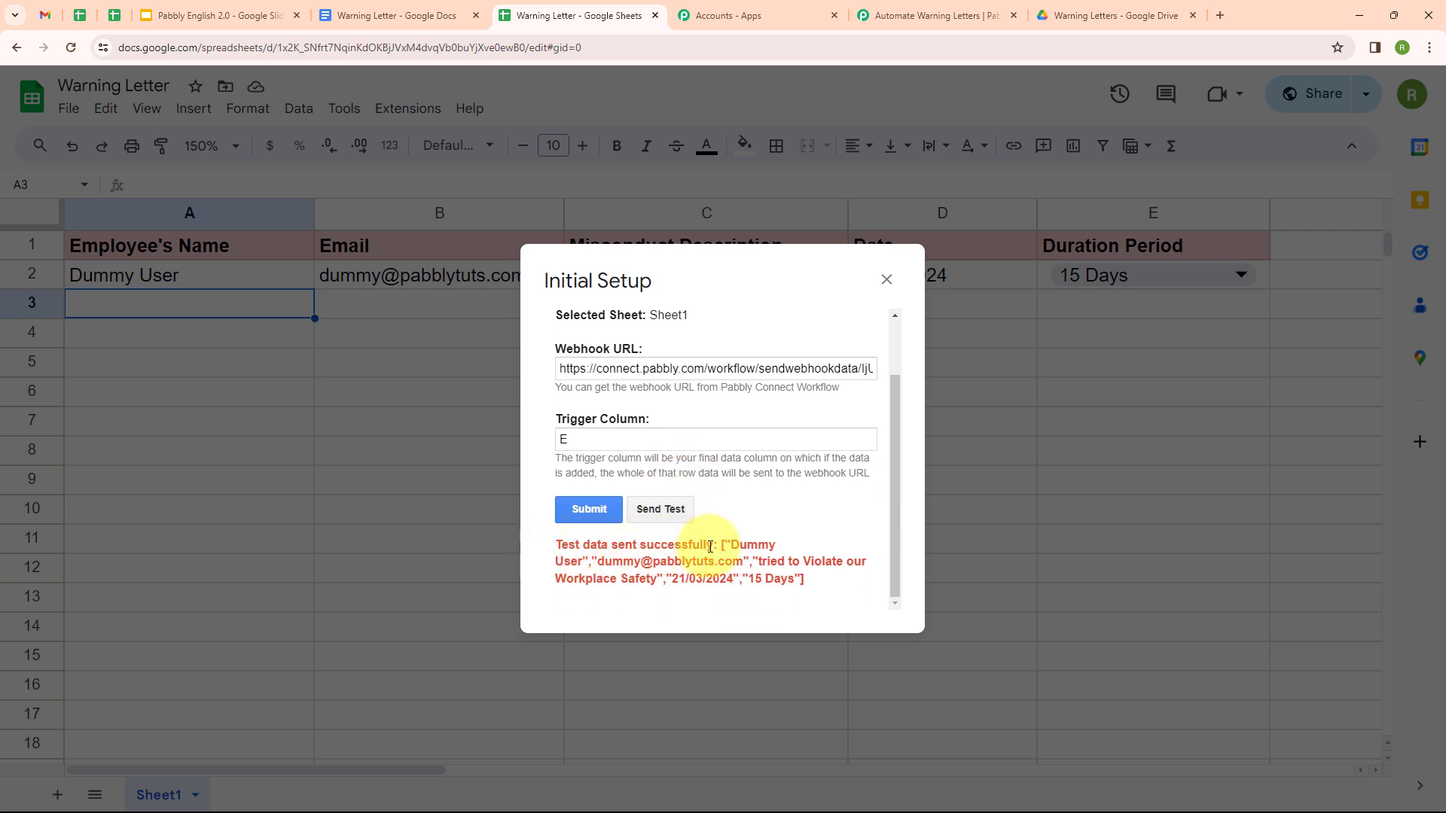
left_click(933, 15)
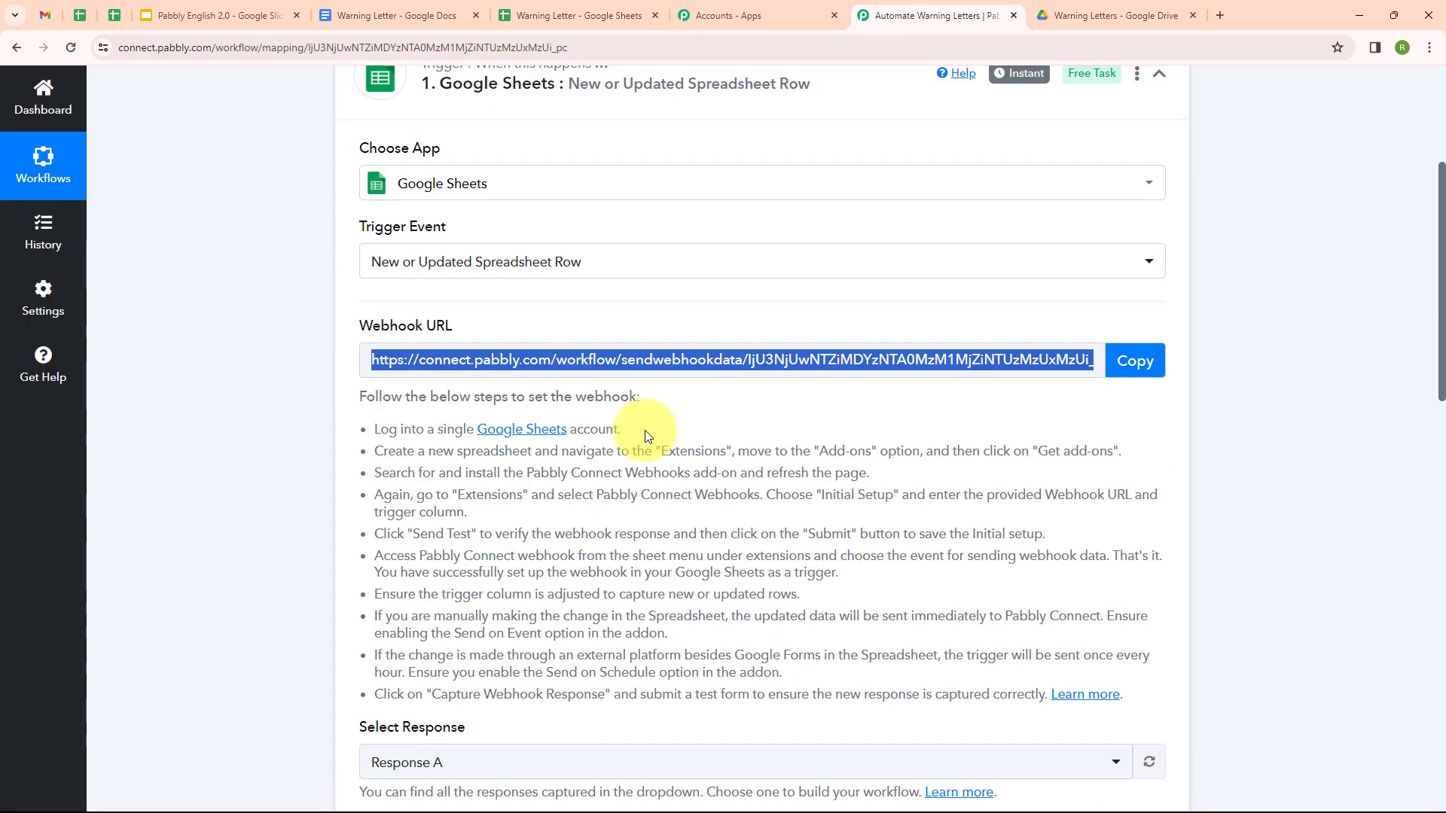
Step: Verify the captured fields like Duration Period 15 Days and Date 21/03/2024, then collapse the trigger
scroll(644, 430, "down", 7)
scroll(644, 430, "down", 2)
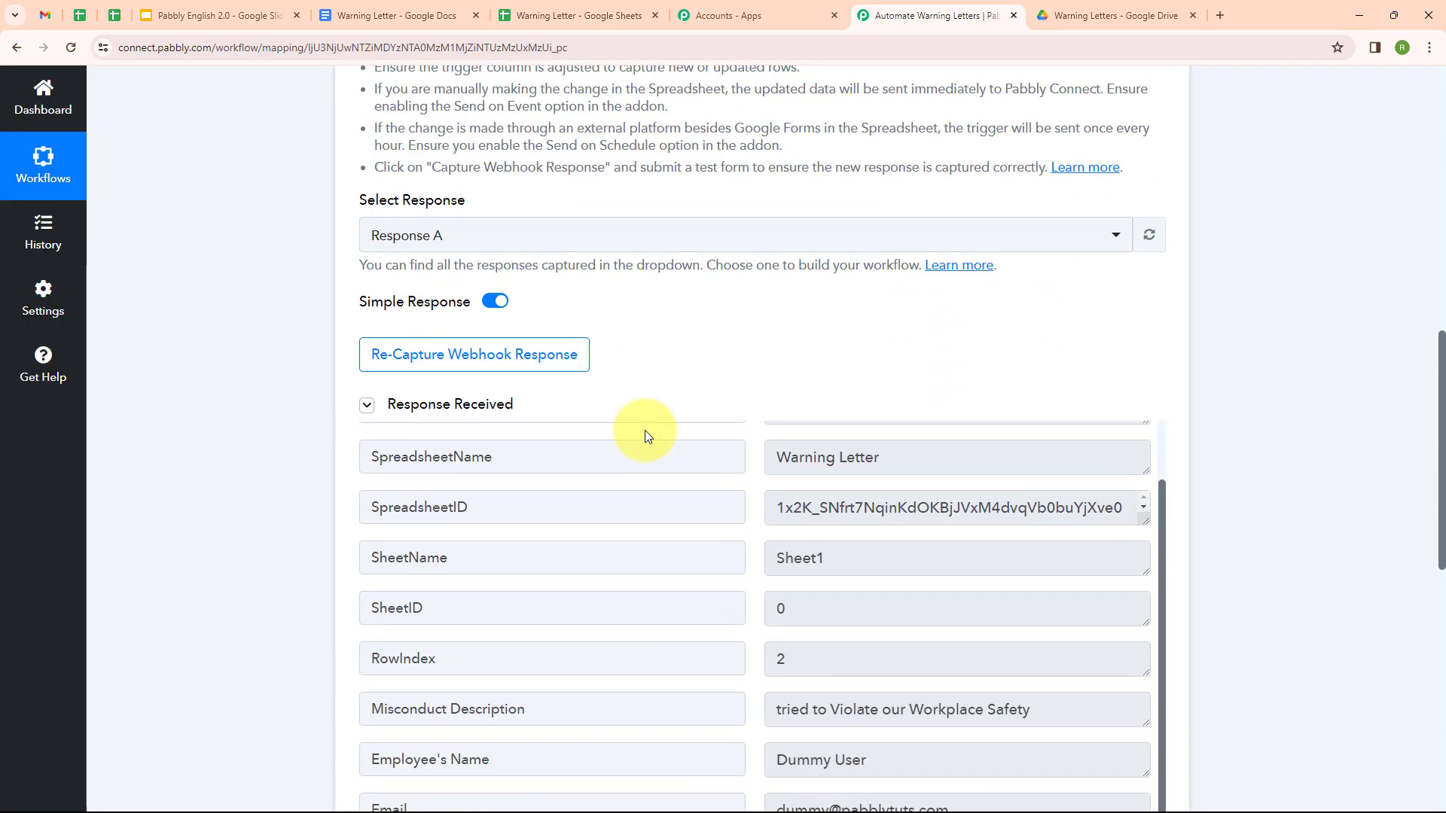
scroll(644, 431, "up", 1)
scroll(645, 431, "down", 1)
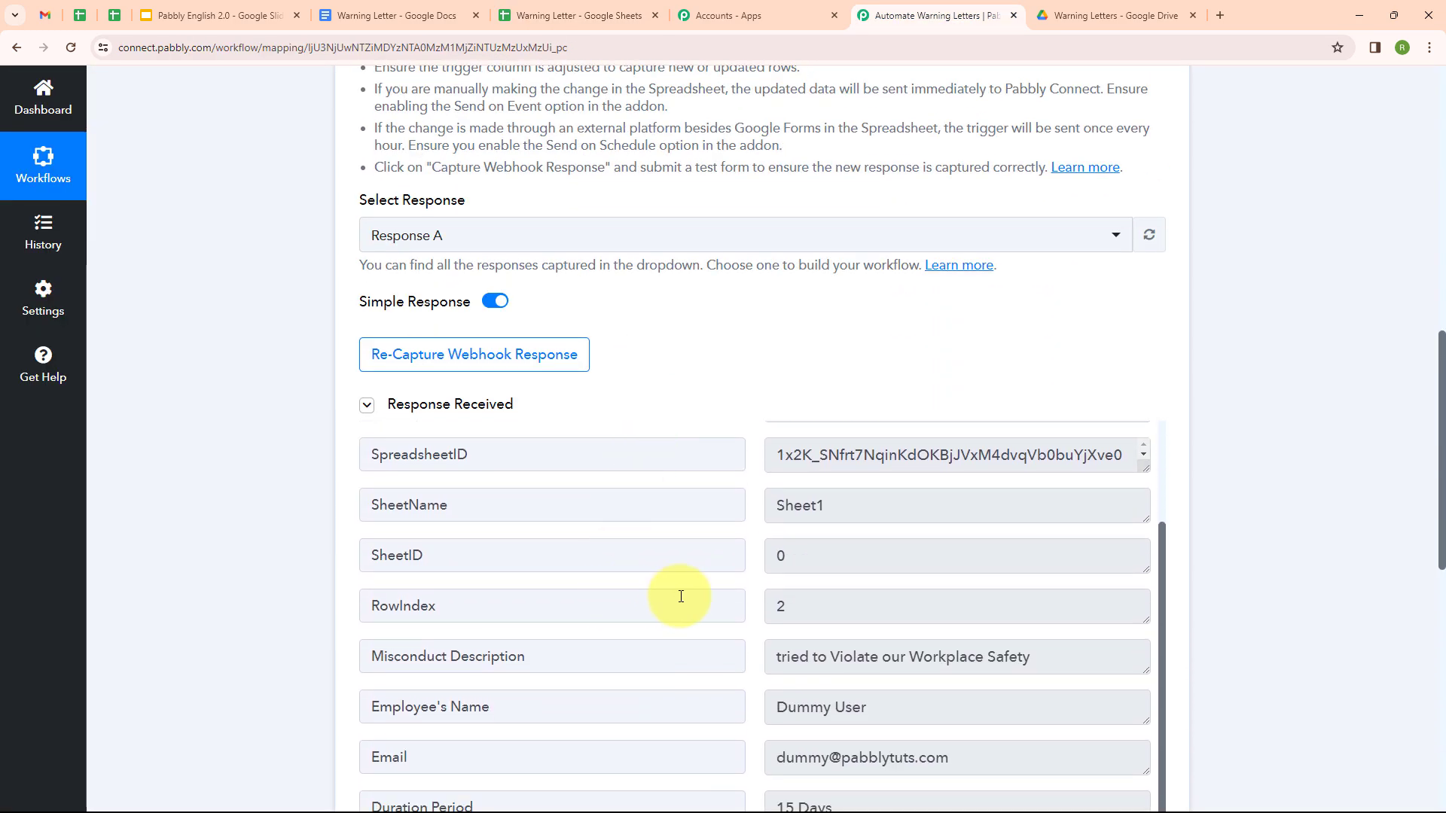
left_click_drag(1441, 517, 1440, 561)
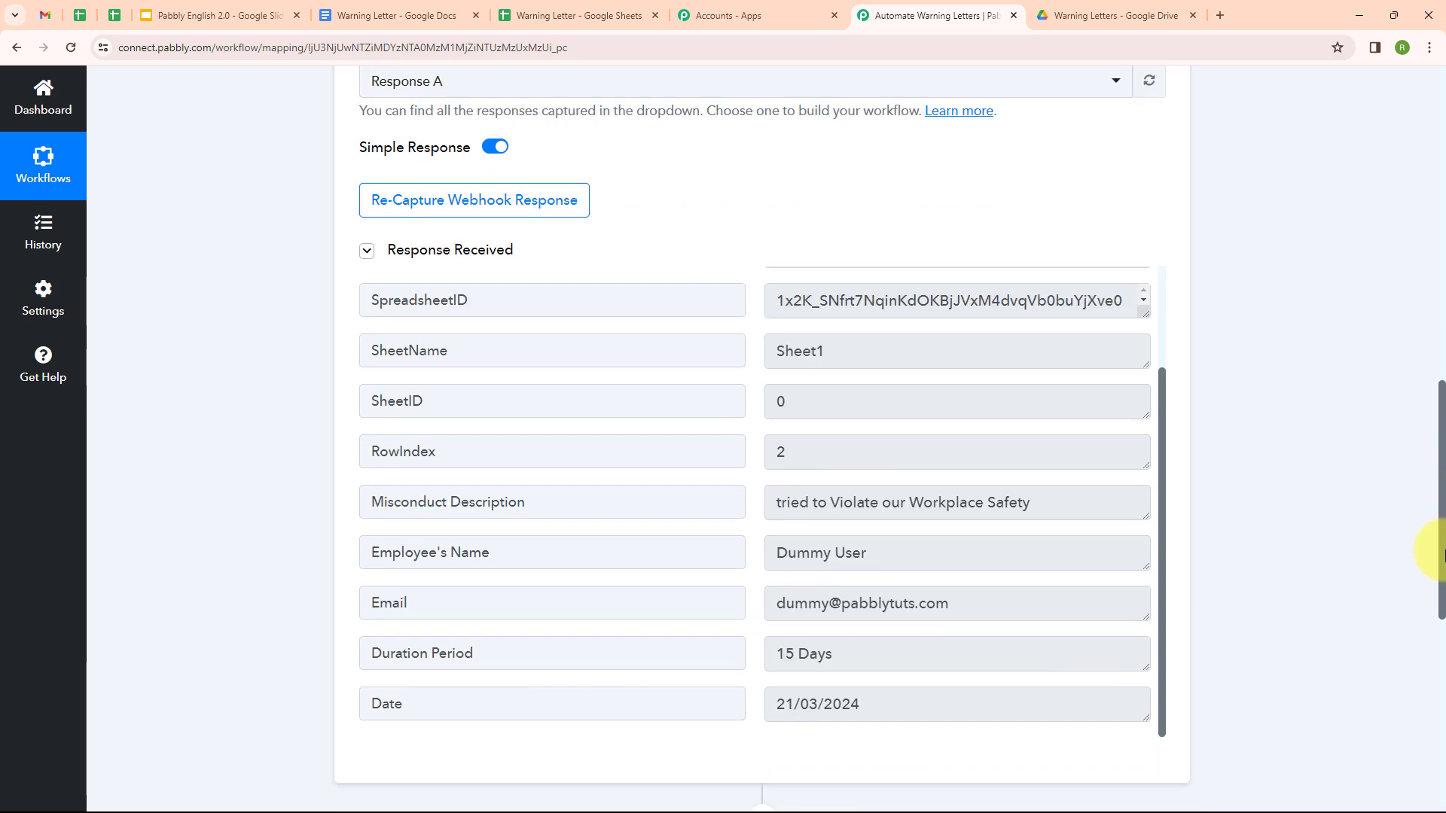
scroll(1212, 481, "up", 15)
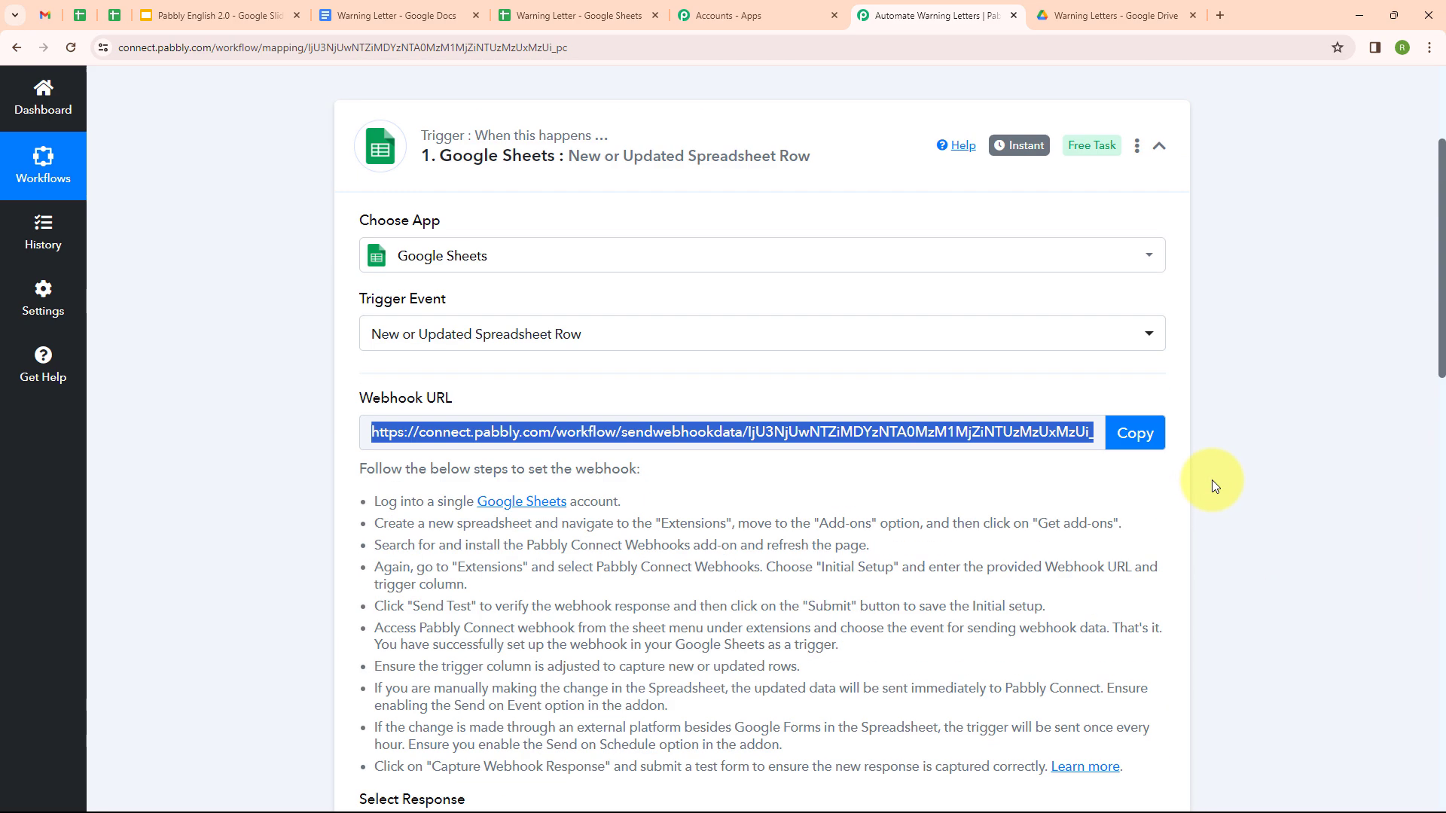
left_click(1169, 380)
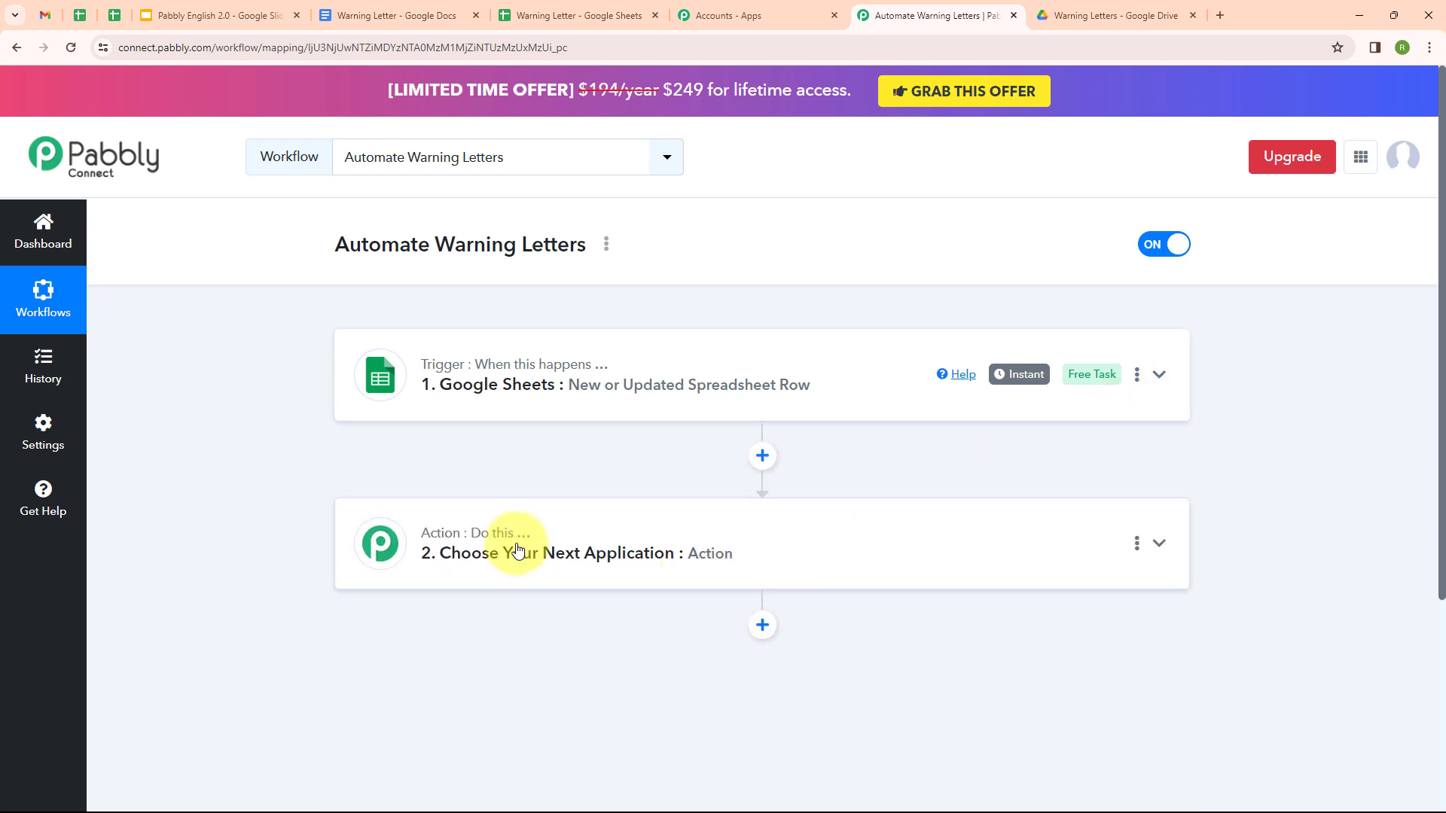
Step: Set the action step to Google Docs with the Create Document from Template event
left_click(518, 550)
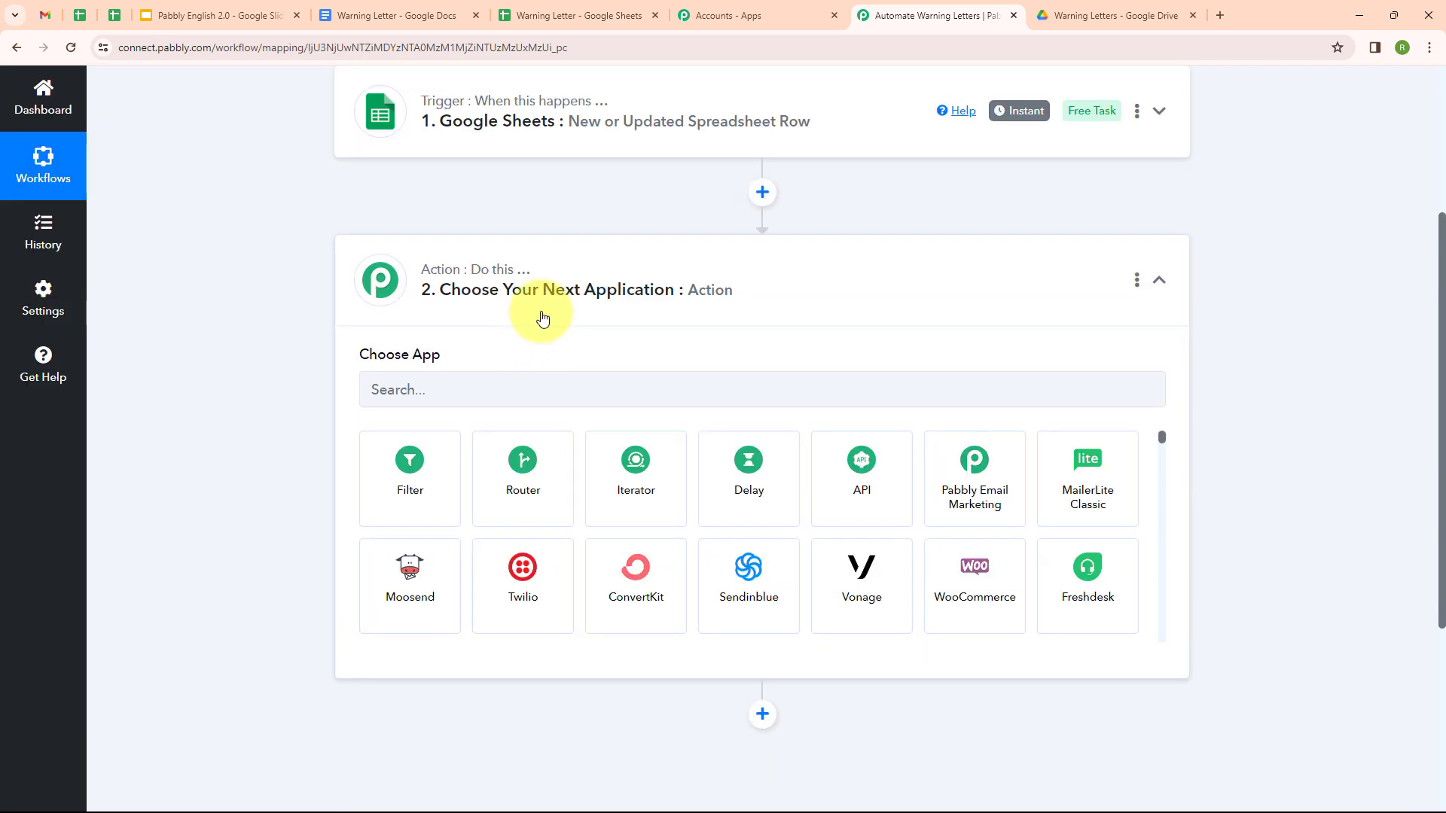
left_click(508, 390)
type("Google")
left_click(934, 469)
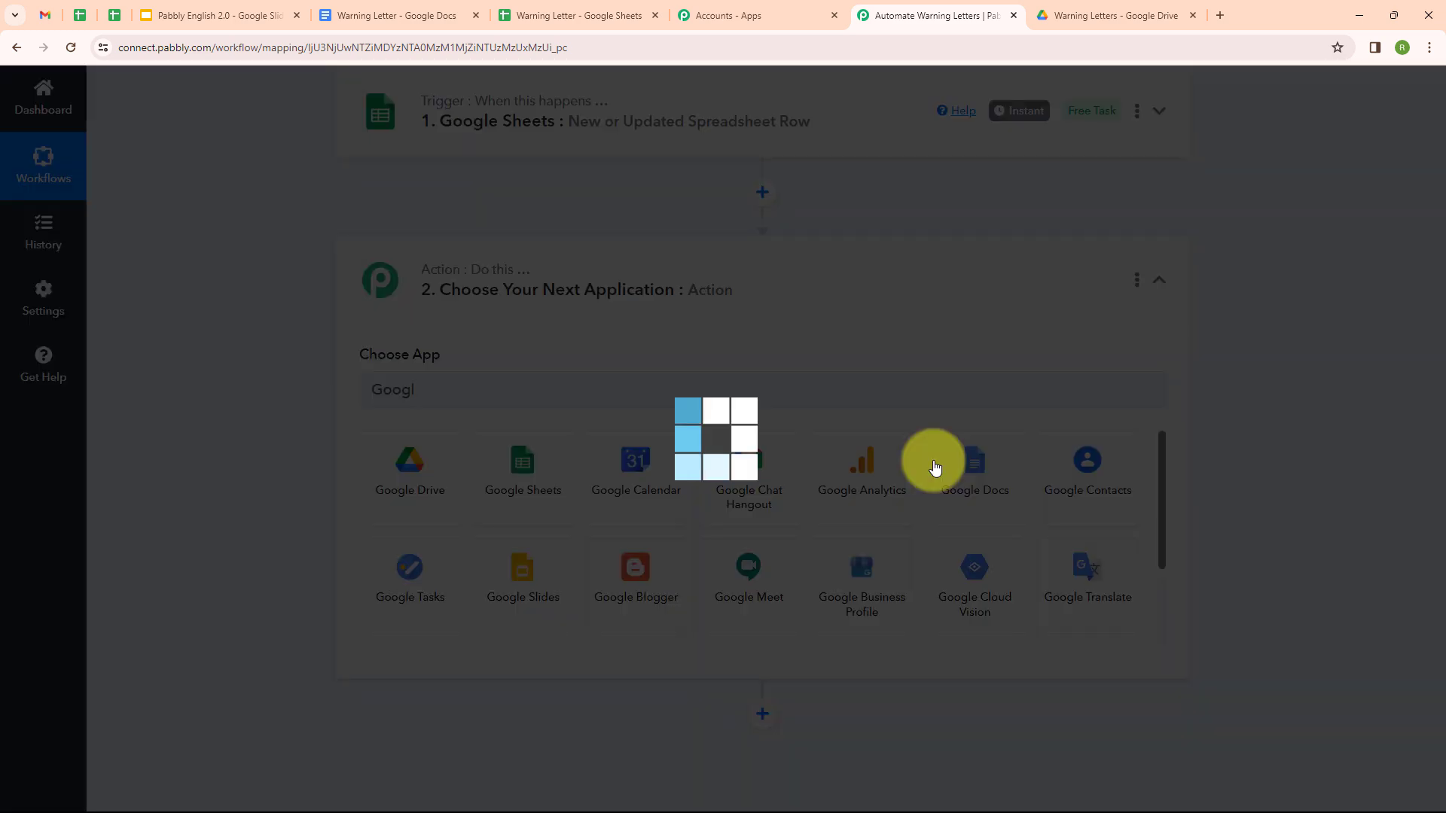
left_click(507, 467)
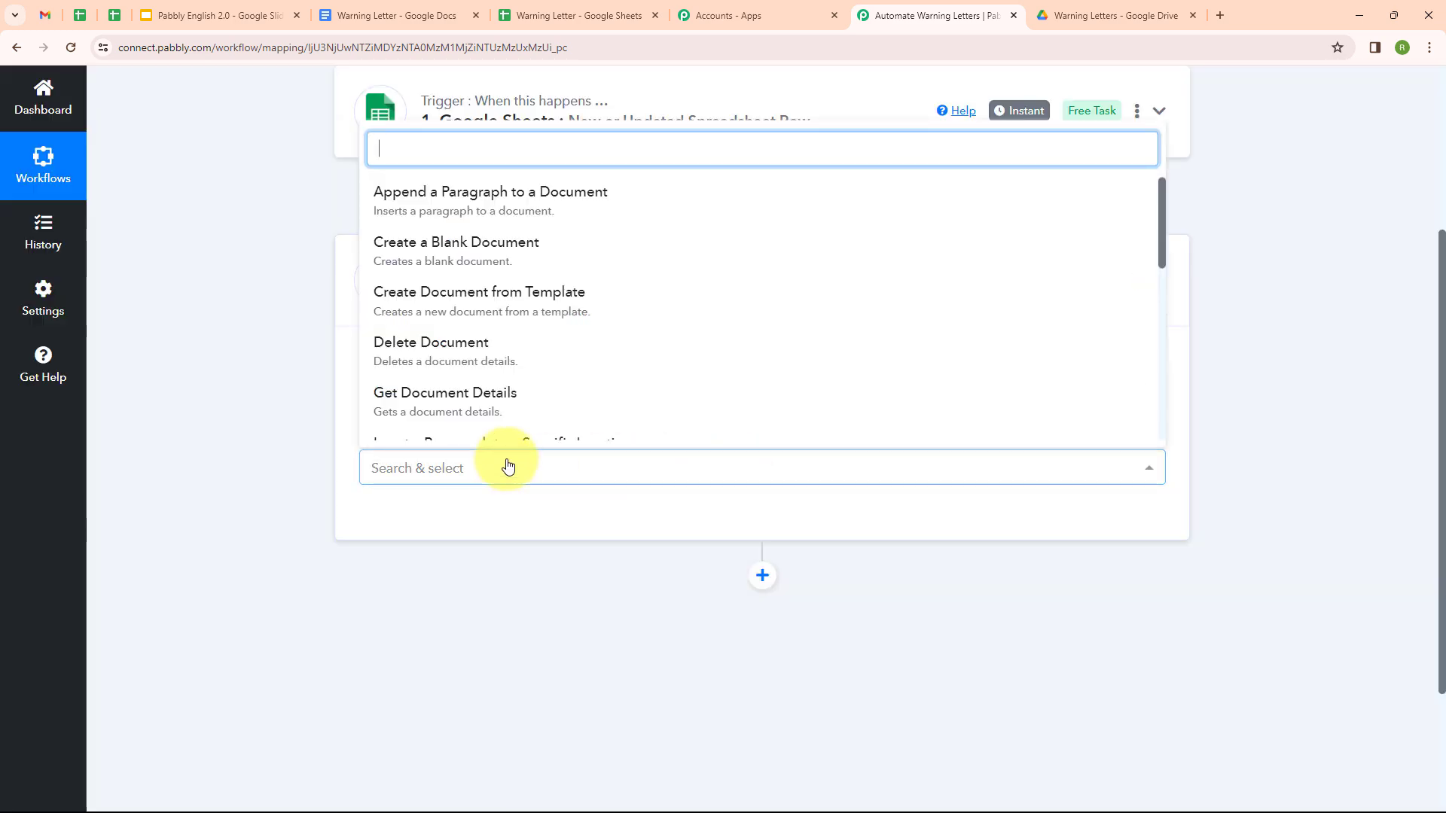
left_click(514, 310)
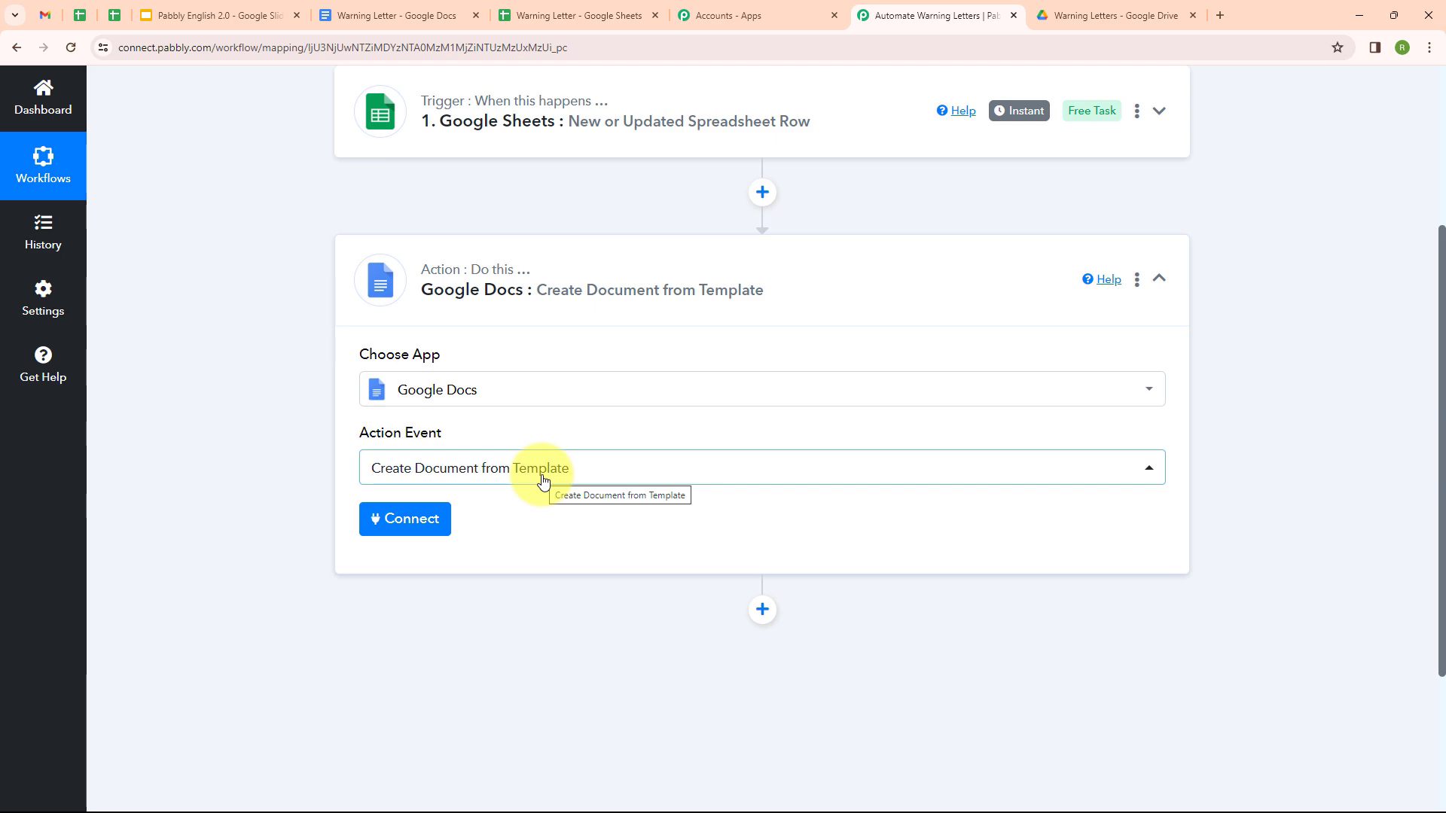
left_click(409, 527)
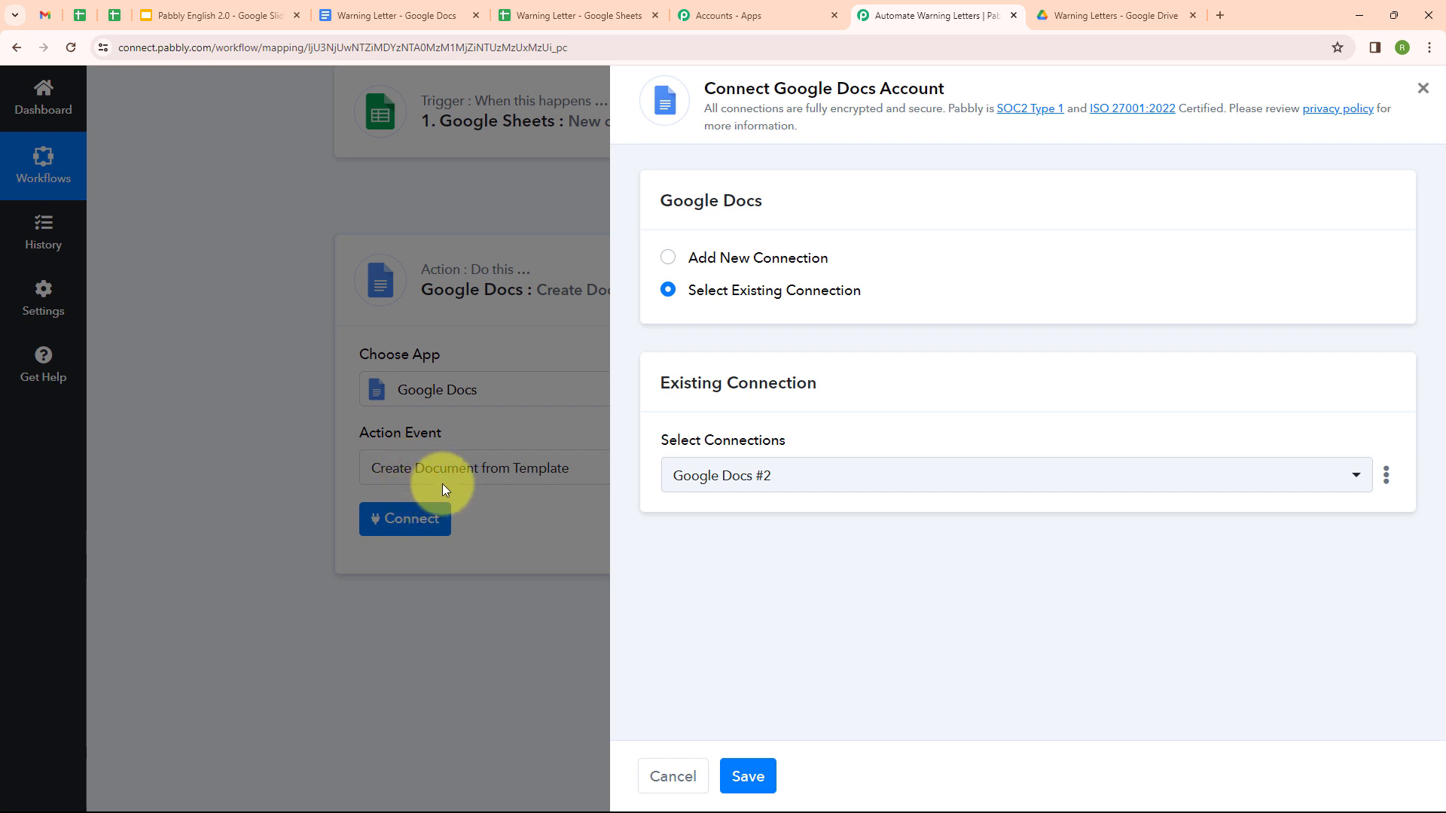
Step: Add a new Google Docs connection by signing in with Google and allowing Drive access
left_click(666, 259)
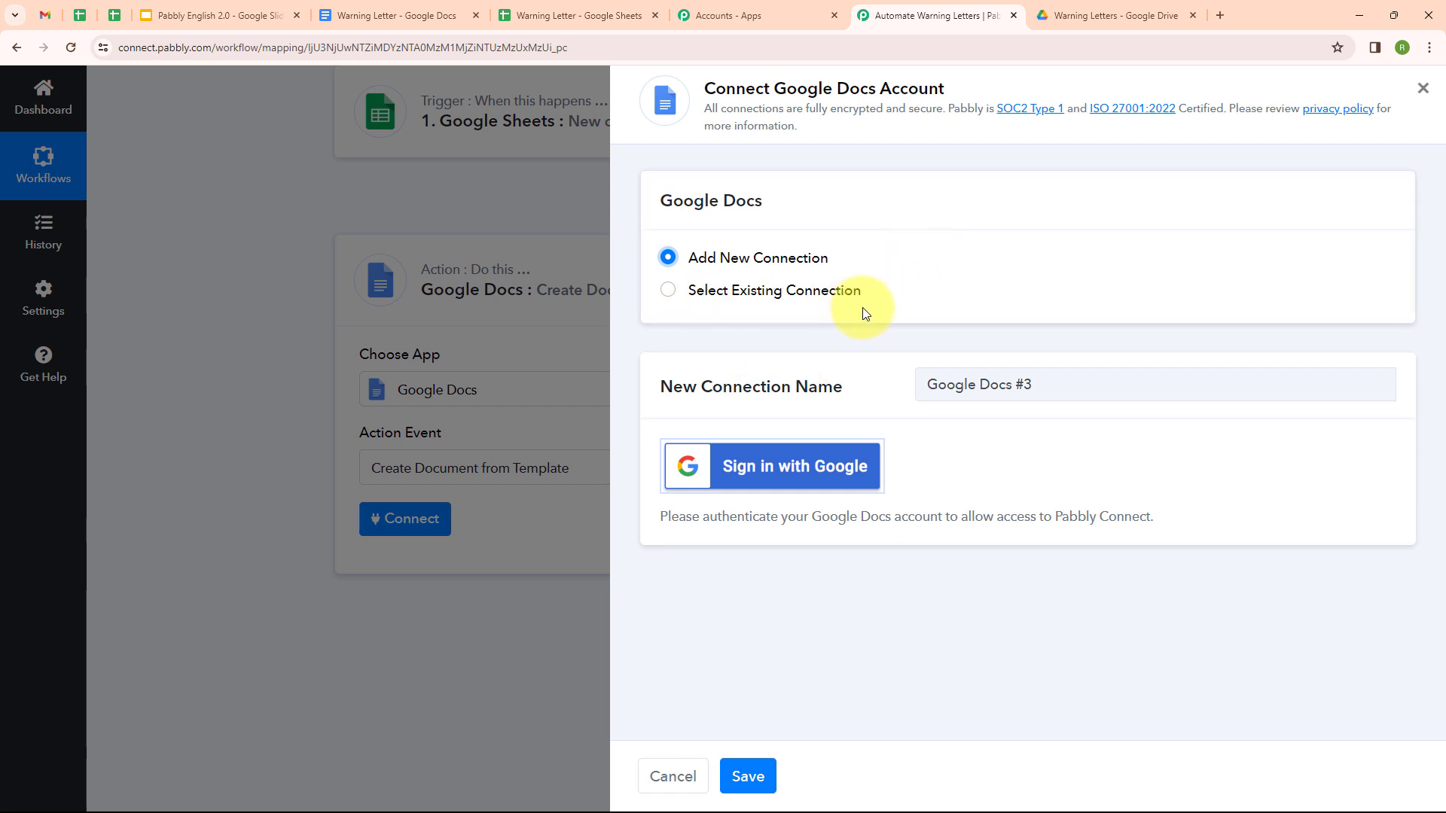
left_click(759, 469)
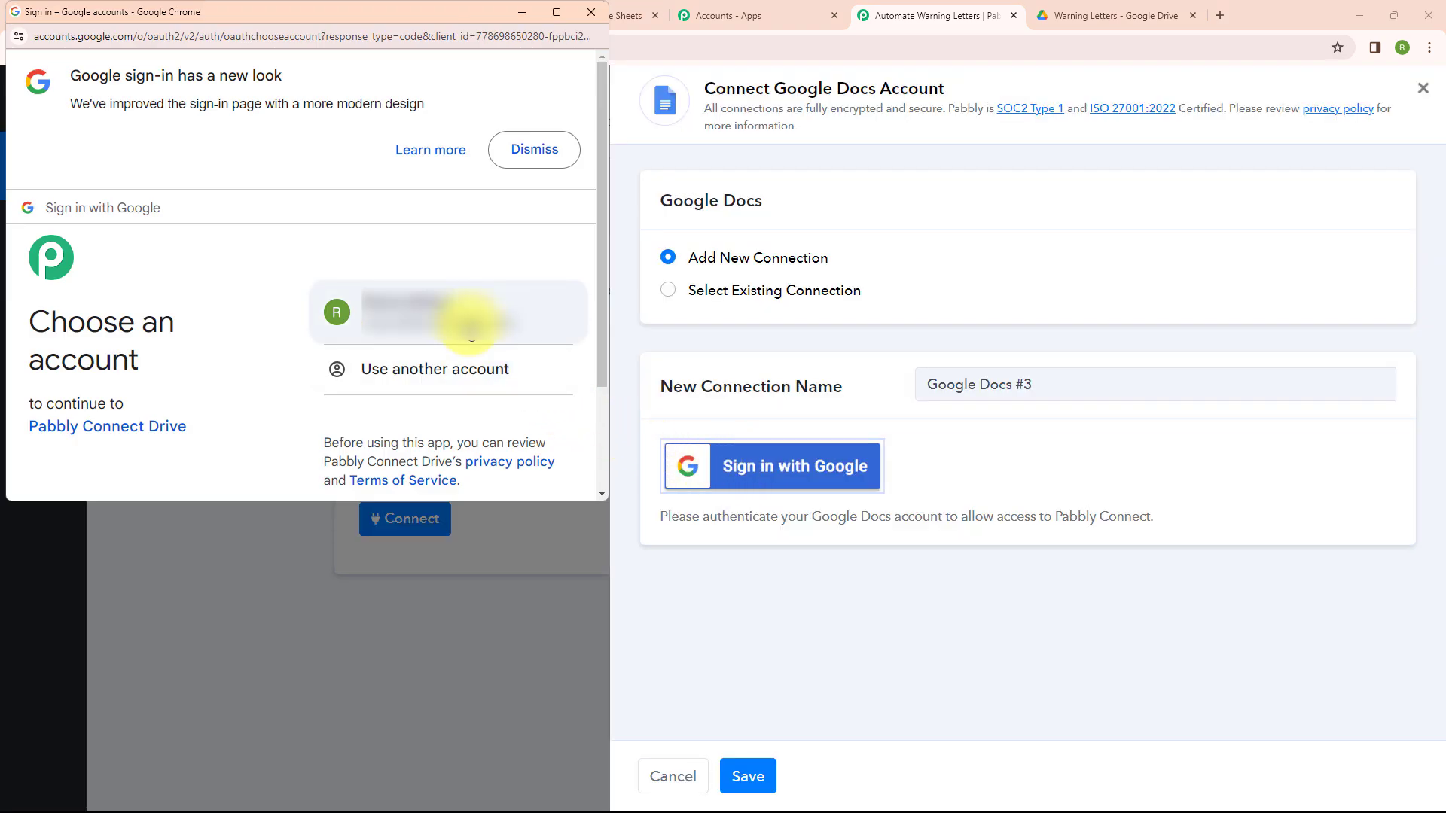
left_click(470, 324)
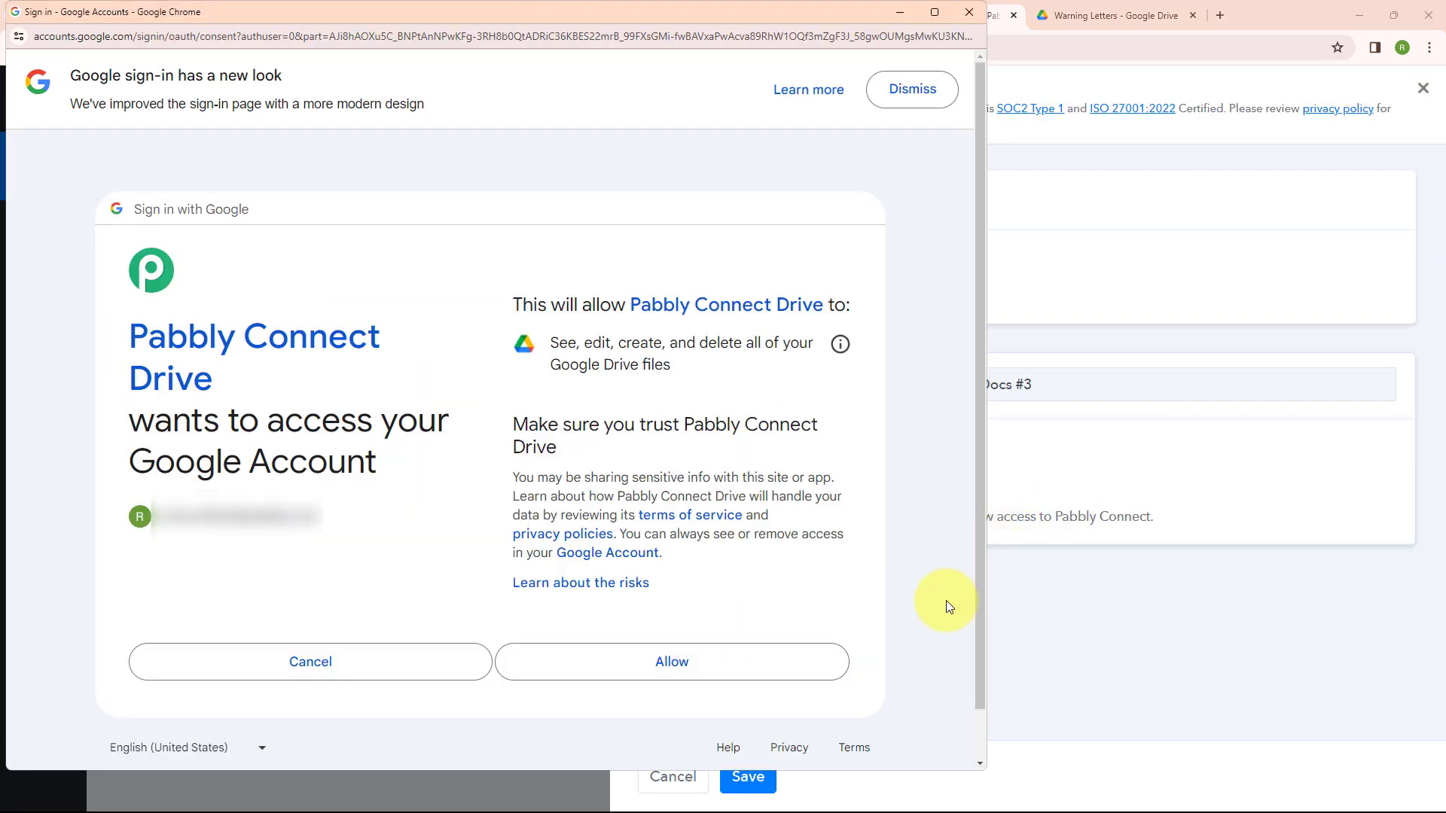
left_click(669, 662)
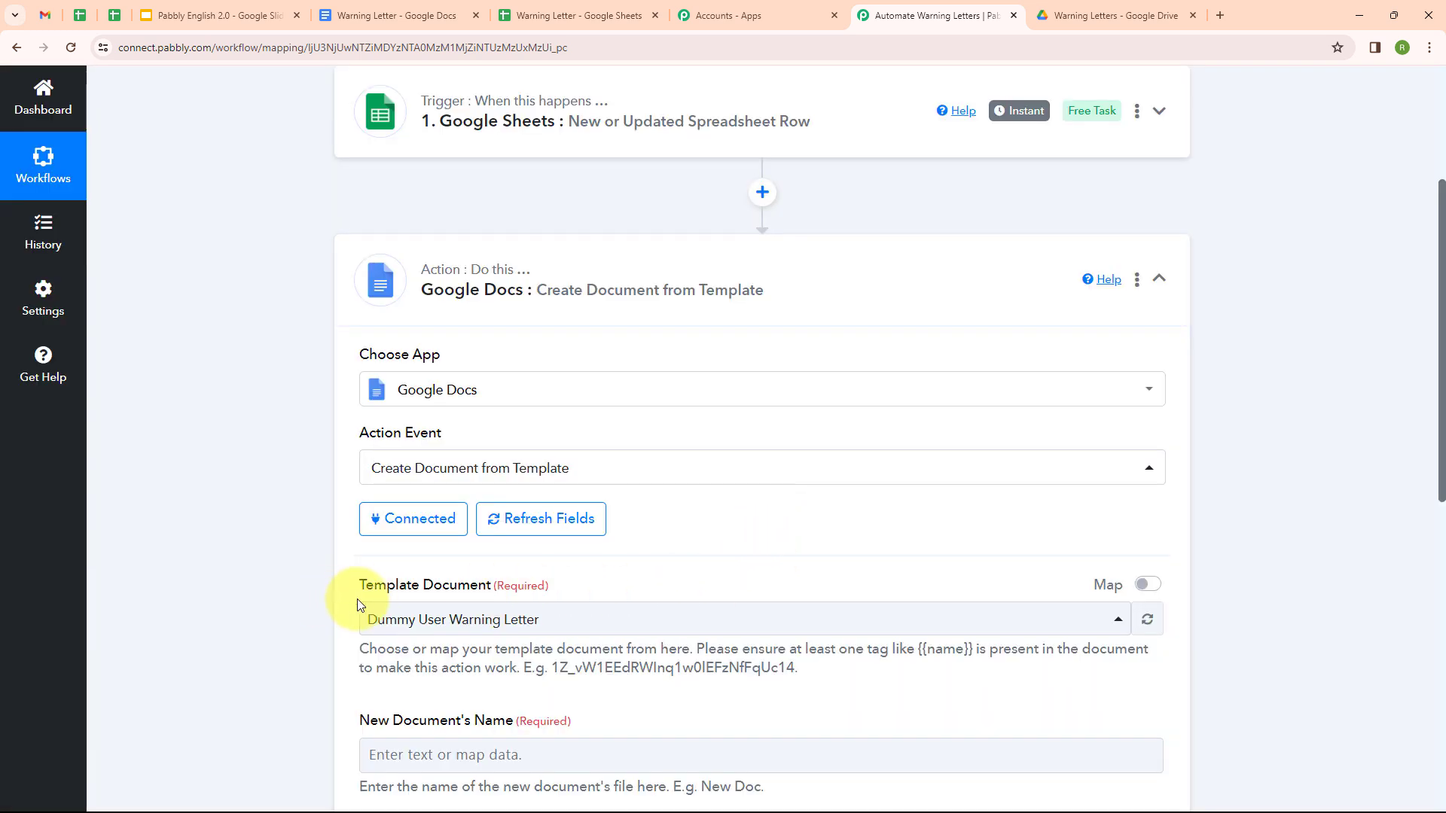
Step: Choose 'Warning Letter' as the Template Document
left_click(396, 6)
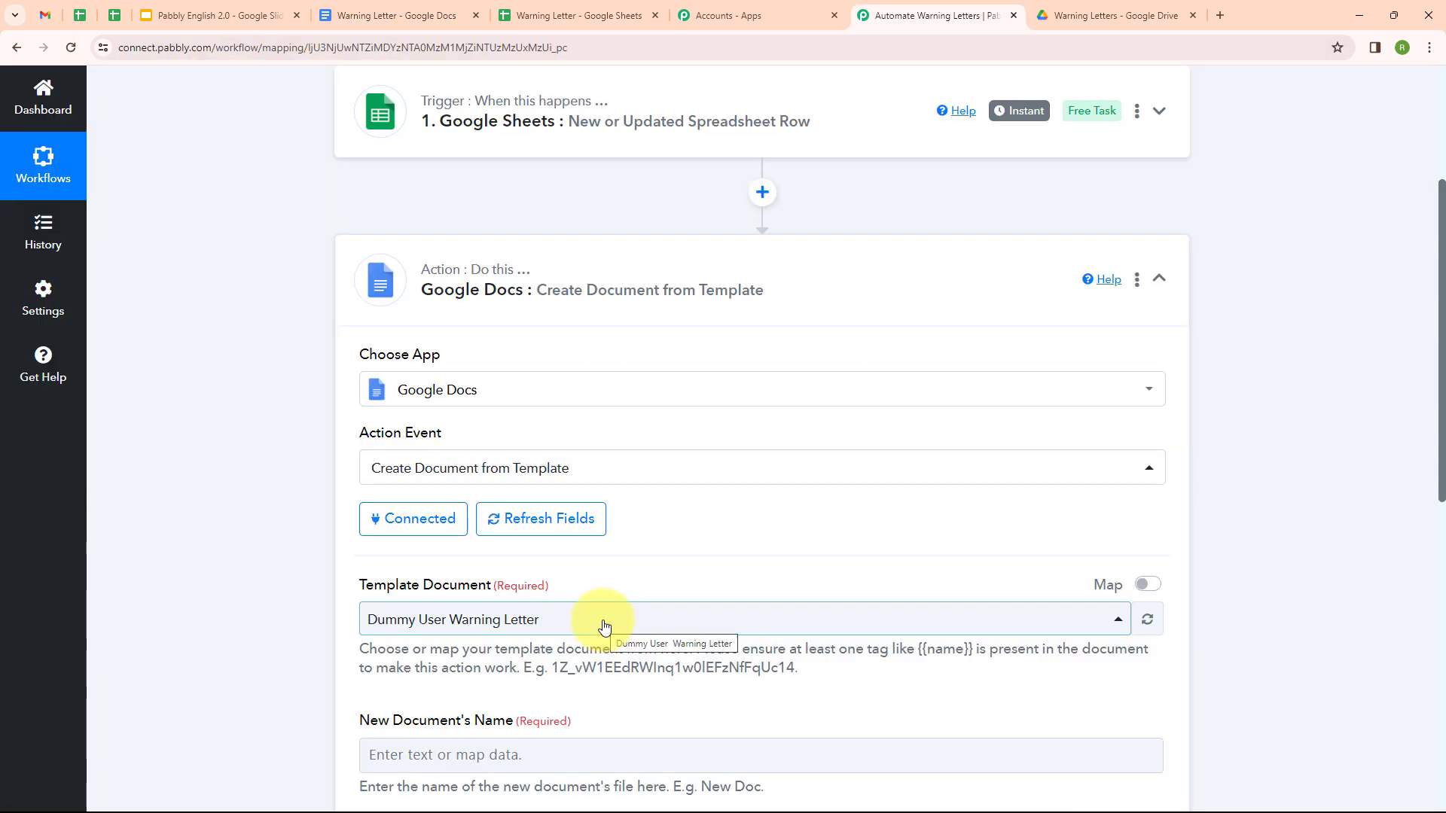
left_click(603, 626)
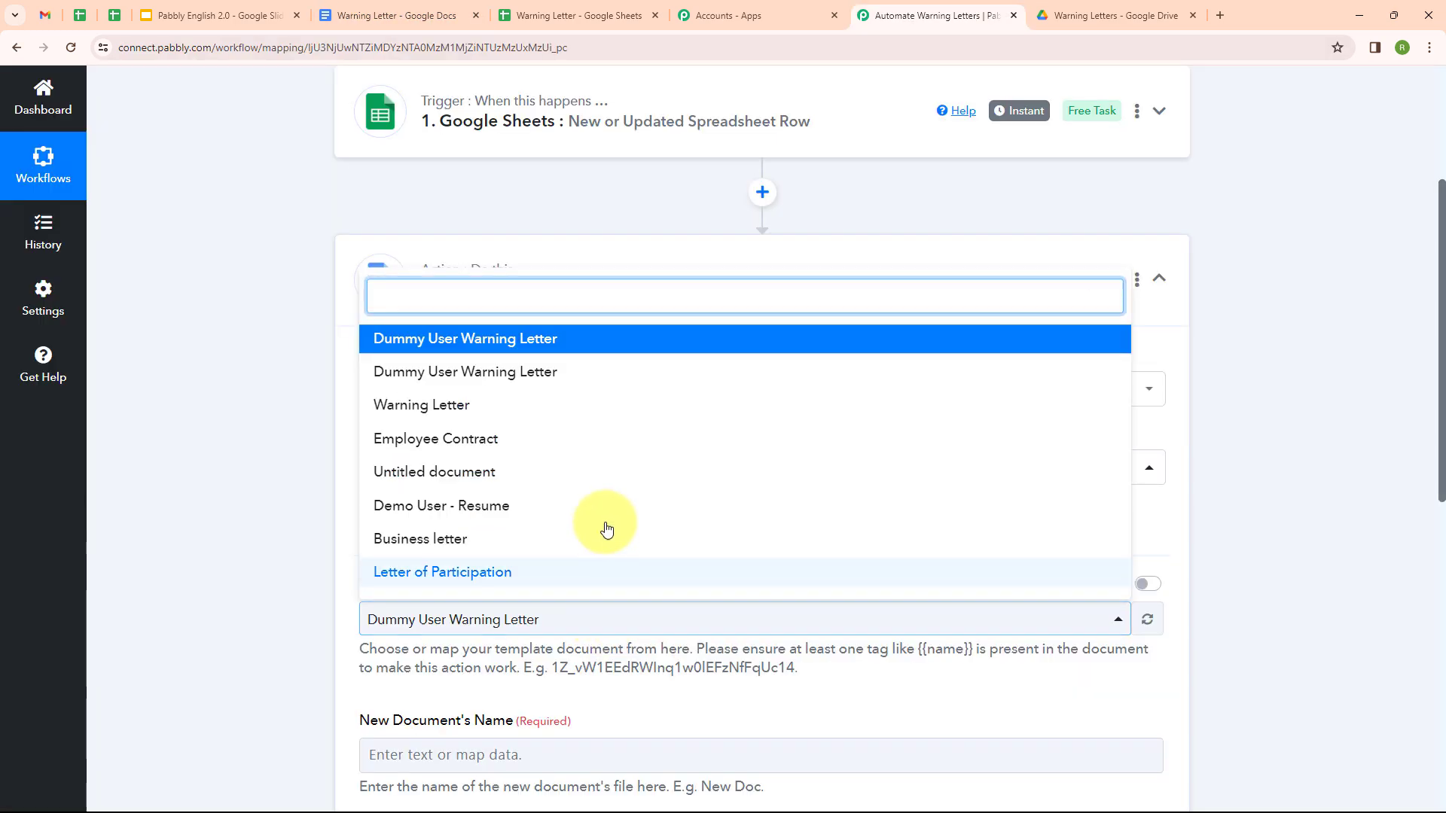
left_click(606, 406)
scroll(592, 592, "down", 2)
scroll(592, 593, "up", 2)
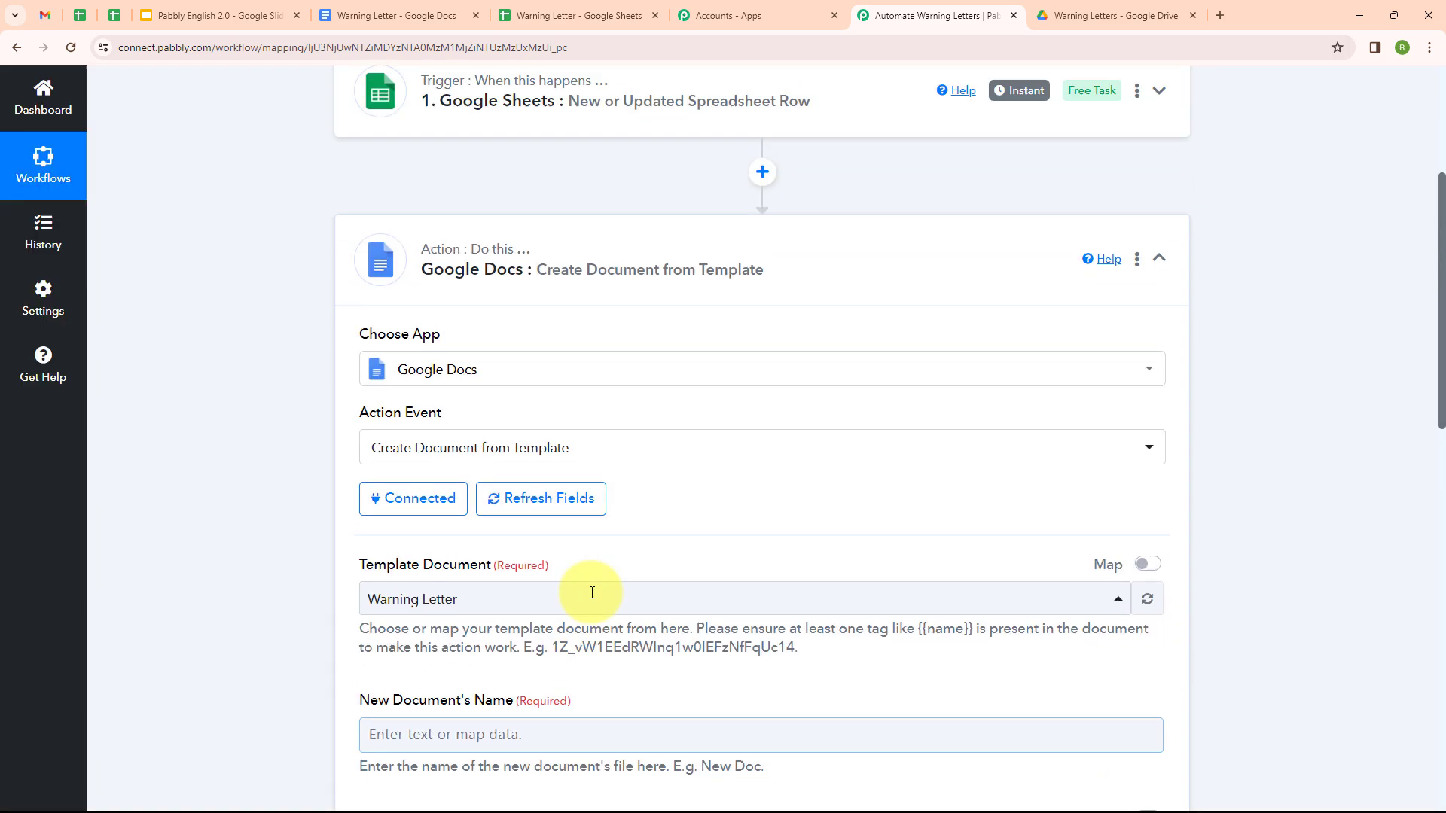
scroll(592, 593, "down", 3)
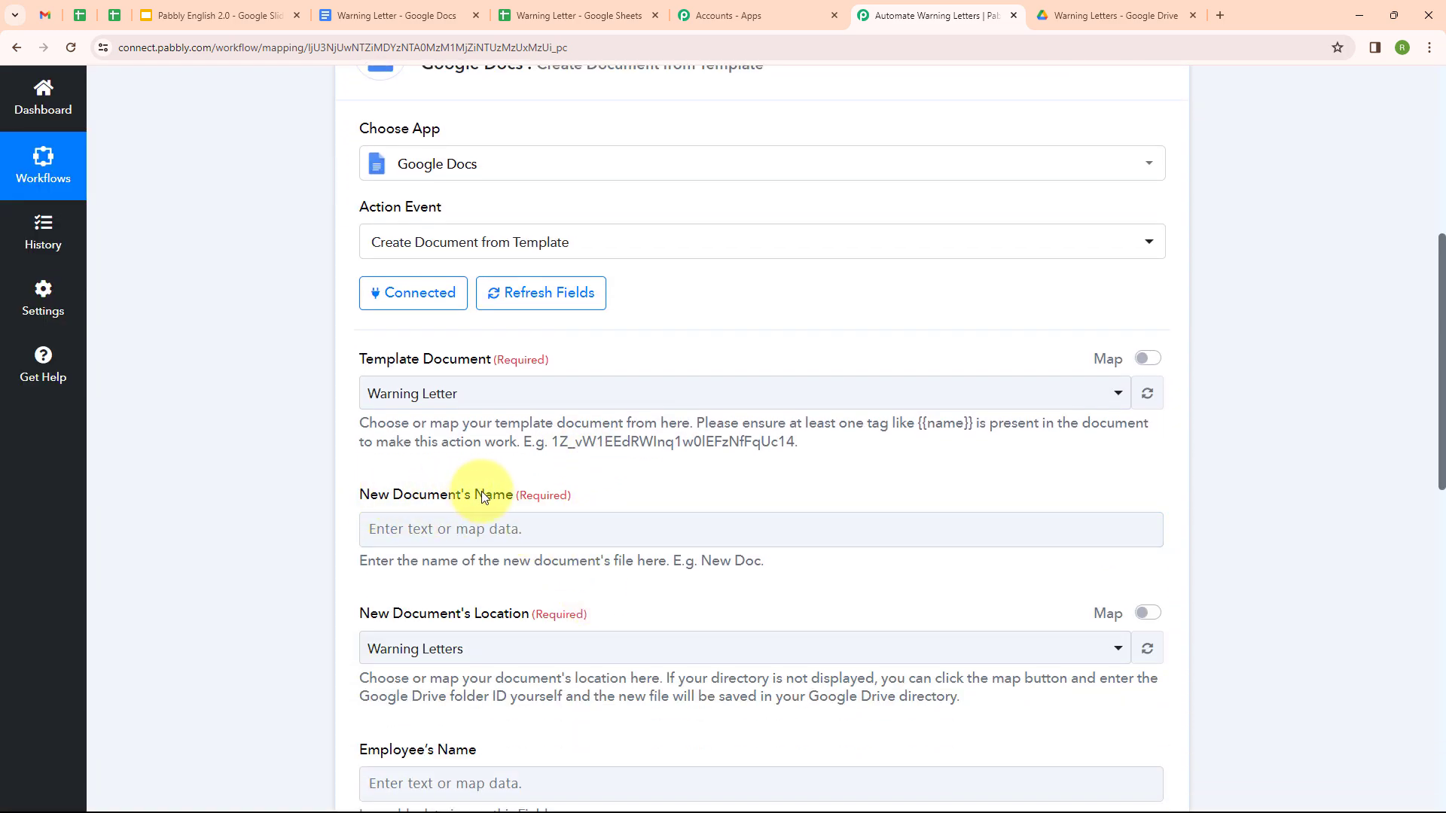
Step: Name the new document with the mapped Employee's Name followed by ' Warning Letter'
left_click(542, 532)
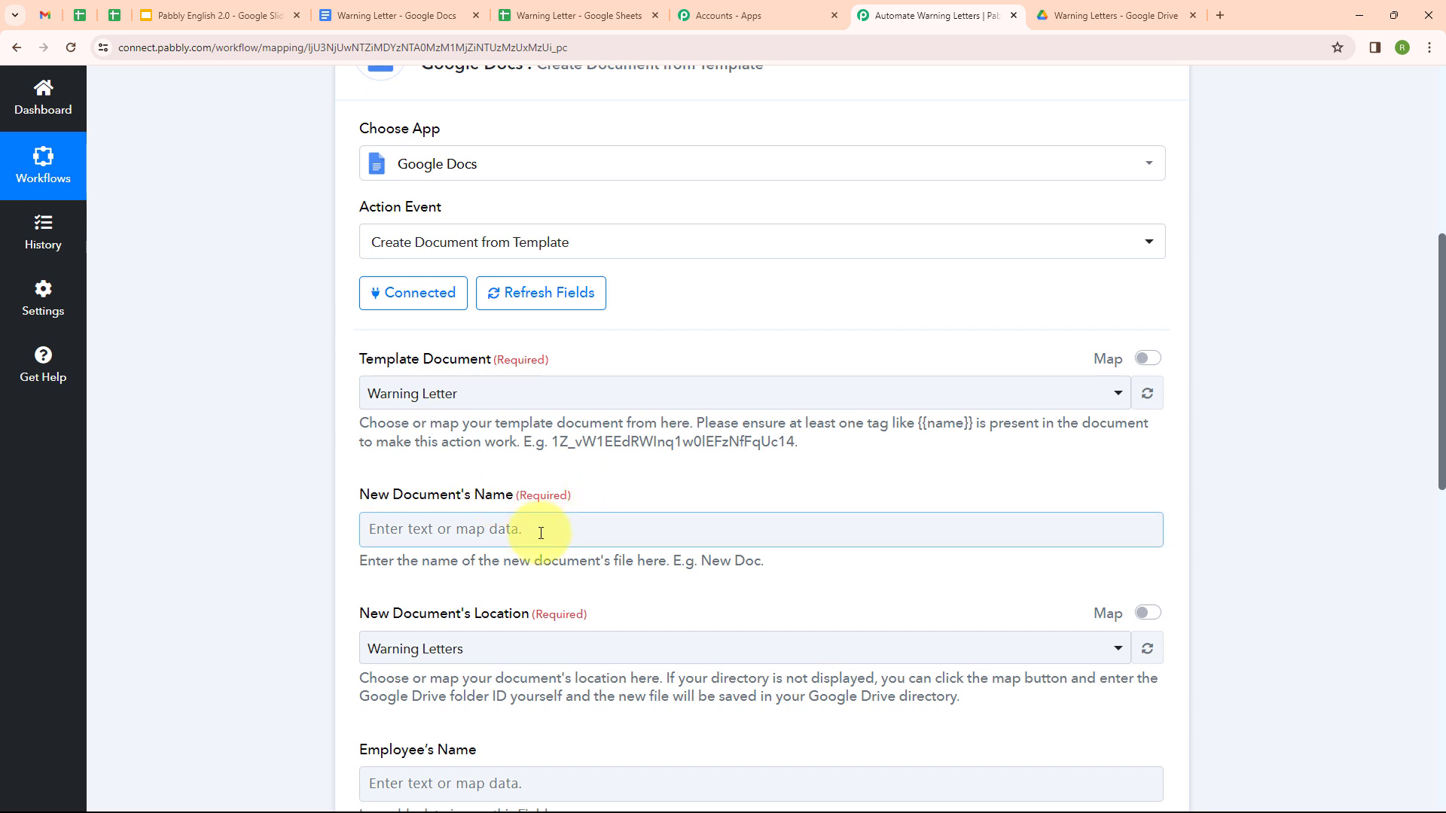
left_click(500, 537)
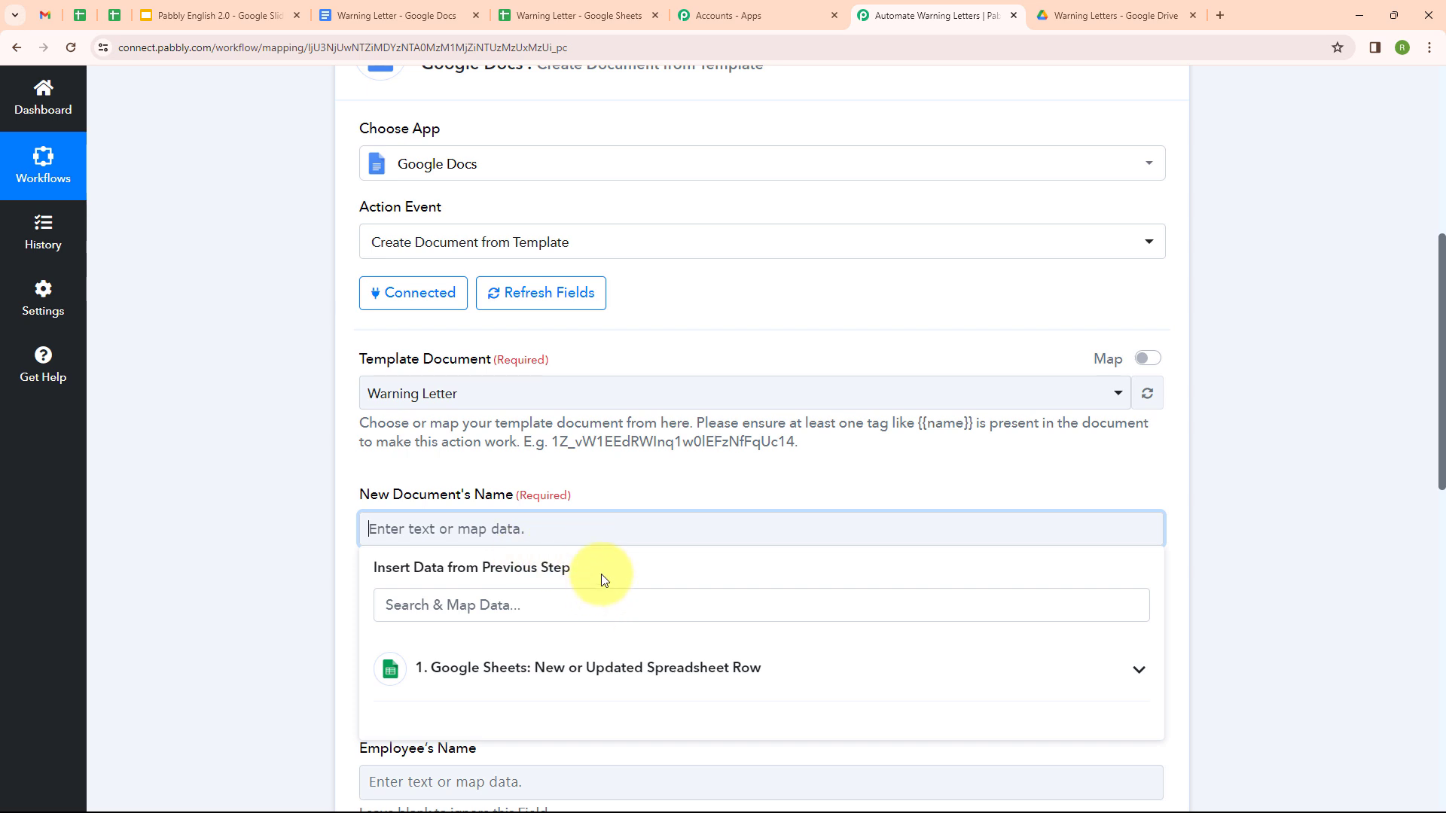
left_click(655, 675)
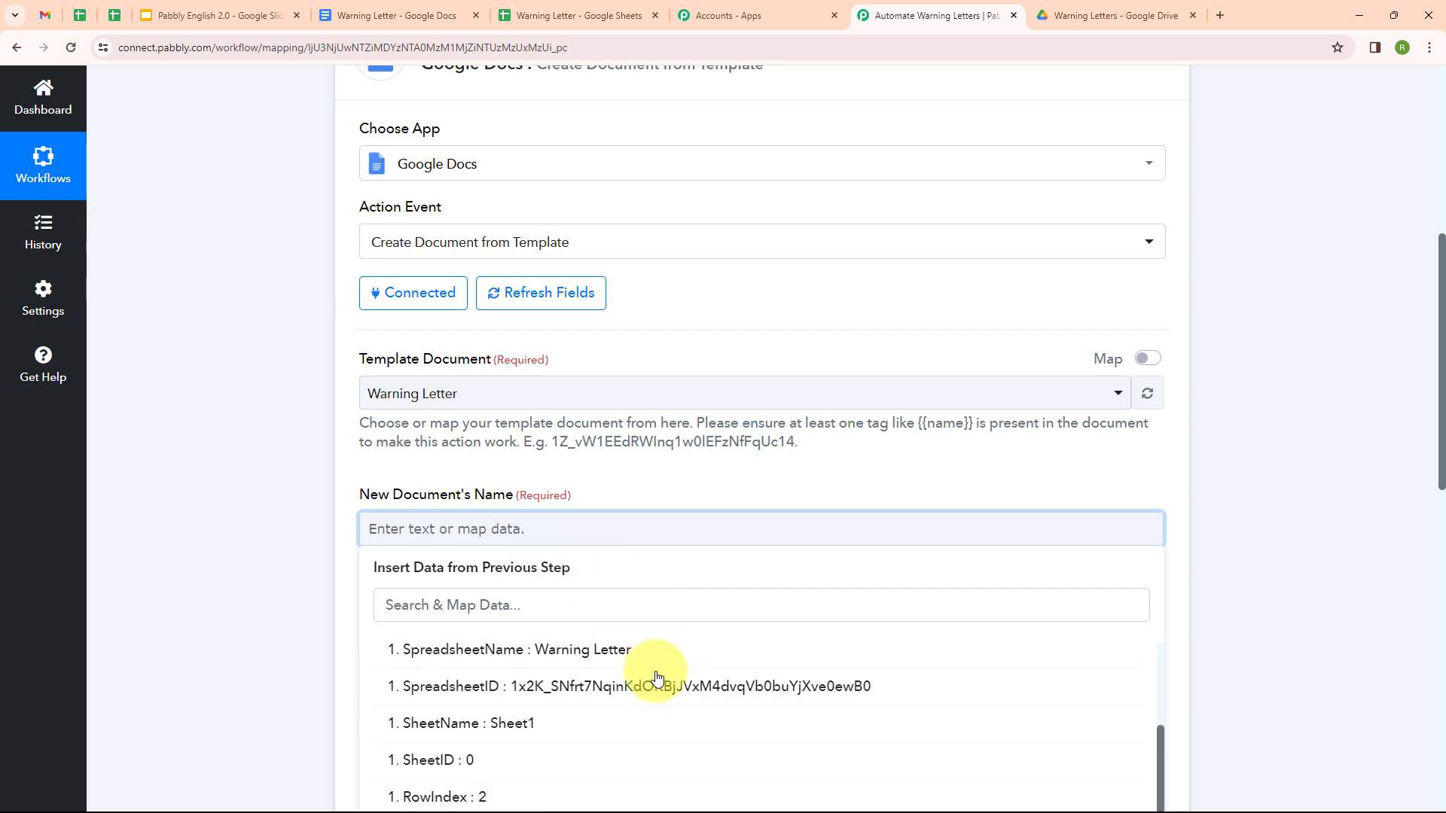
scroll(655, 675, "down", 3)
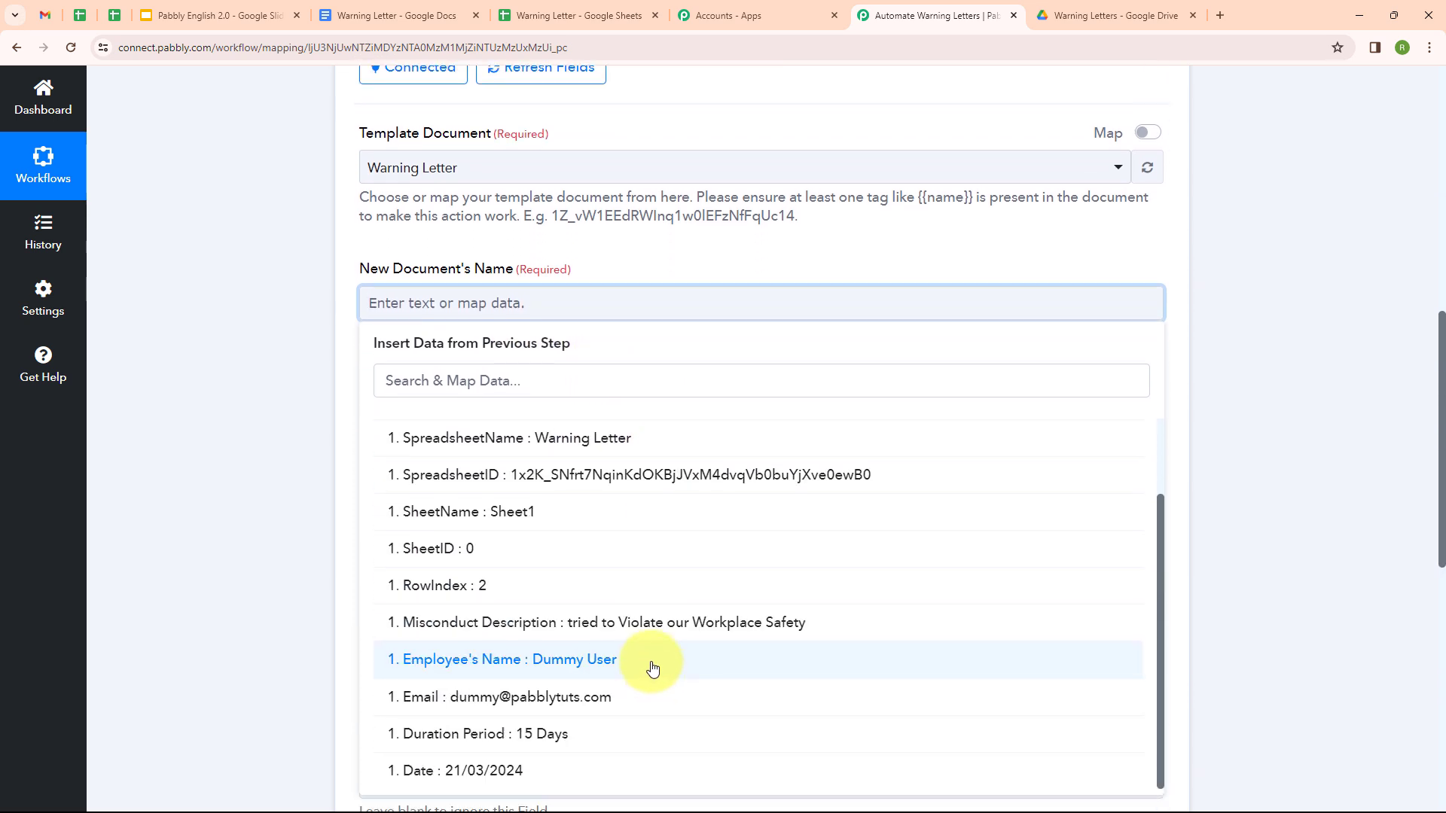
left_click(655, 674)
left_click(282, 520)
left_click(647, 298)
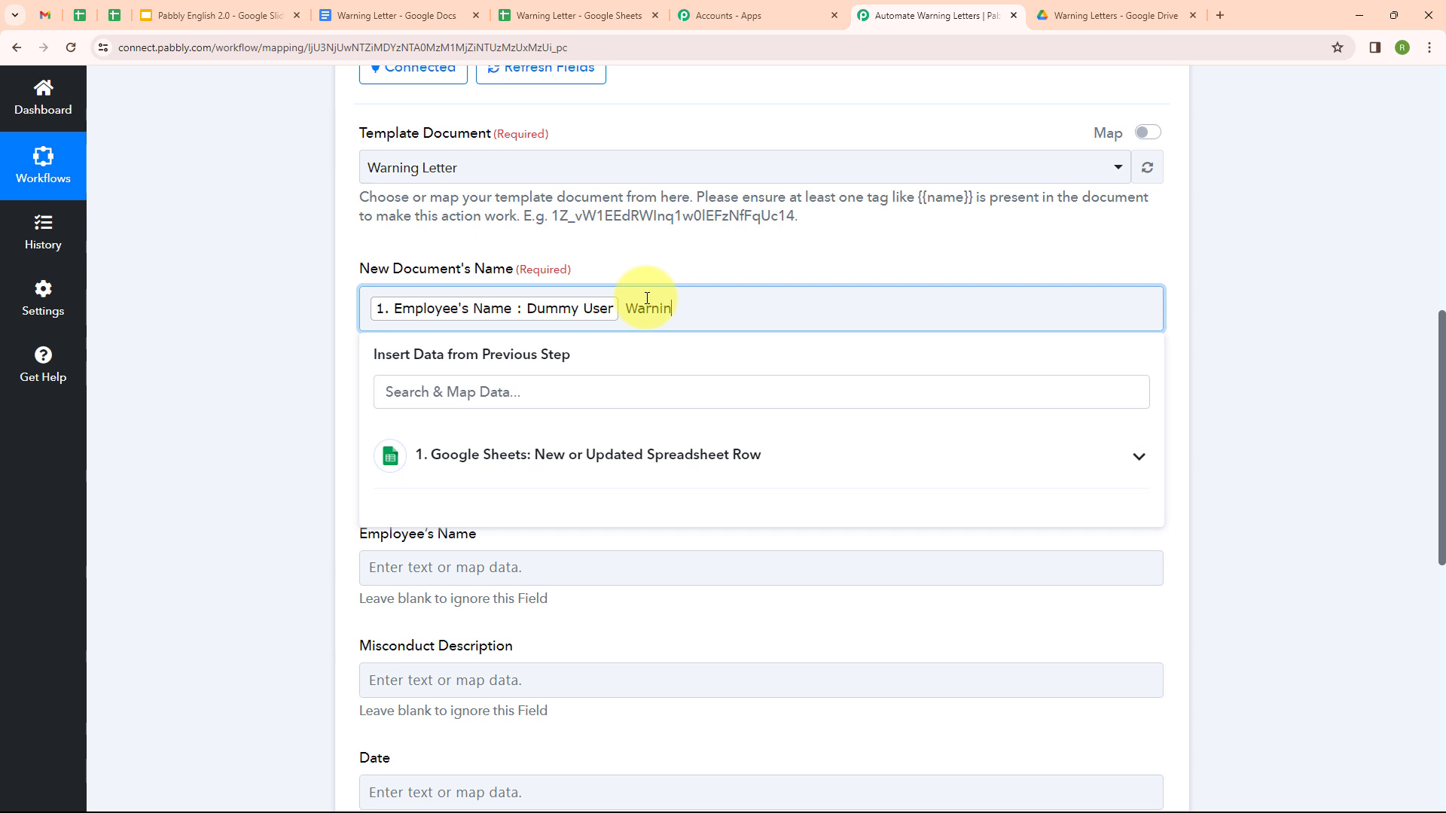
type("Warning Letter")
left_click(261, 337)
Step: Check the Warning Letters folder in Google Drive, then return to the workflow
scroll(511, 336, "down", 1)
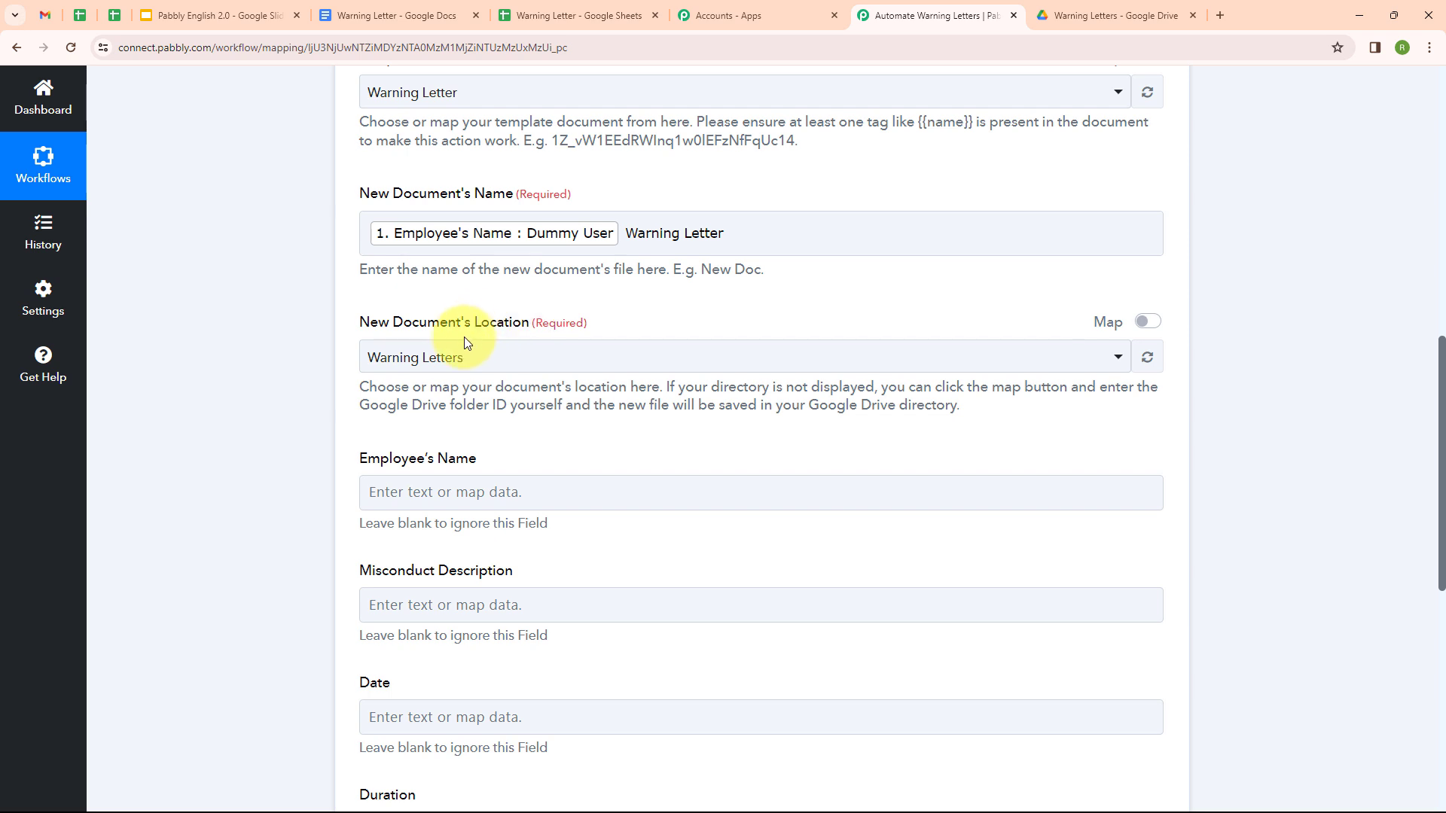
left_click(1061, 15)
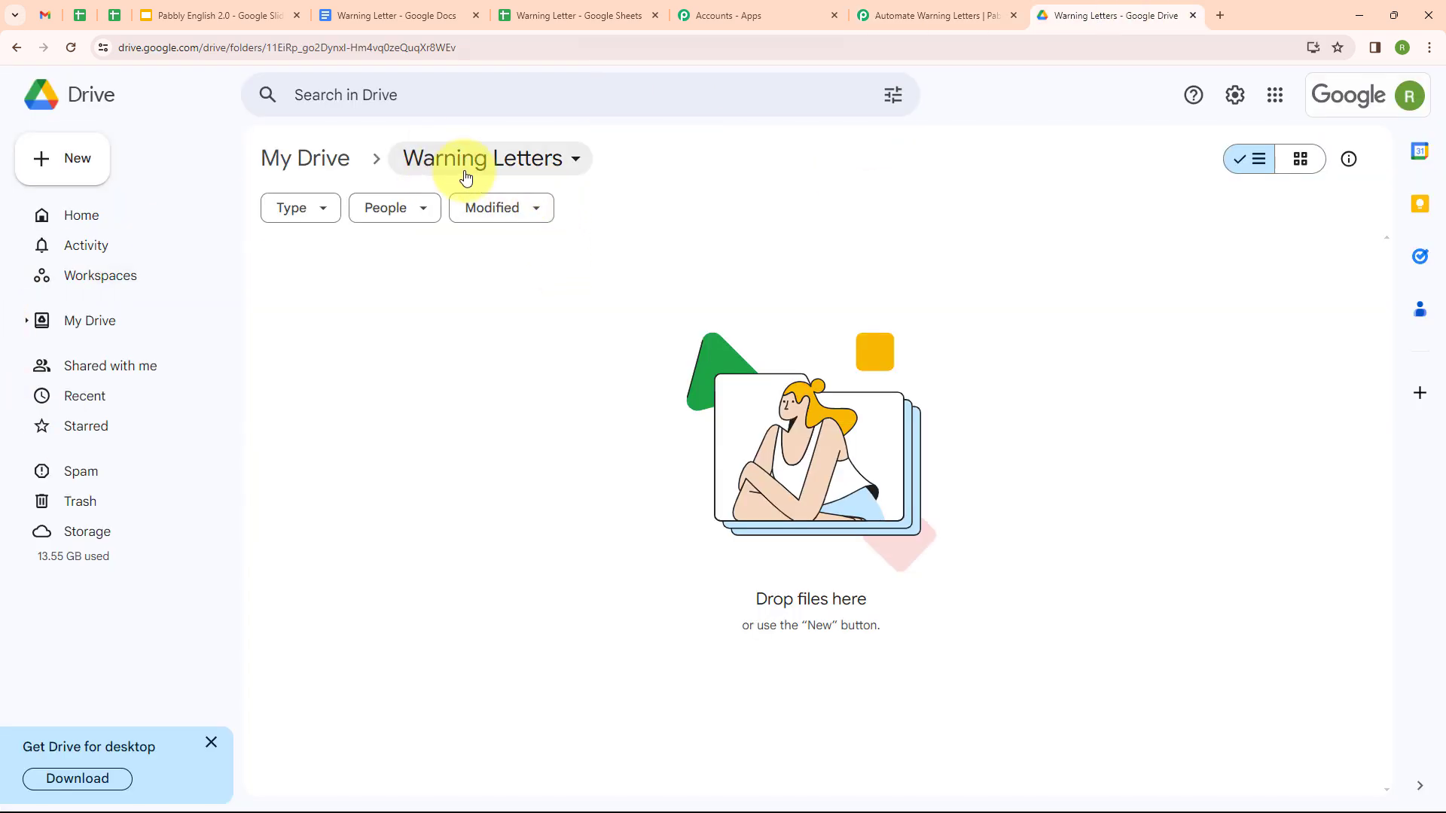
key("ctrl+shift+Tab")
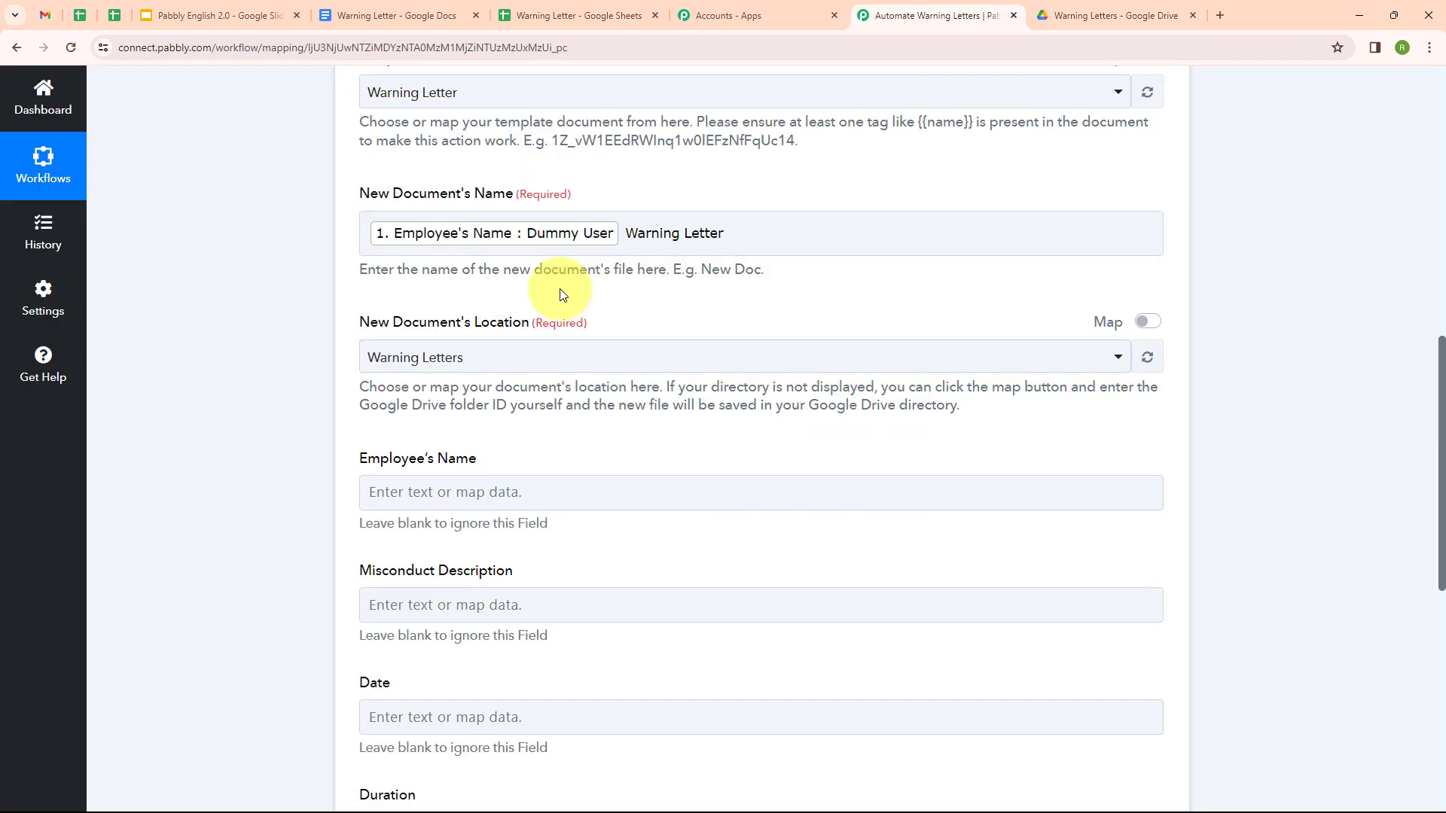
Step: Keep Warning Letters as the save location and map the Employee's Name field from the sheet
left_click(600, 355)
left_click(597, 449)
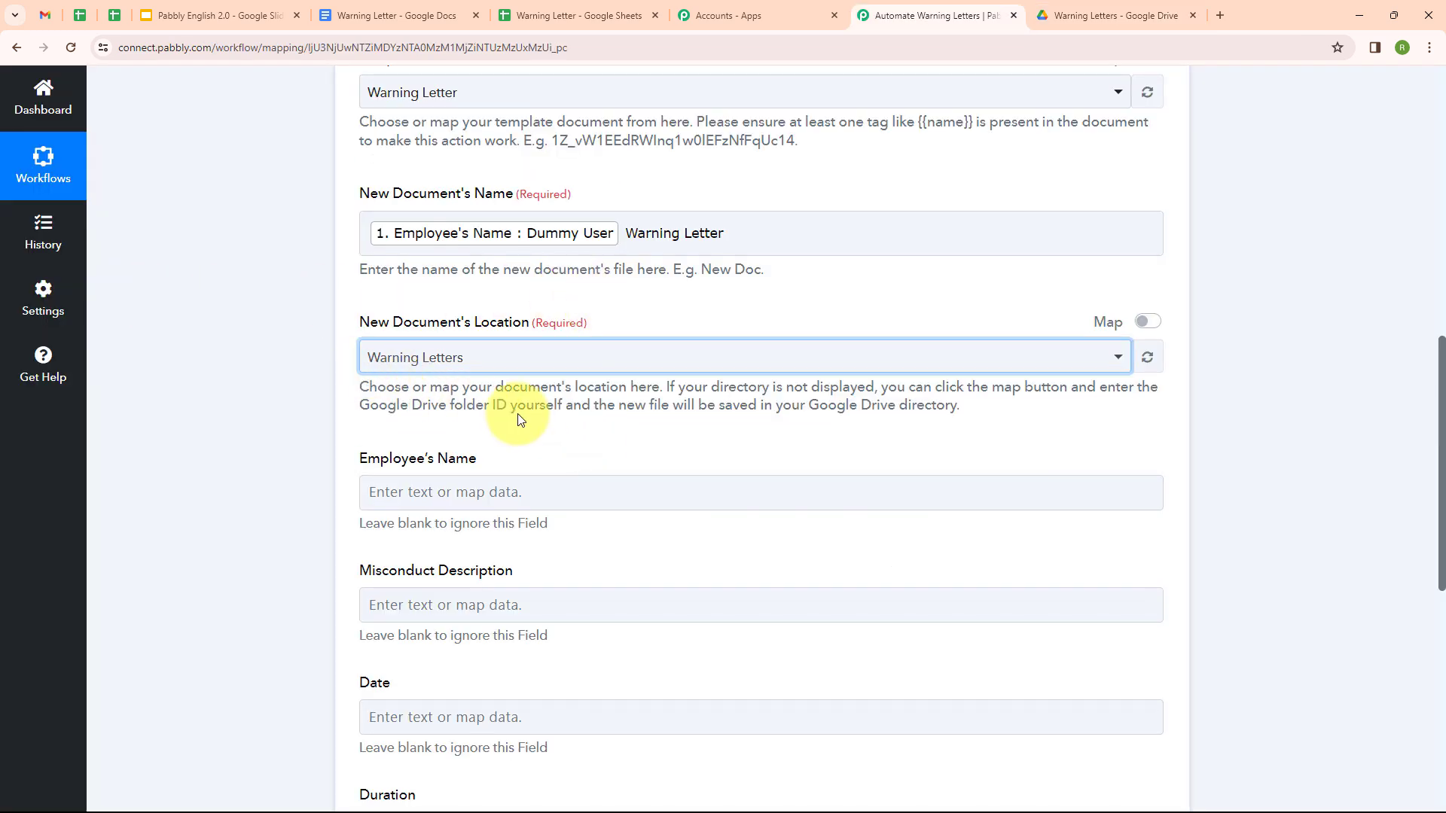
scroll(516, 413, "down", 3)
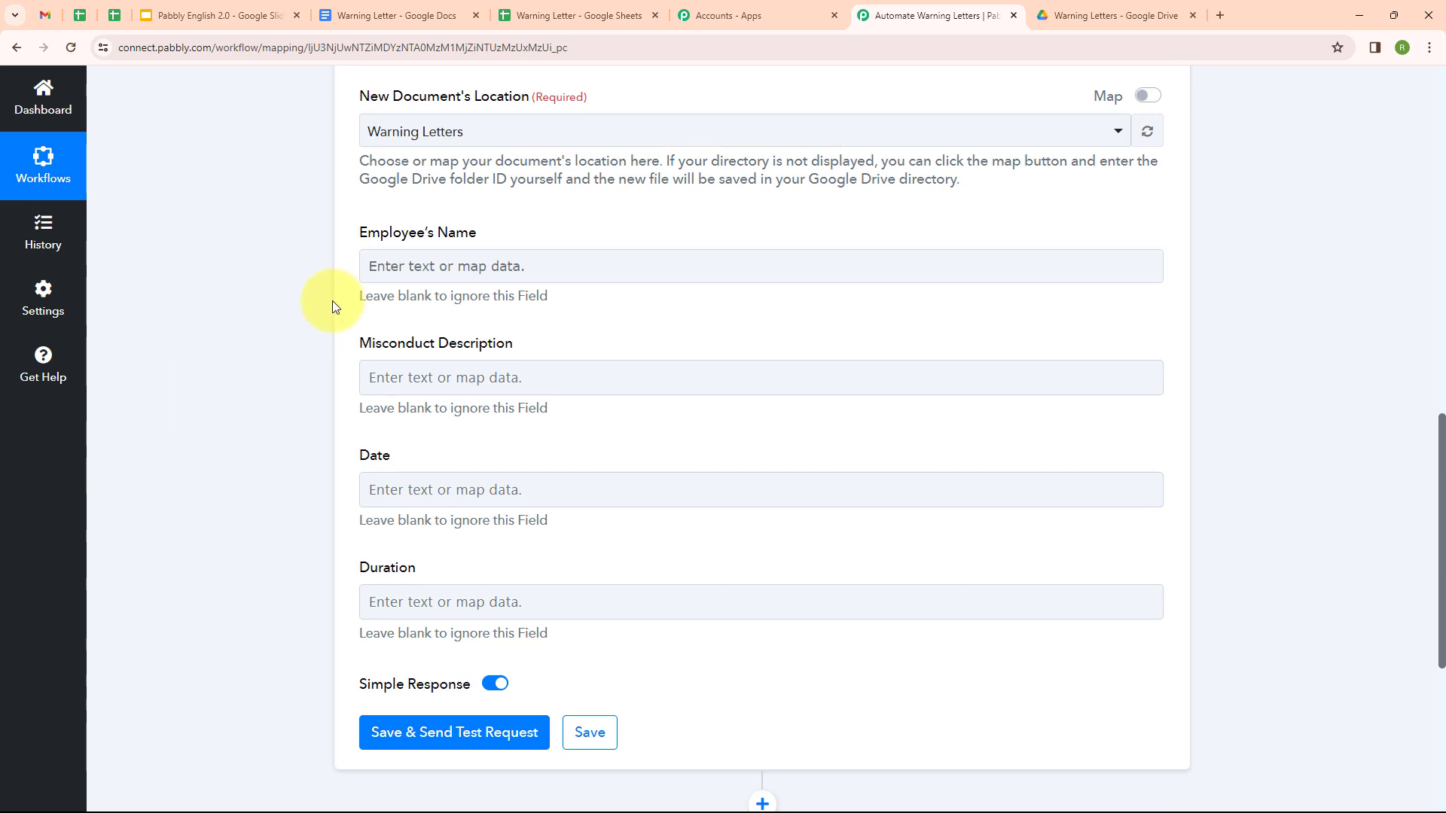
left_click(415, 257)
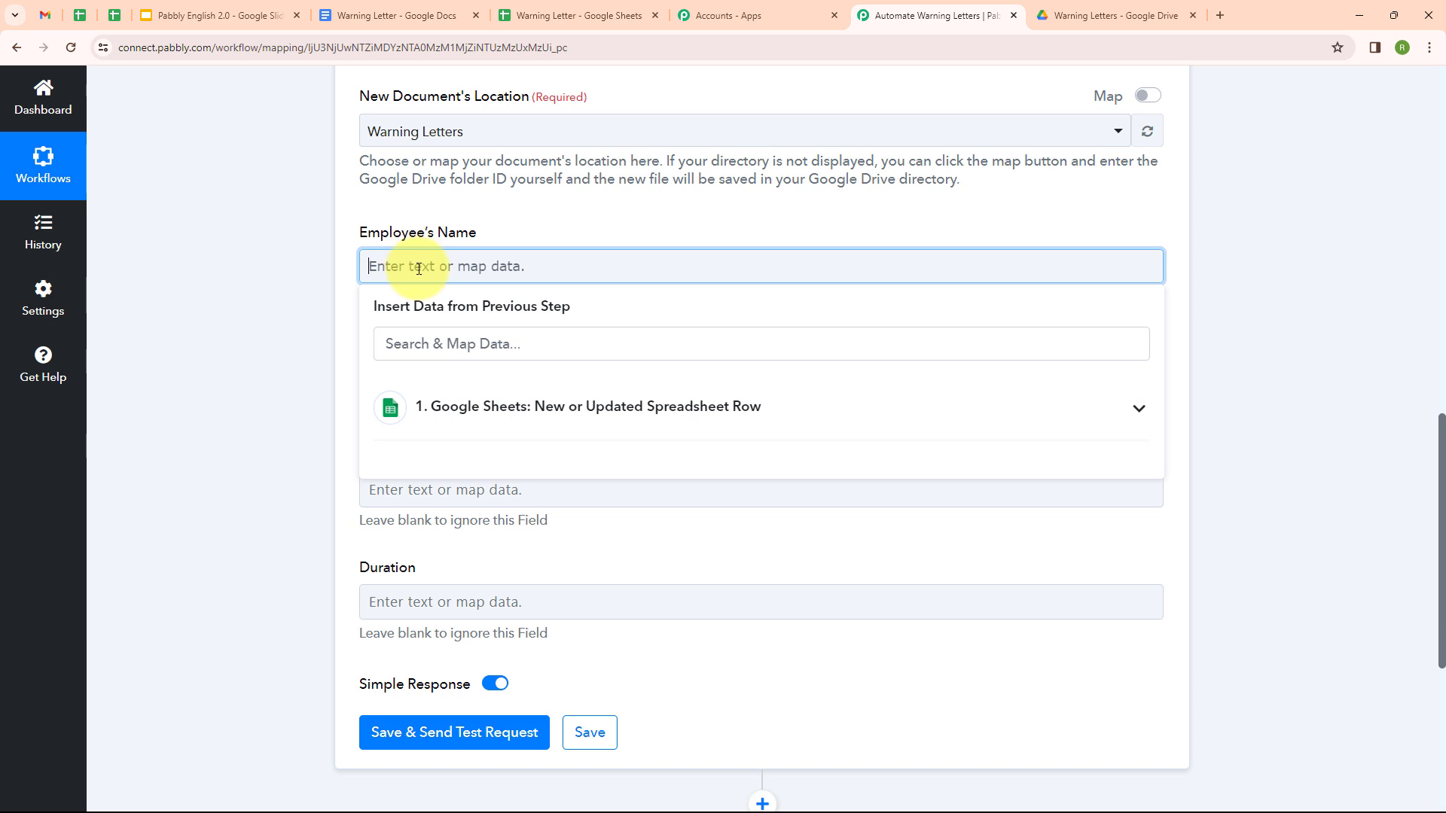
left_click(614, 416)
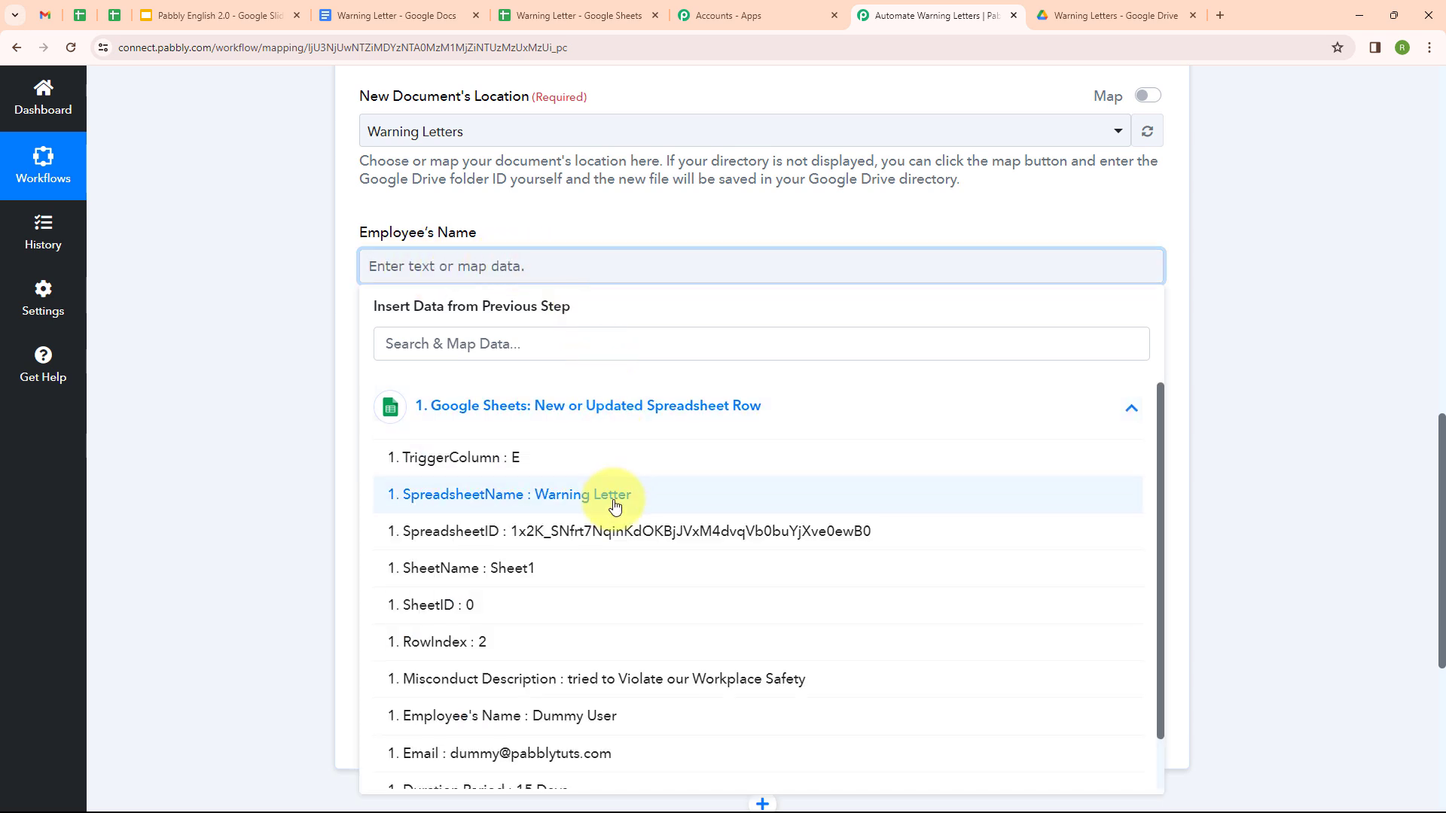
scroll(602, 510, "down", 1)
left_click(566, 562)
Step: Map the Misconduct Description field to the sheet row's Misconduct Description value
left_click(585, 376)
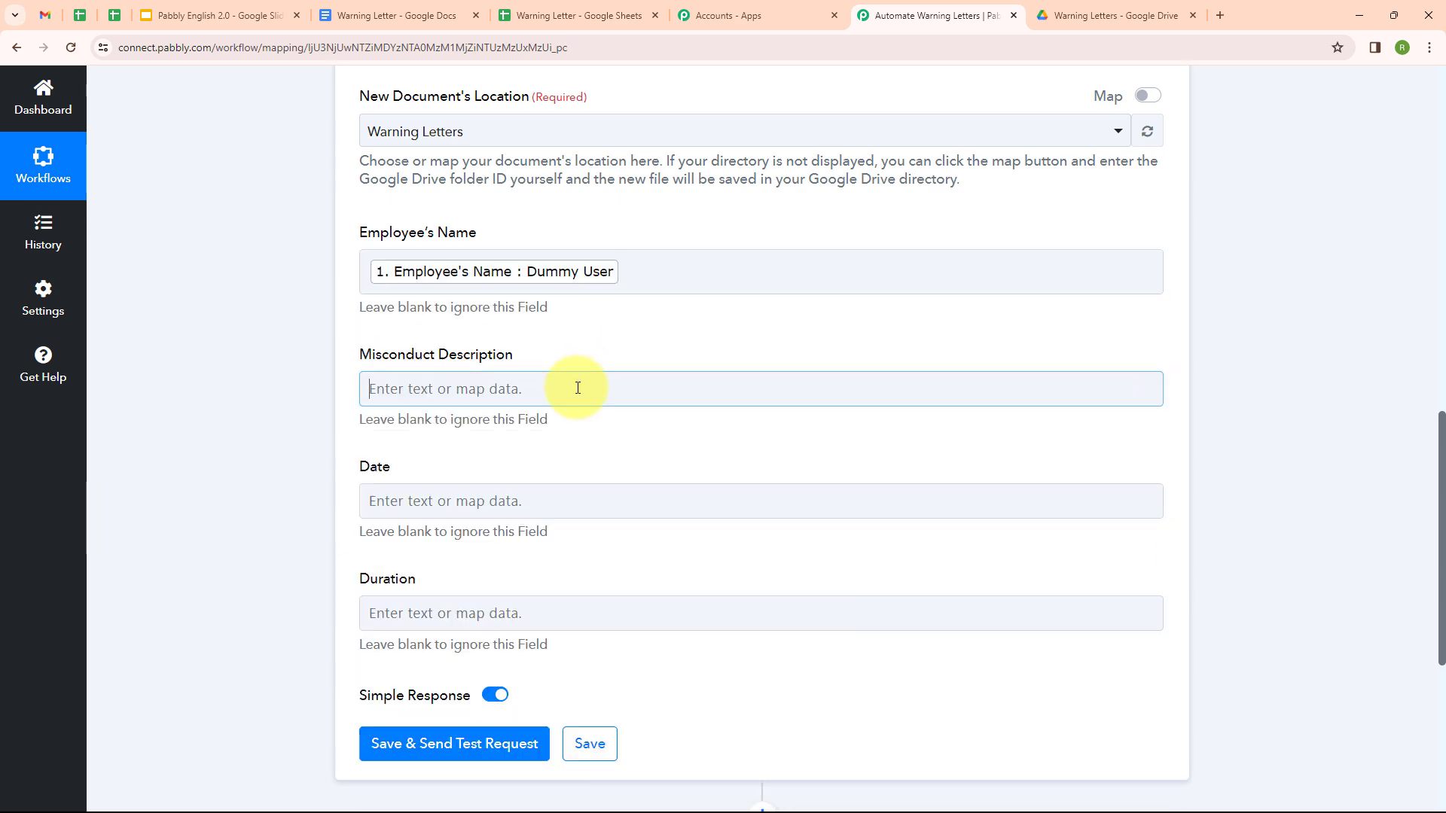
scroll(564, 440, "down", 1)
left_click(562, 467)
scroll(565, 490, "down", 1)
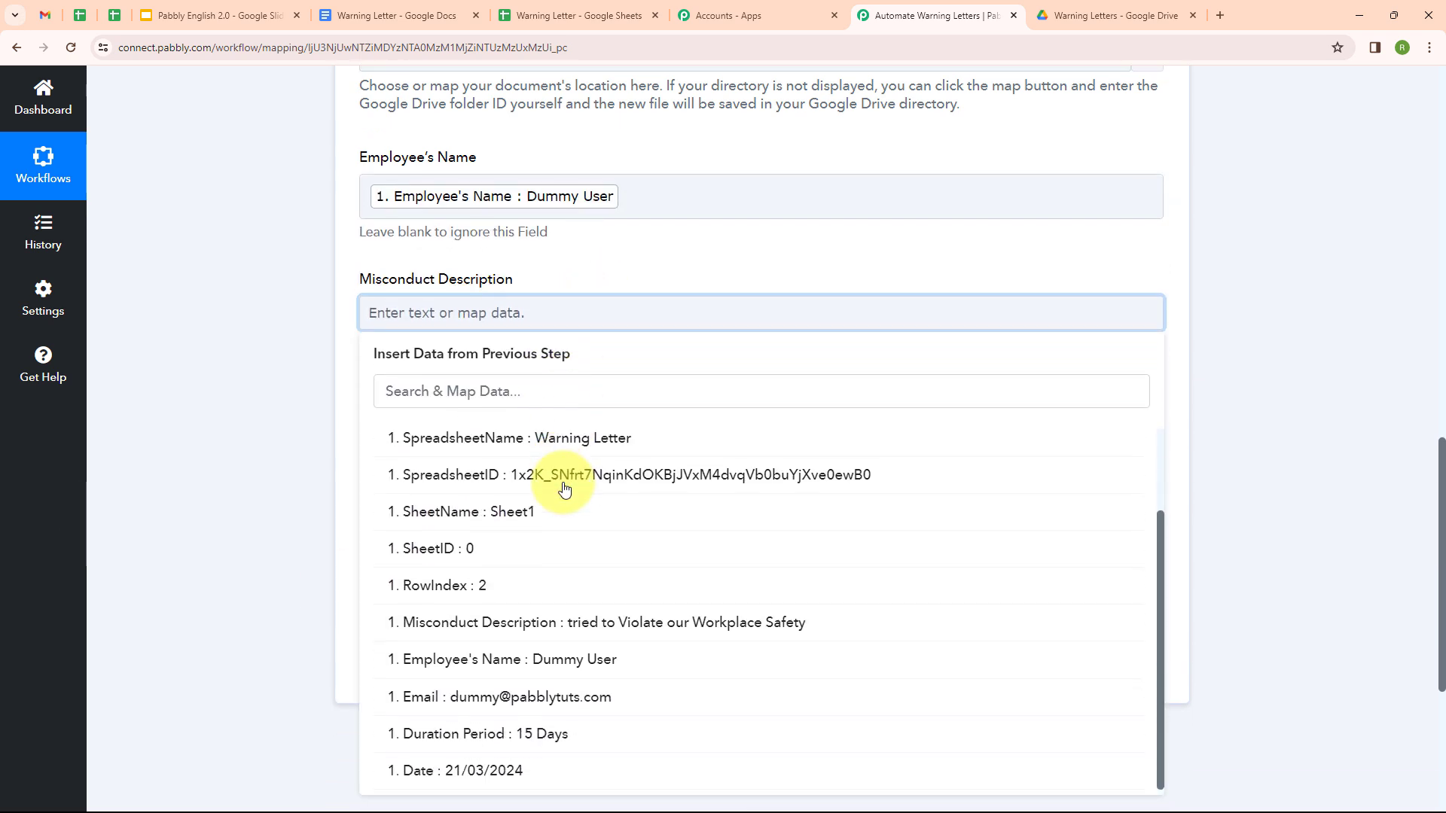
left_click(573, 611)
scroll(523, 436, "down", 1)
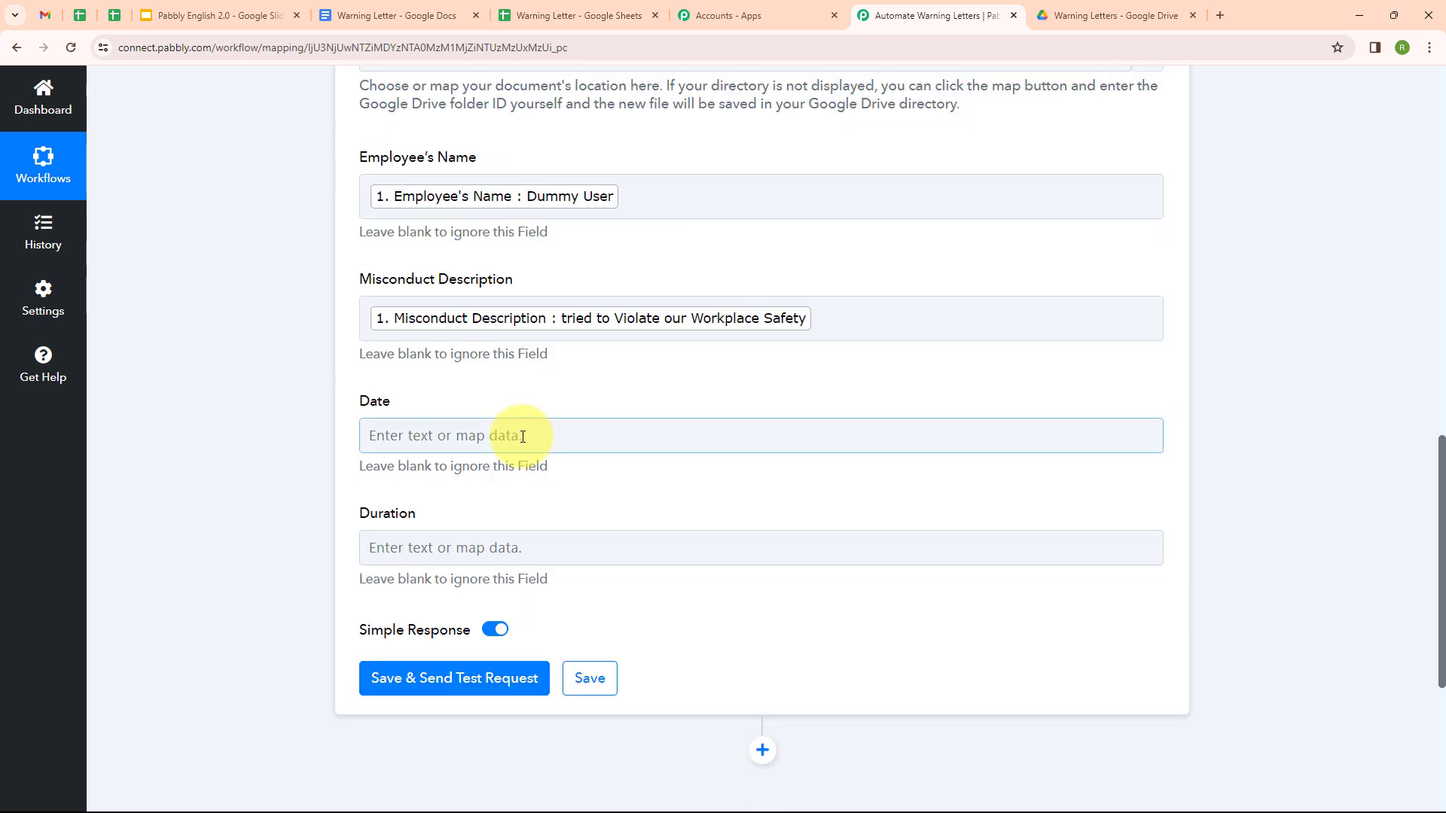
Step: Map the Date (21/03/2024) and Duration Period (15 Days) fields from the sheet row
left_click(527, 434)
left_click(581, 593)
scroll(576, 591, "down", 1)
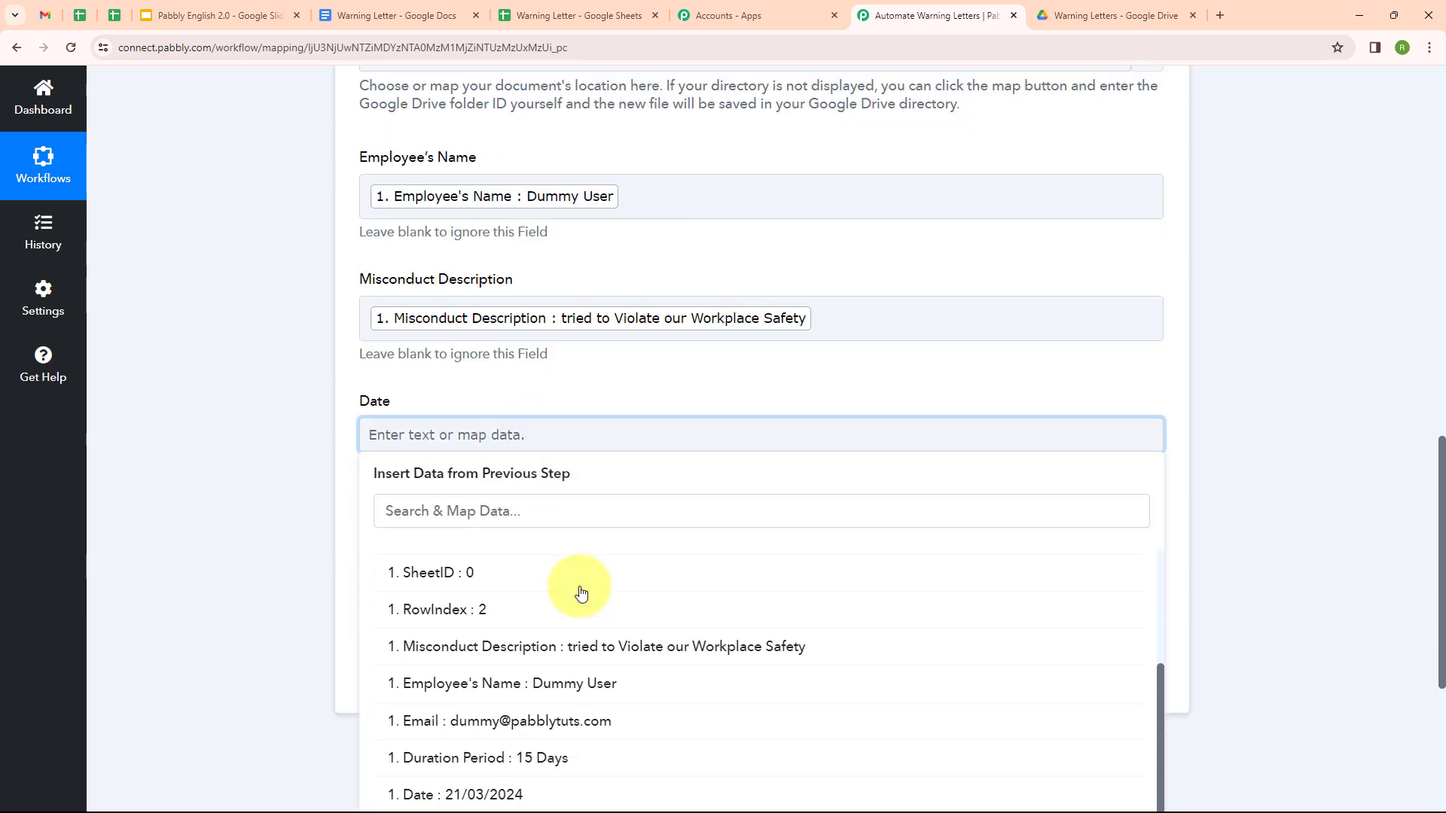
left_click(520, 796)
scroll(522, 449, "down", 2)
left_click(526, 420)
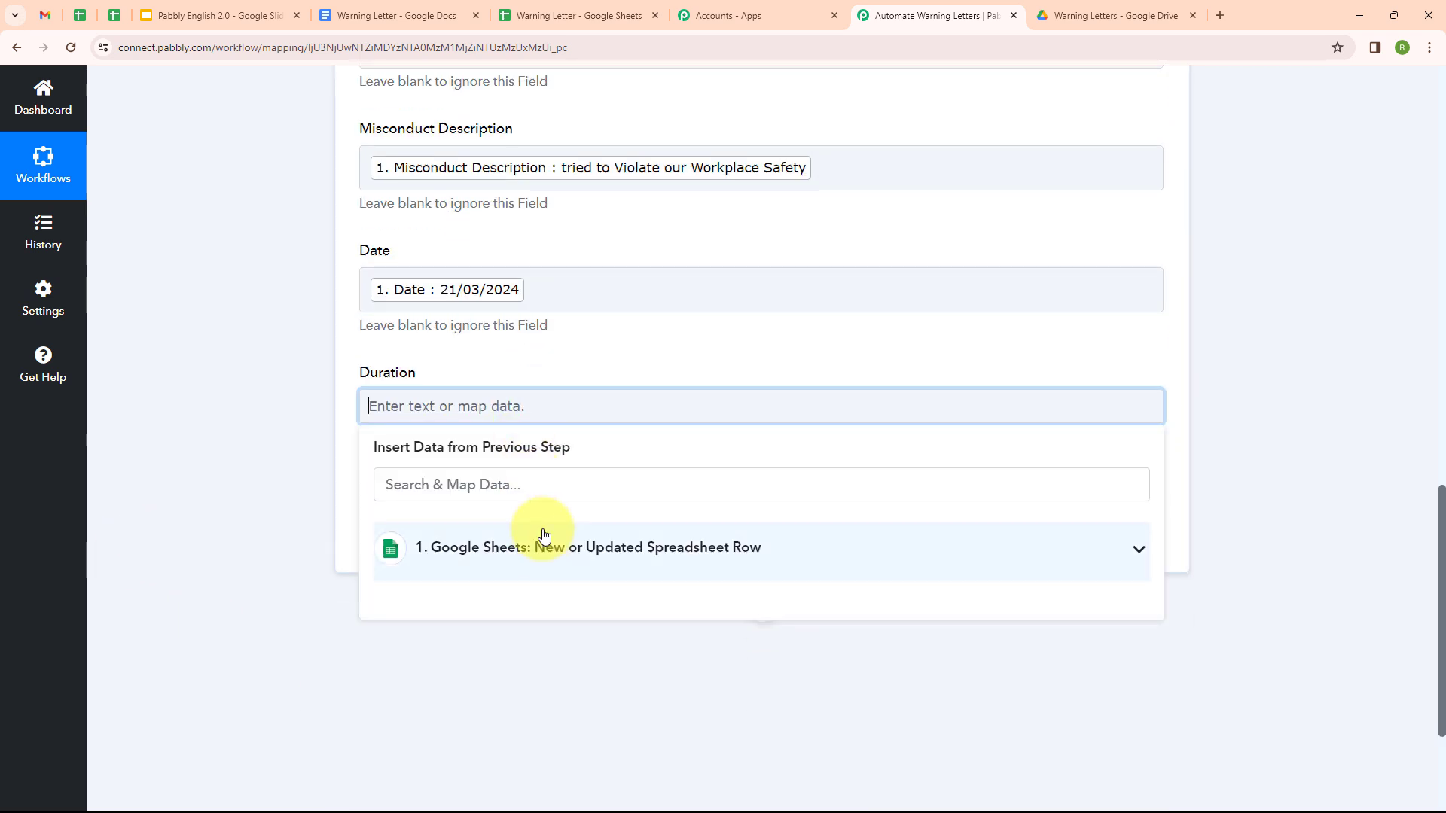
left_click(542, 539)
scroll(542, 539, "down", 2)
left_click(484, 658)
scroll(236, 478, "up", 2)
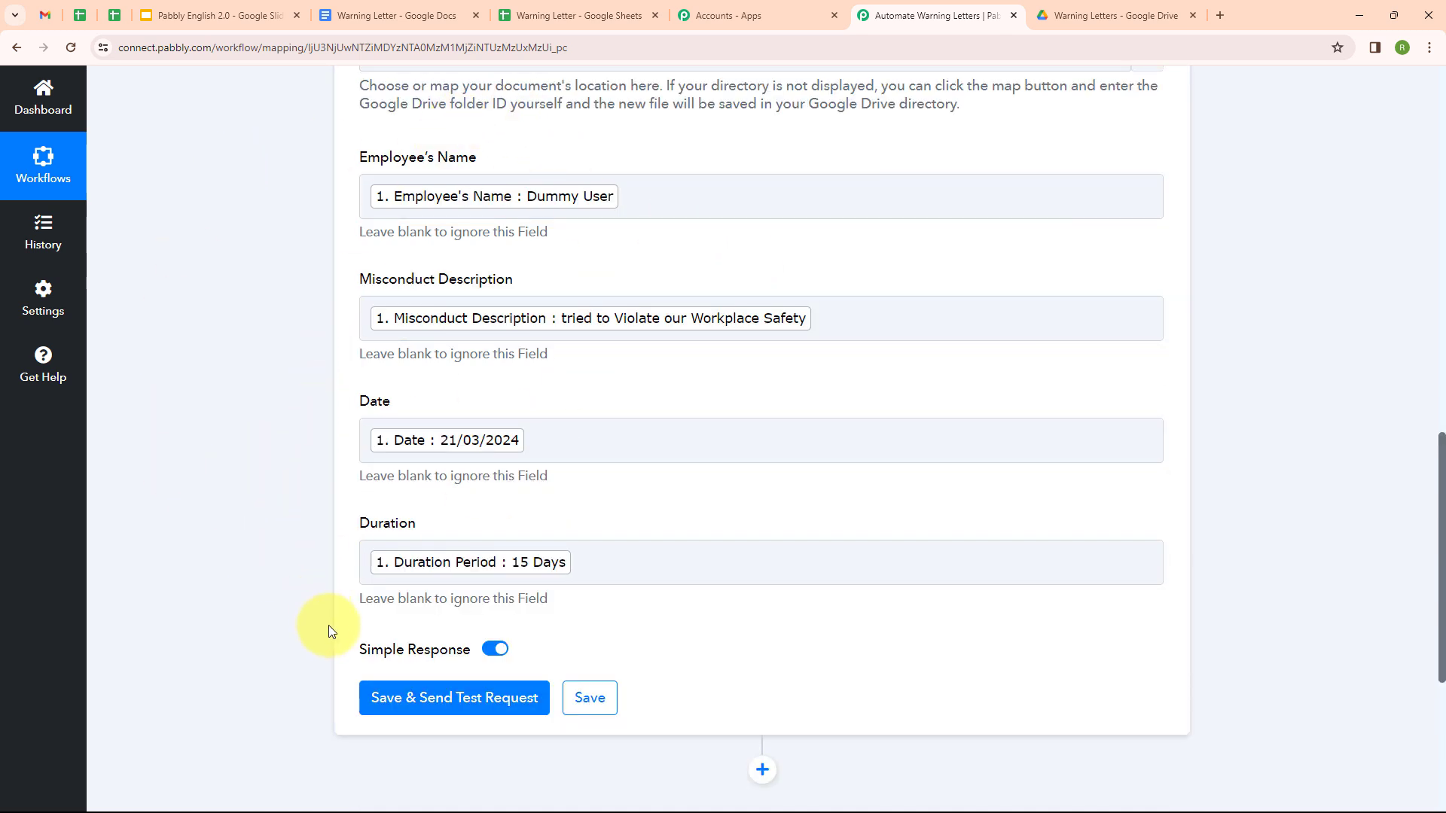
Step: Test the Docs step and open the generated letter from the Warning Letters Drive folder
left_click(433, 708)
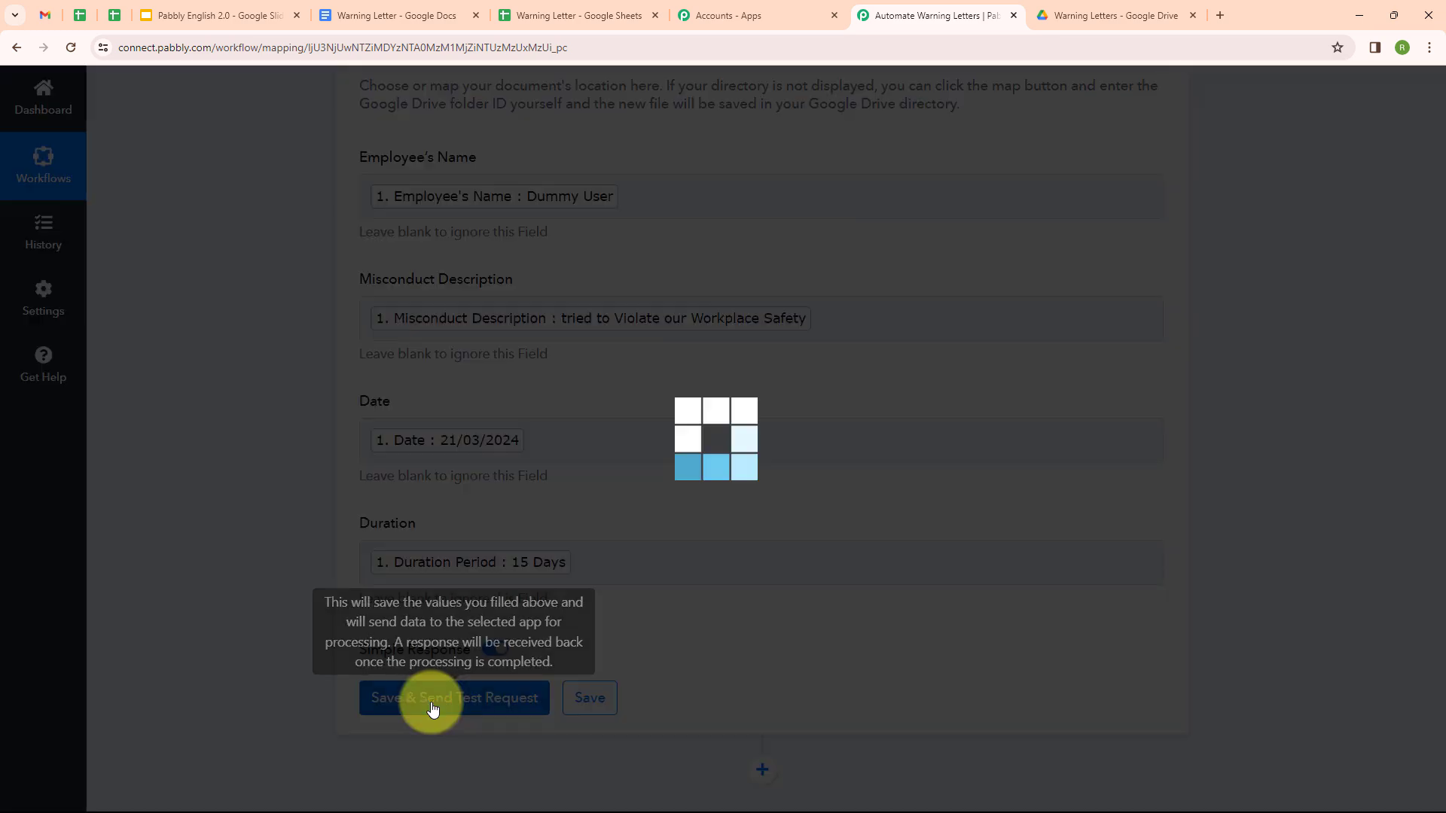
scroll(775, 657, "down", 7)
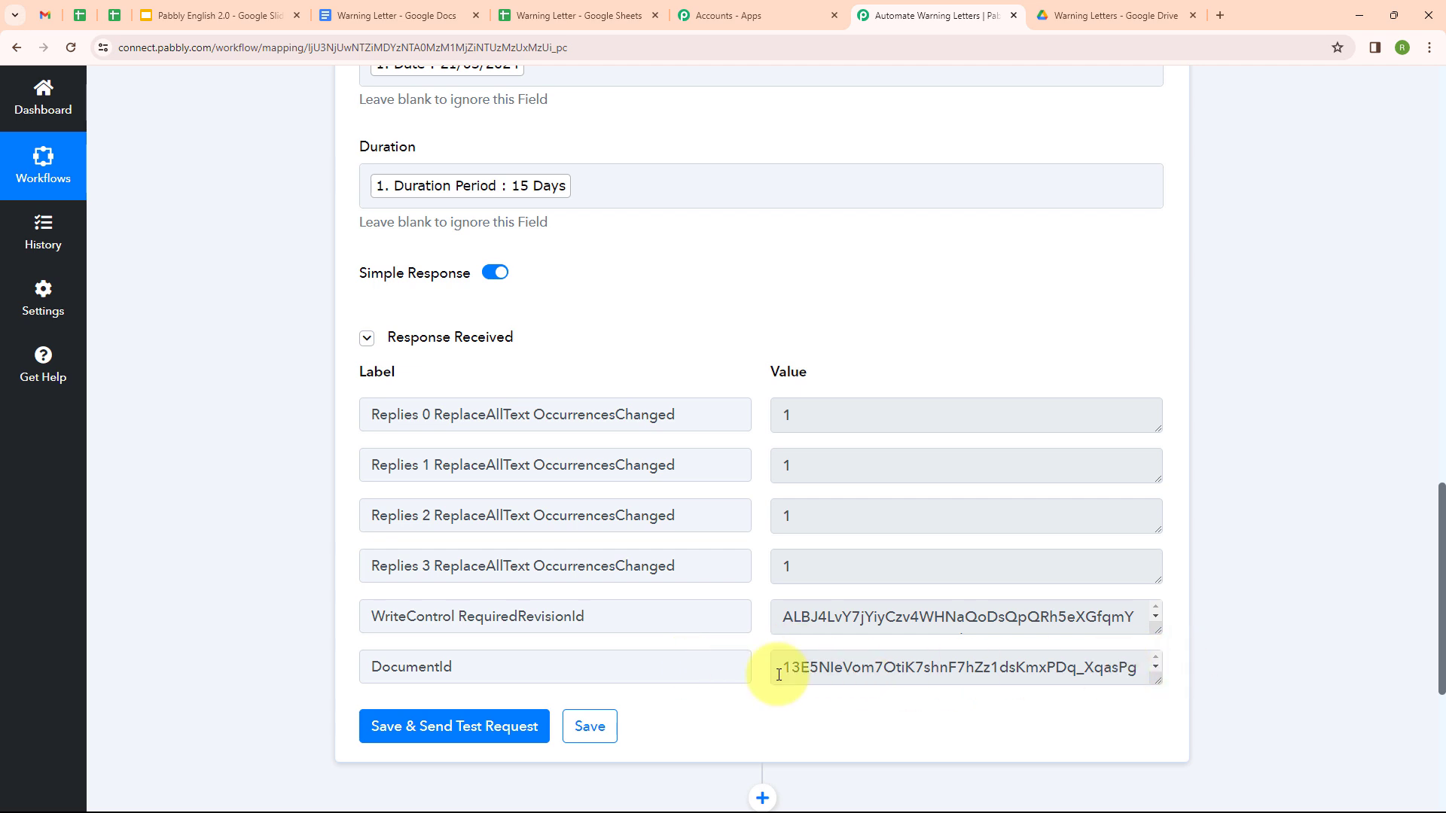
left_click(1071, 6)
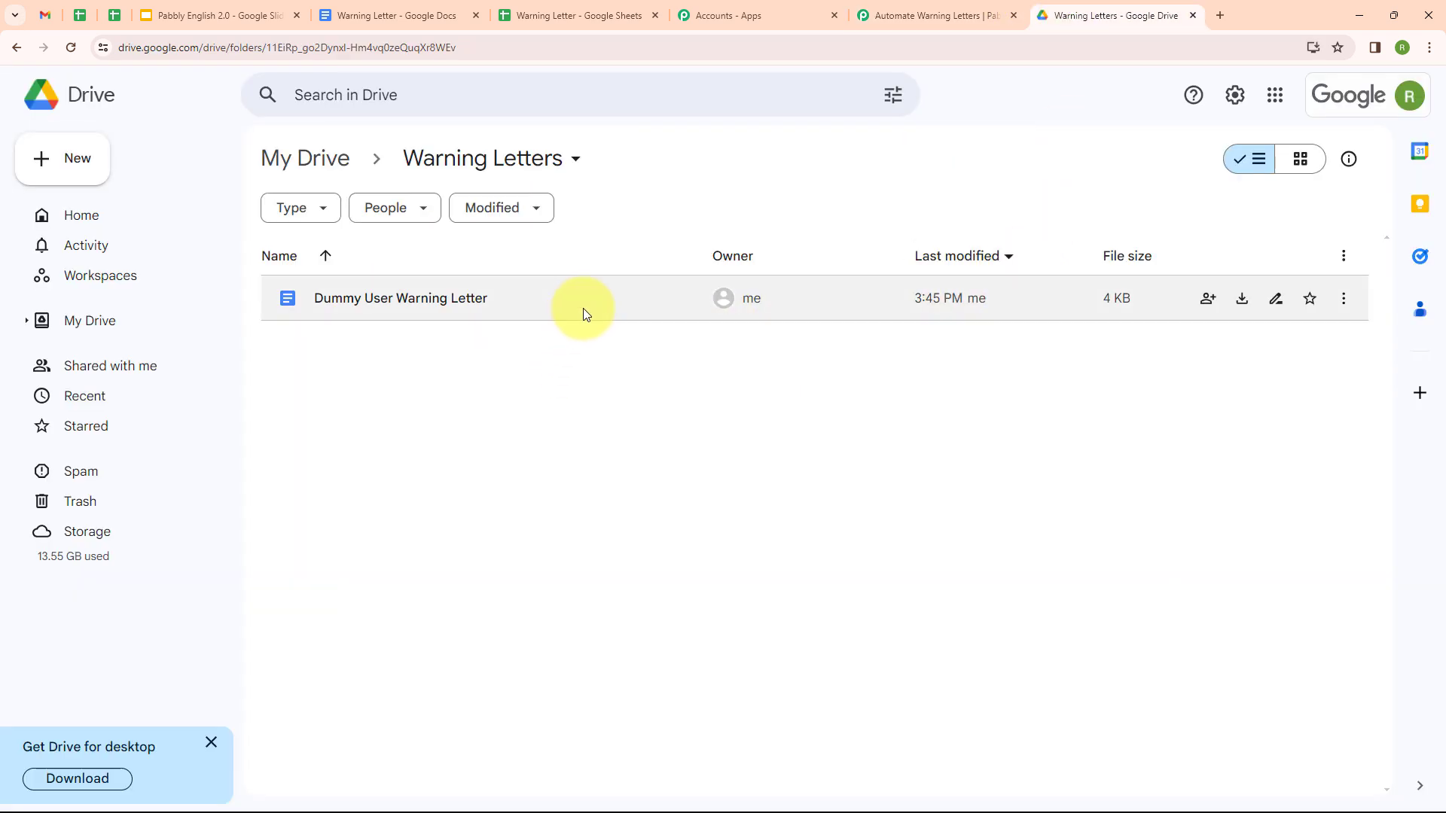
double_click(566, 298)
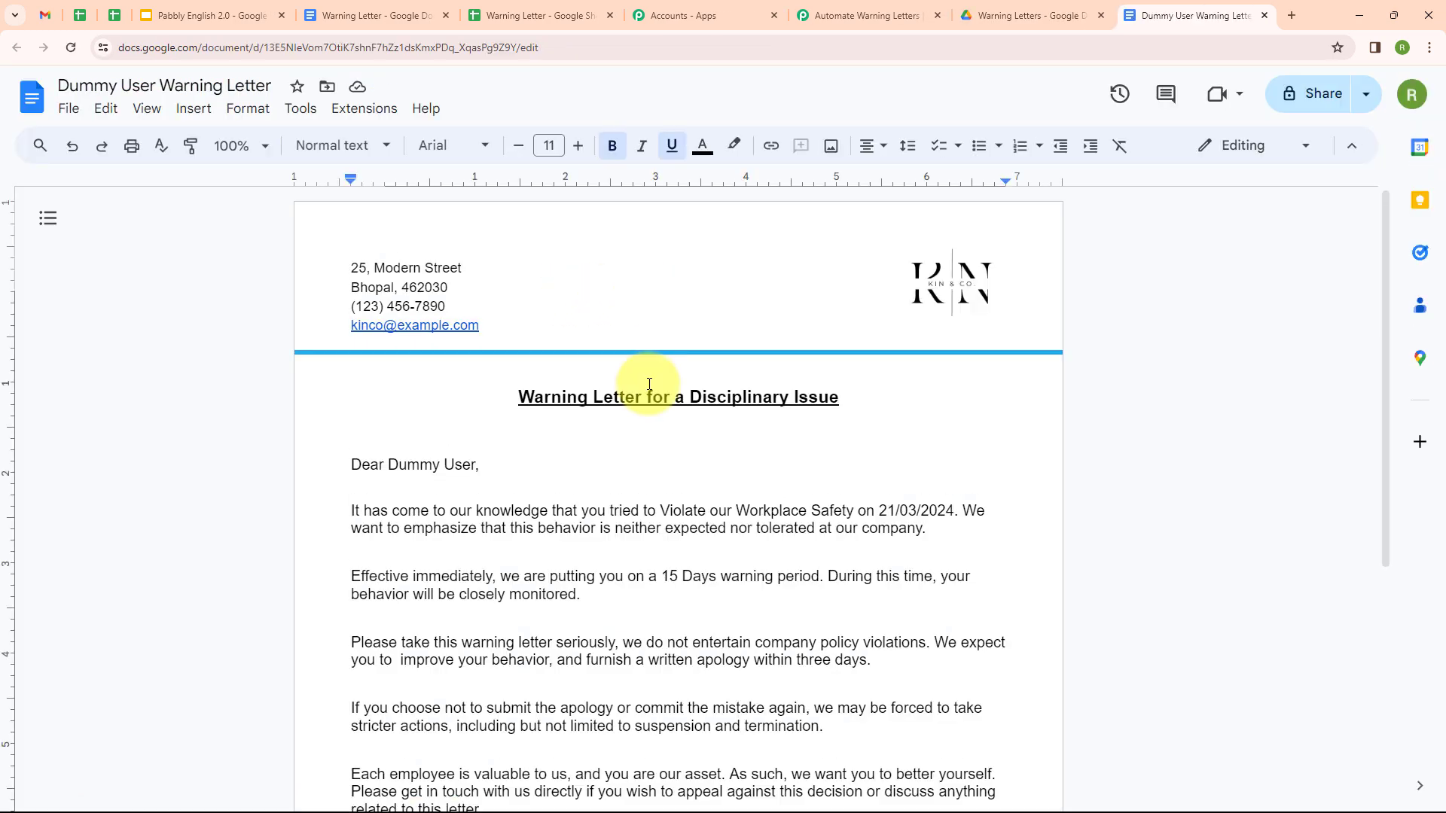
Step: Scroll through the generated letter to verify its filled values, then go back to the Automate Warning Letters workflow
scroll(648, 382, "down", 2)
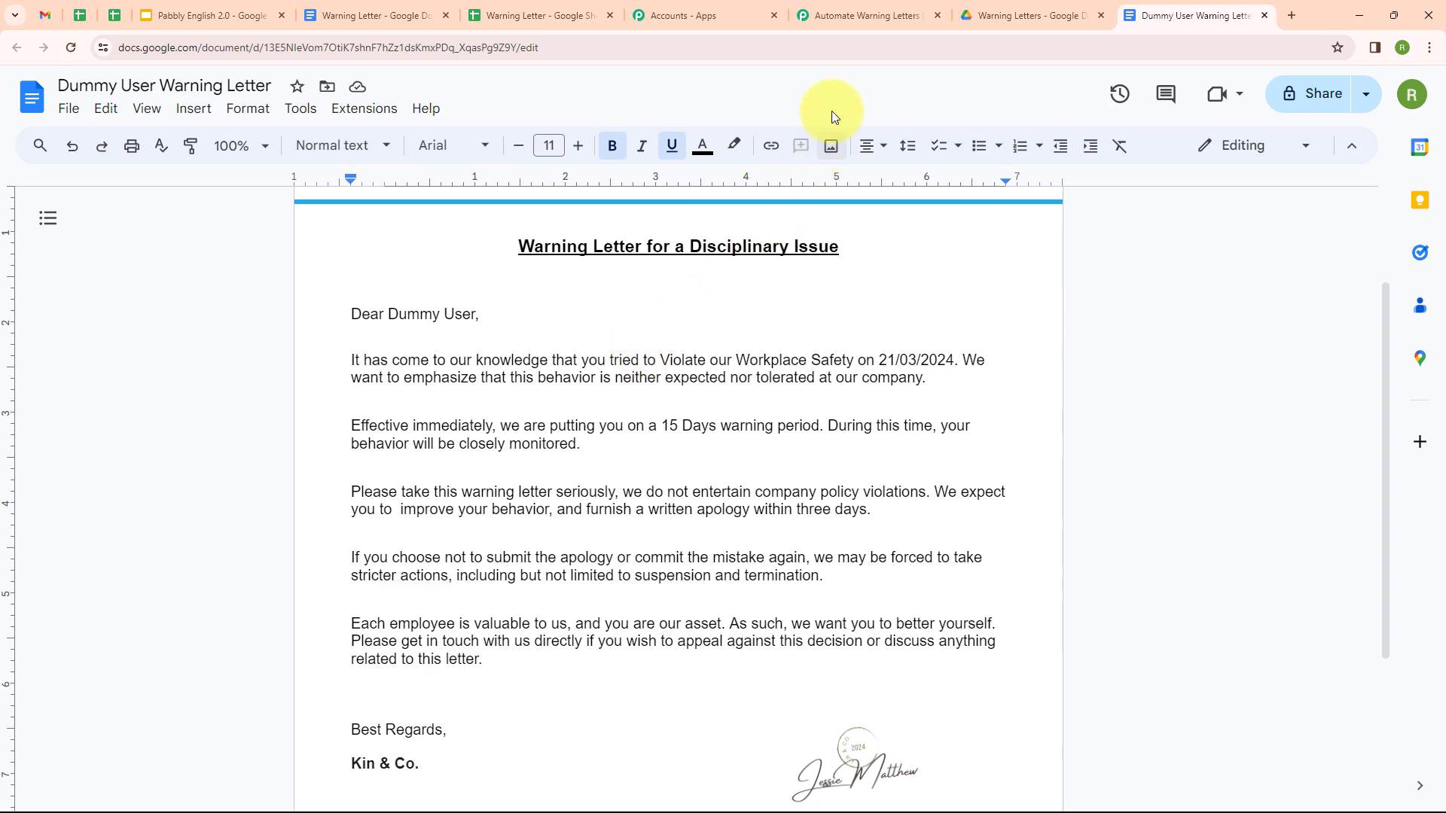
left_click(837, 11)
Step: Add a Google Drive step below the Docs step using the 'Share a File With Anyone' action
scroll(871, 190, "up", 9)
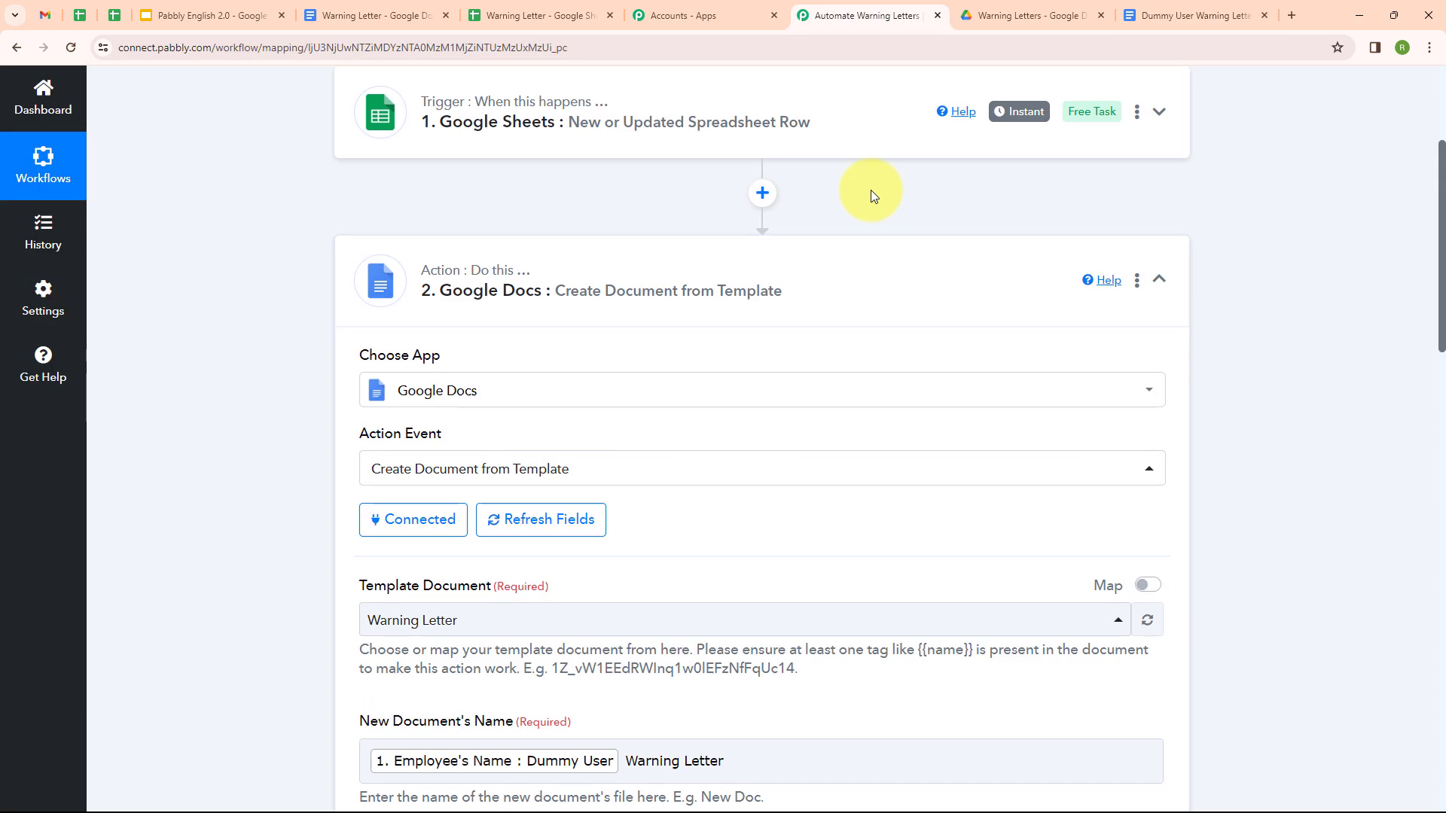
left_click(1158, 541)
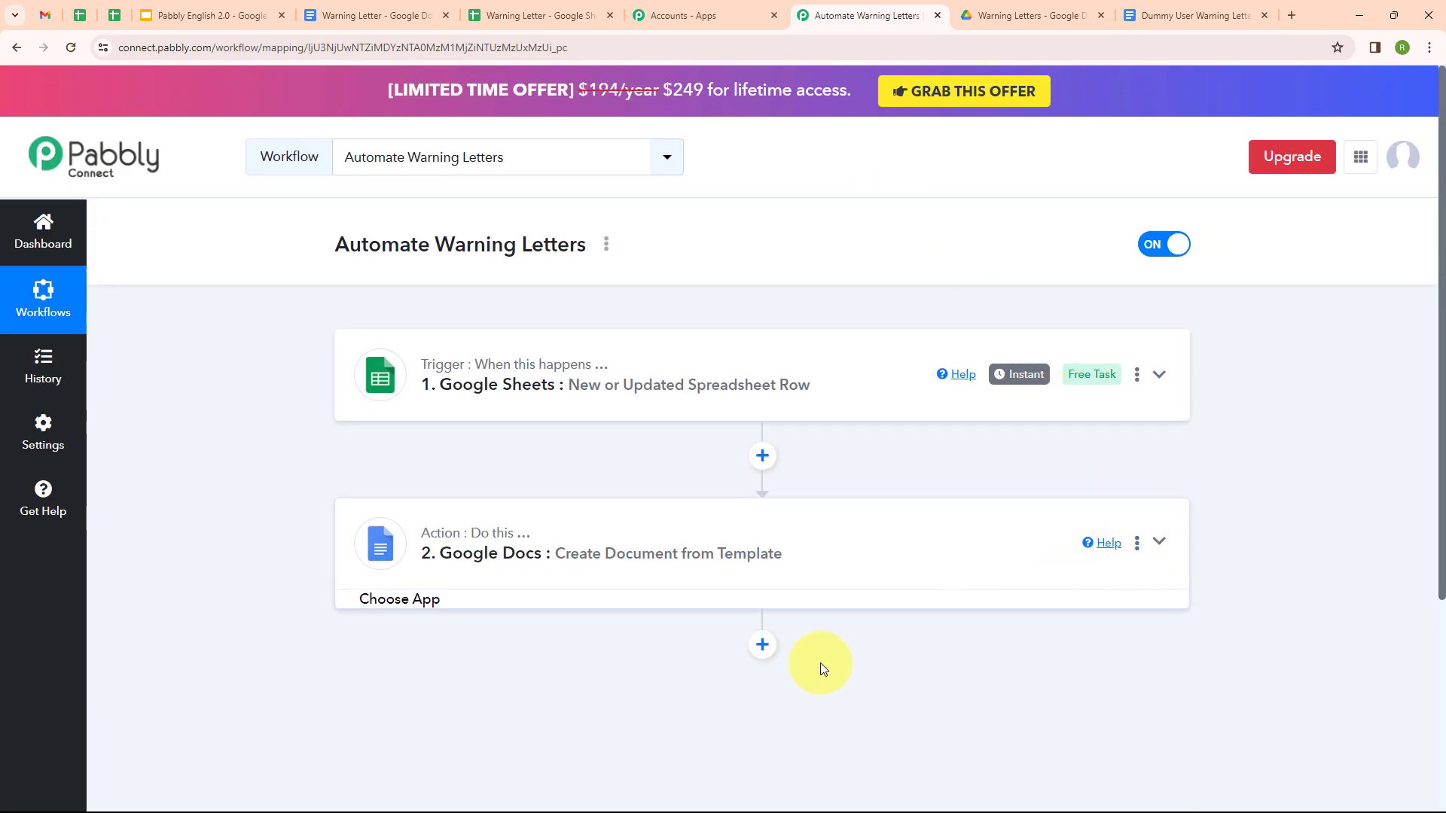
left_click(762, 644)
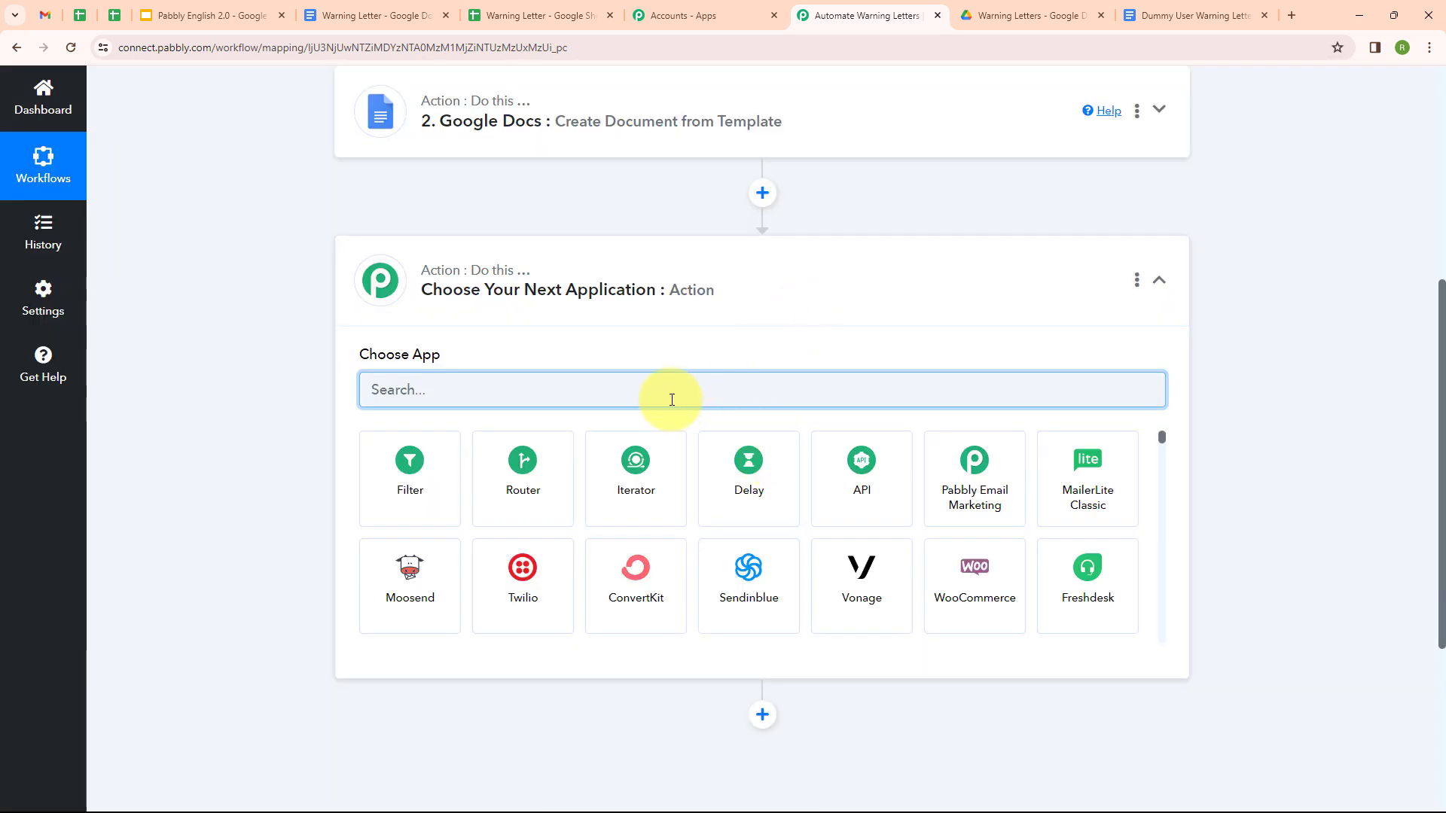
type("Googl")
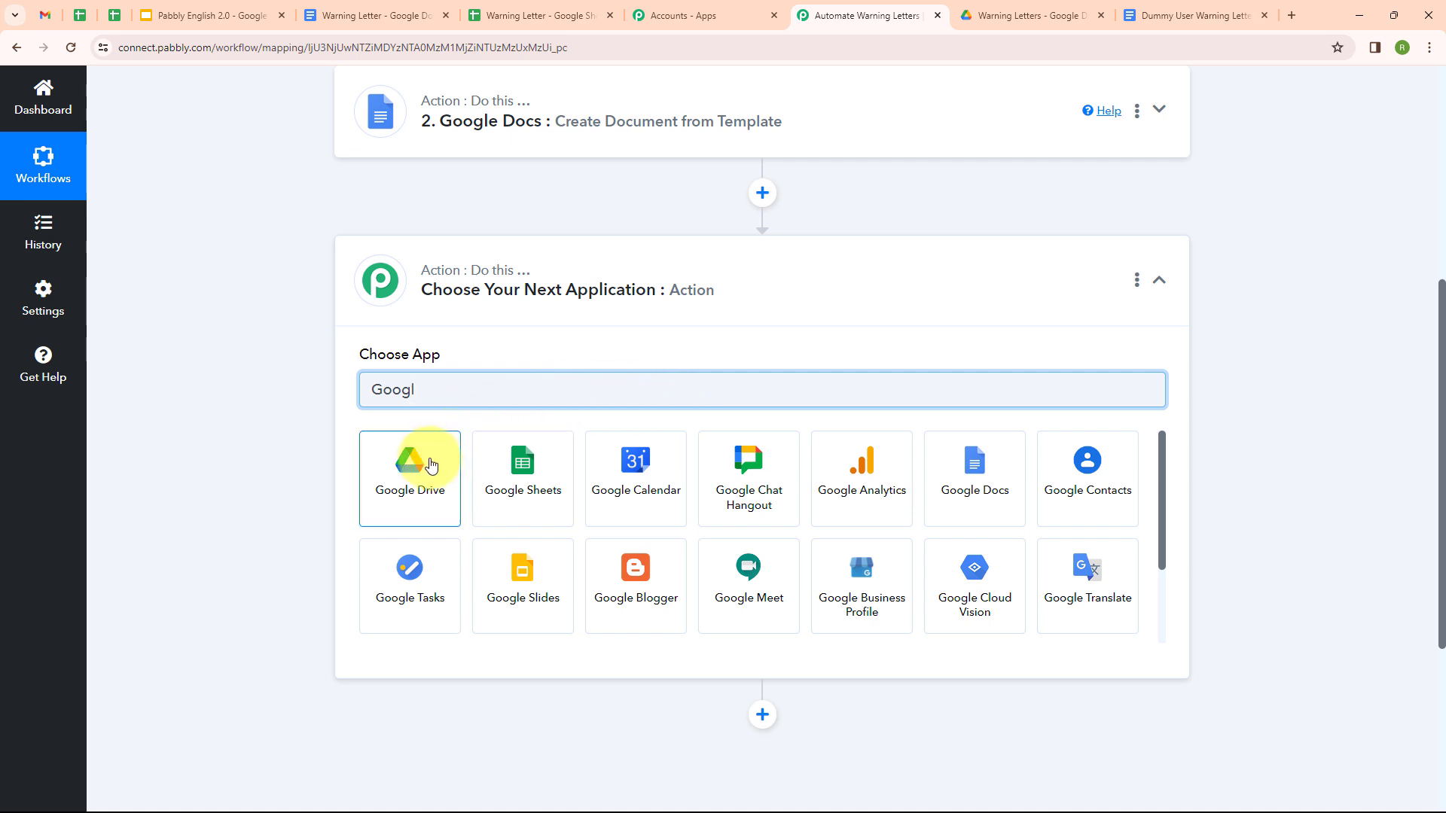
left_click(431, 465)
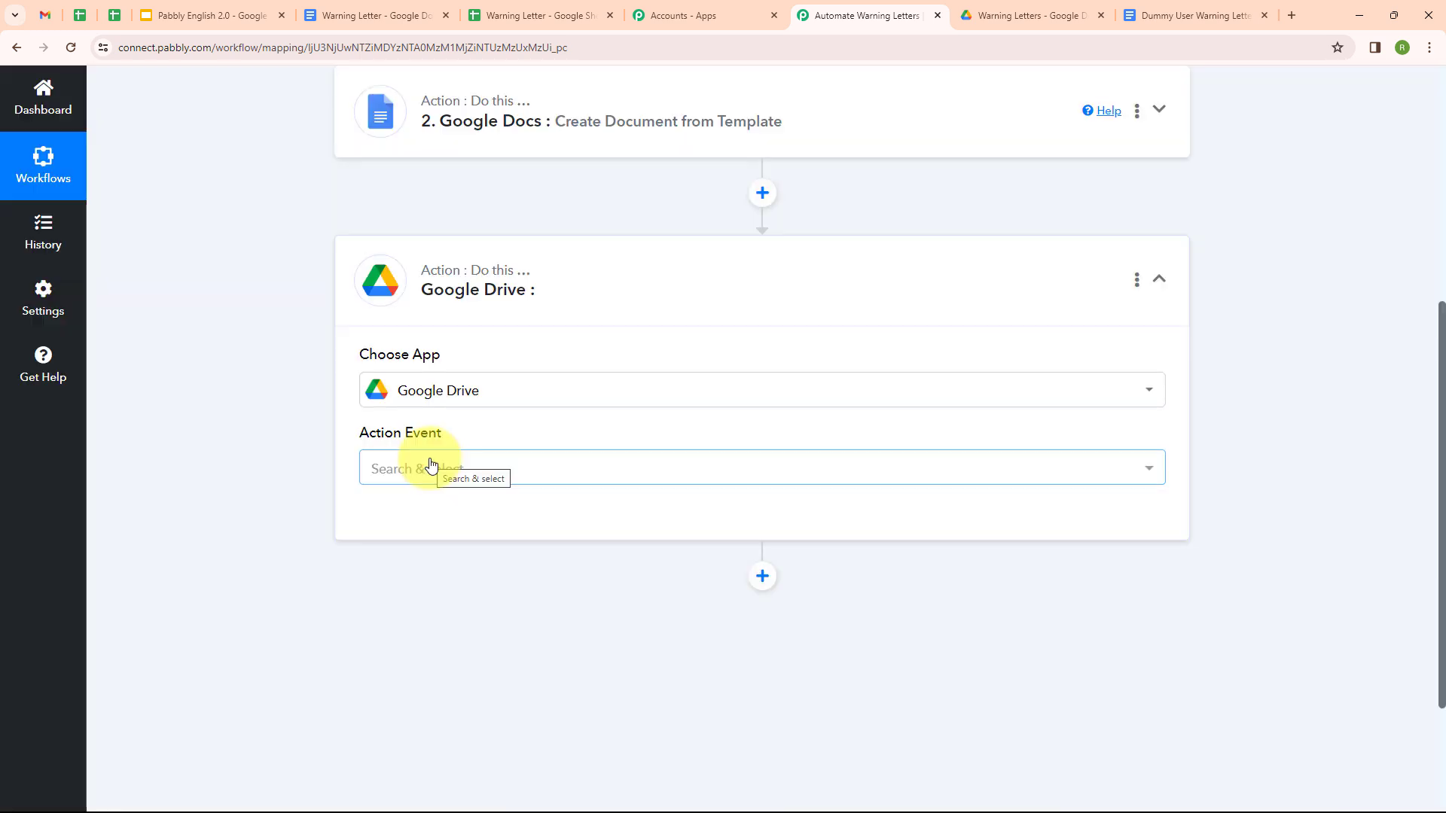
left_click(471, 488)
scroll(532, 291, "down", 3)
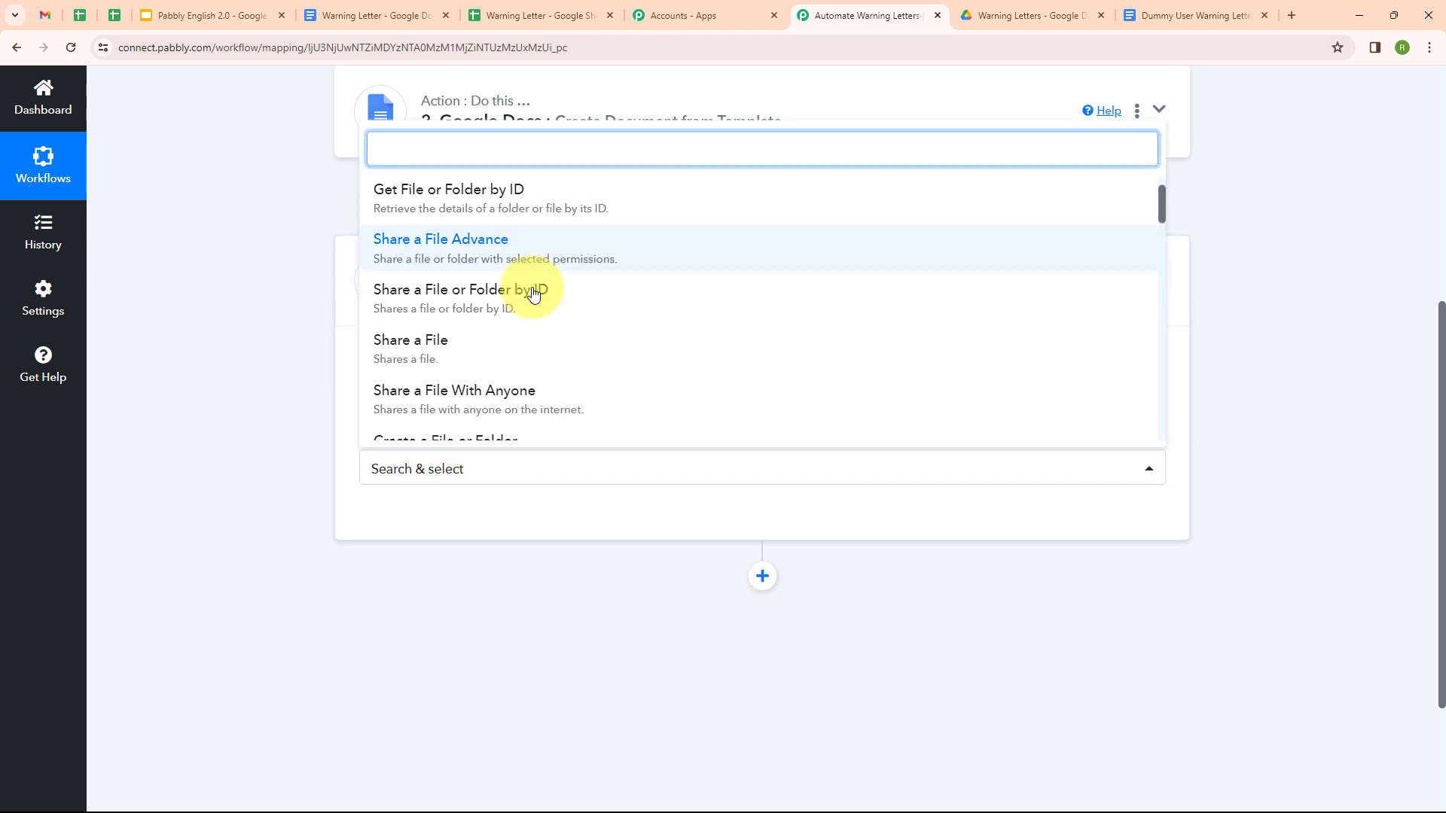
left_click(539, 219)
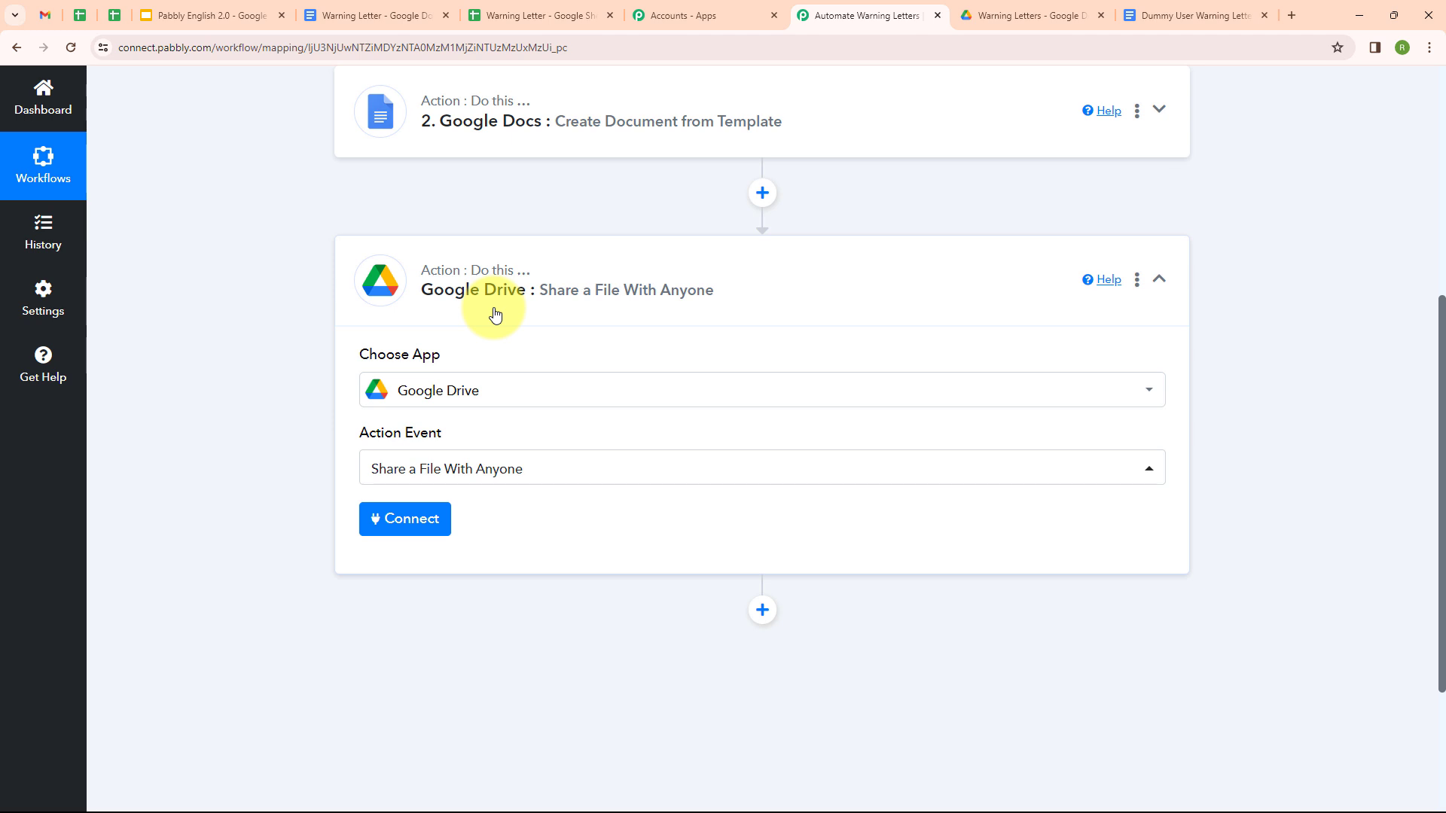
left_click(412, 518)
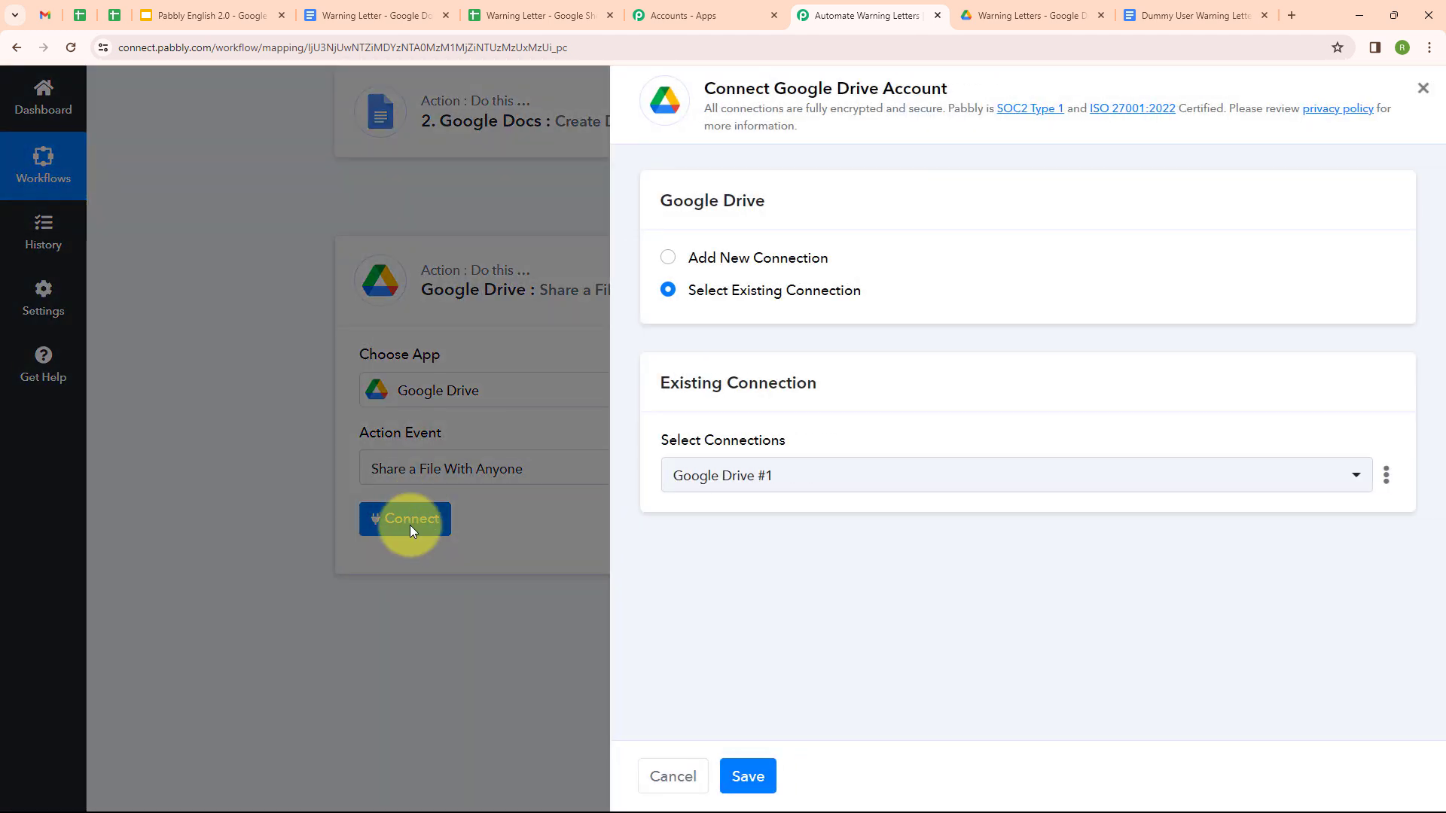
Step: Add a new Google Drive connection by signing in with the Google account and allowing access
left_click(667, 259)
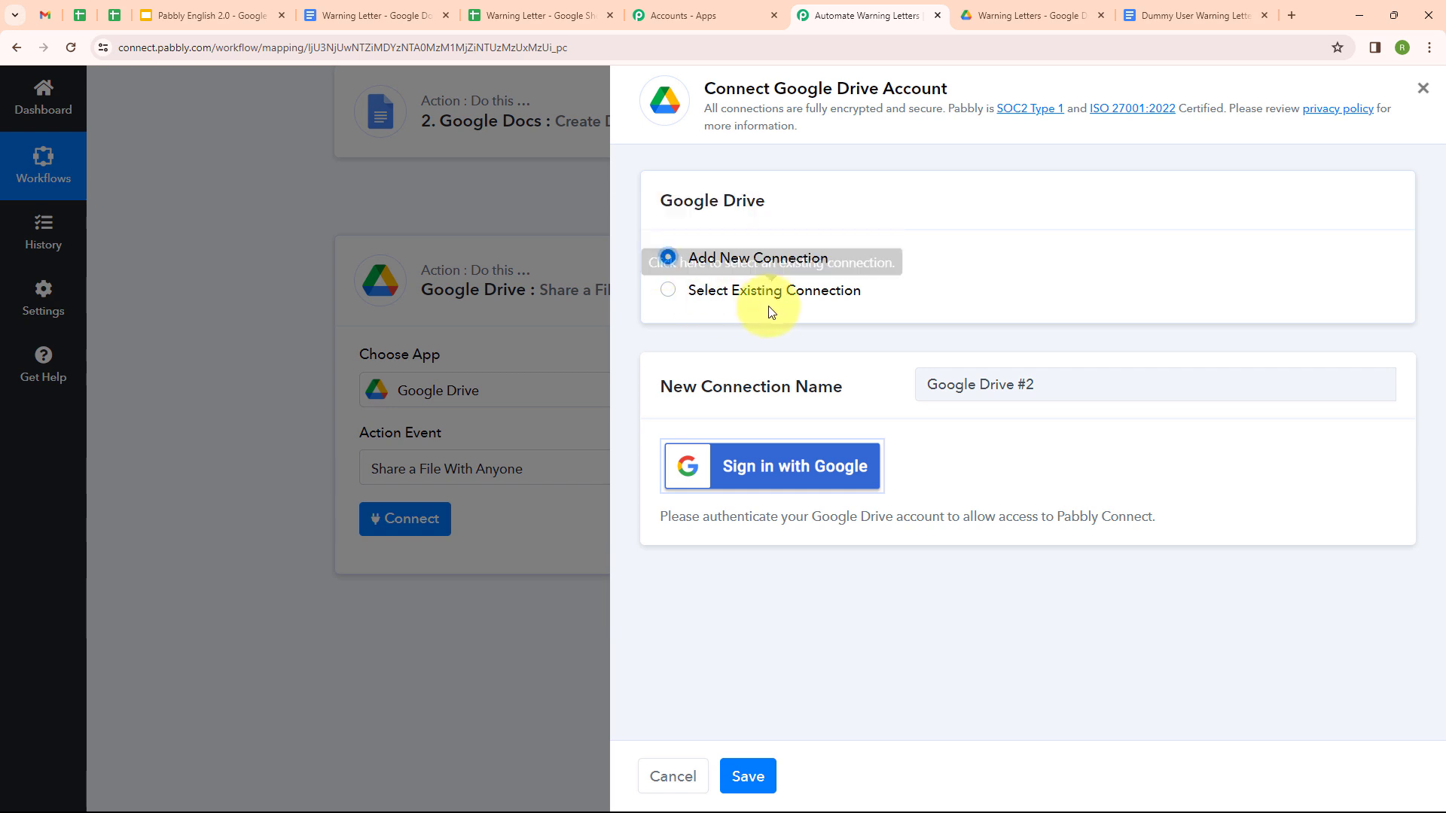
left_click(777, 471)
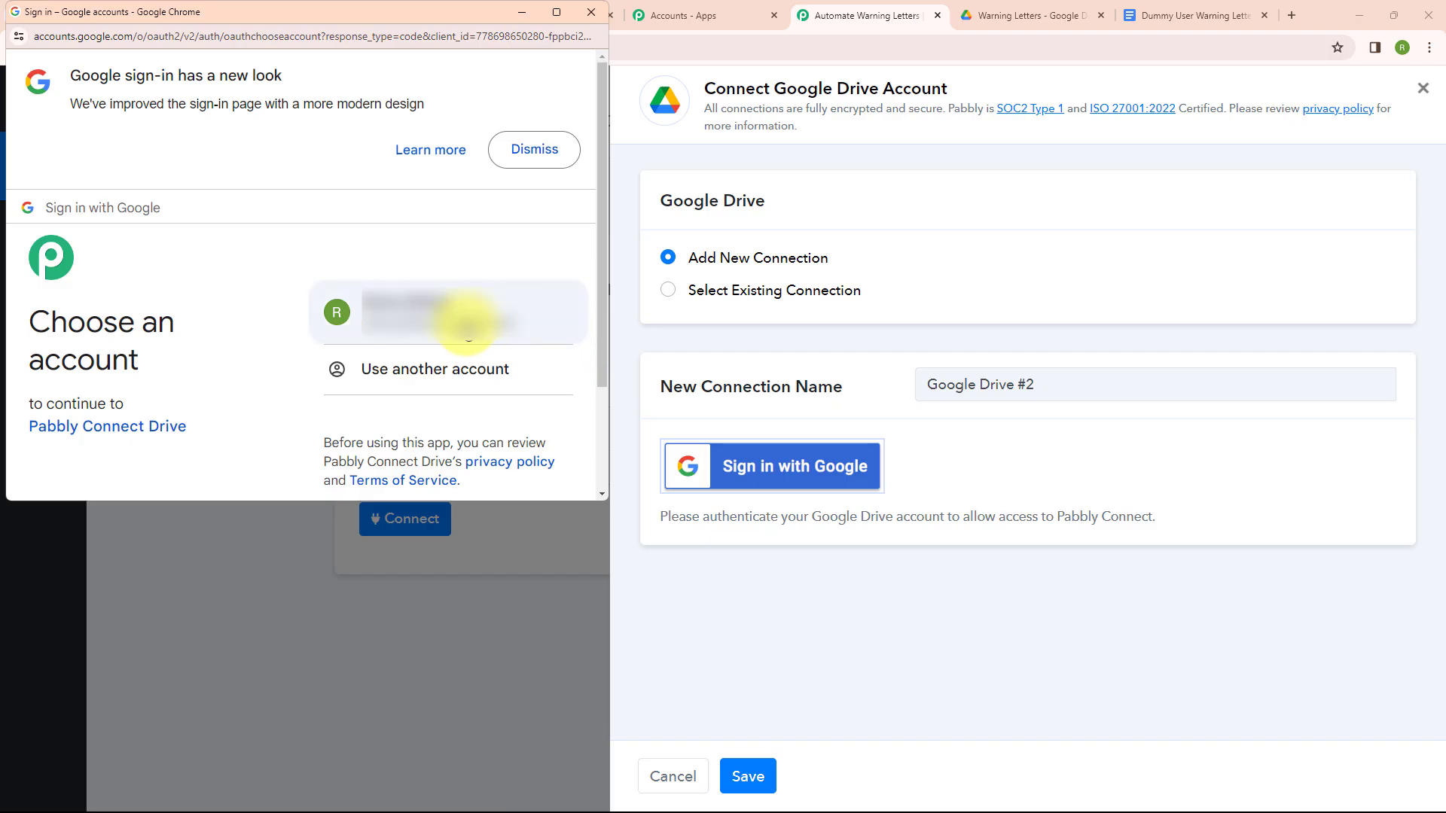
left_click(468, 326)
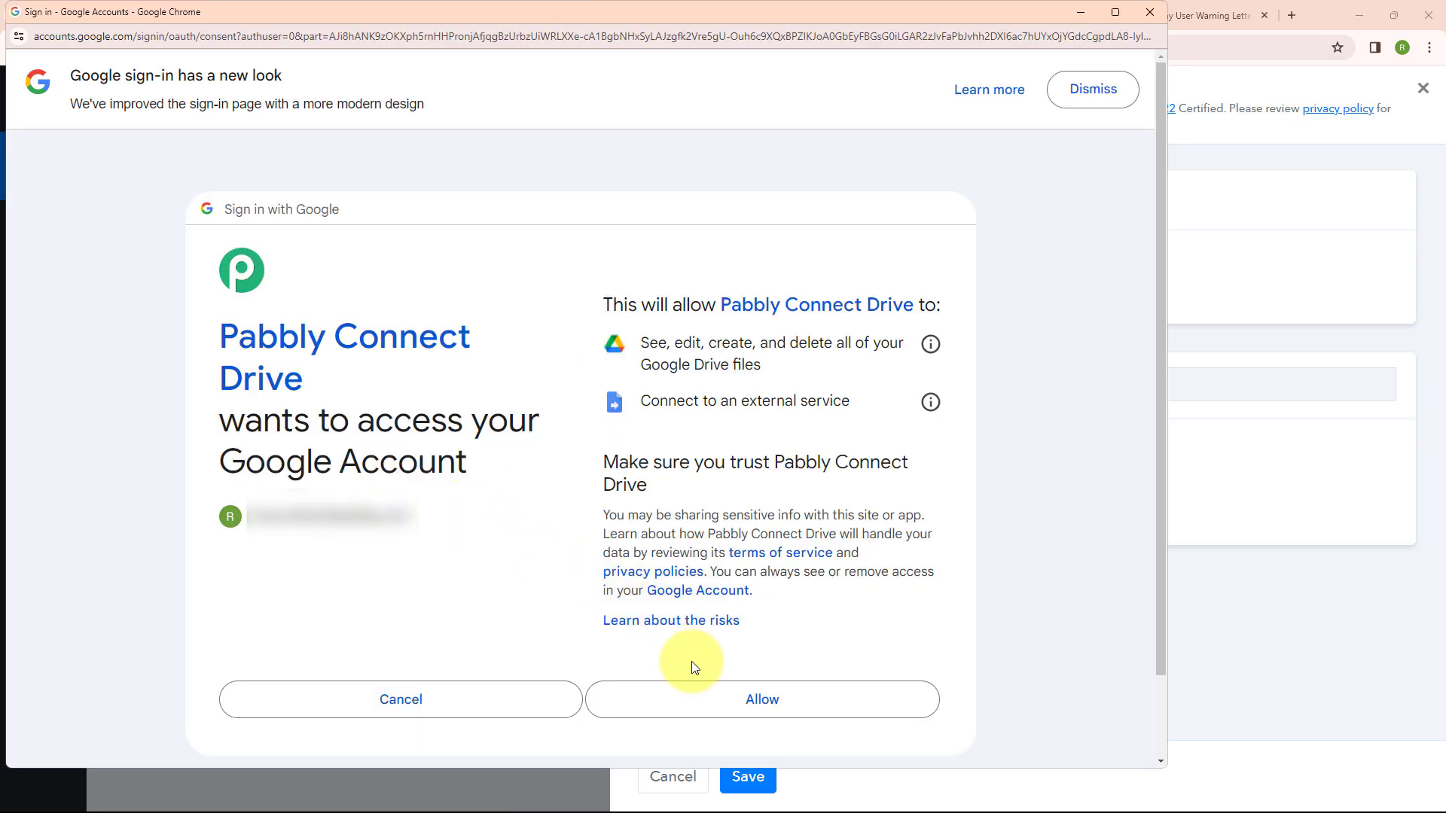
left_click(735, 694)
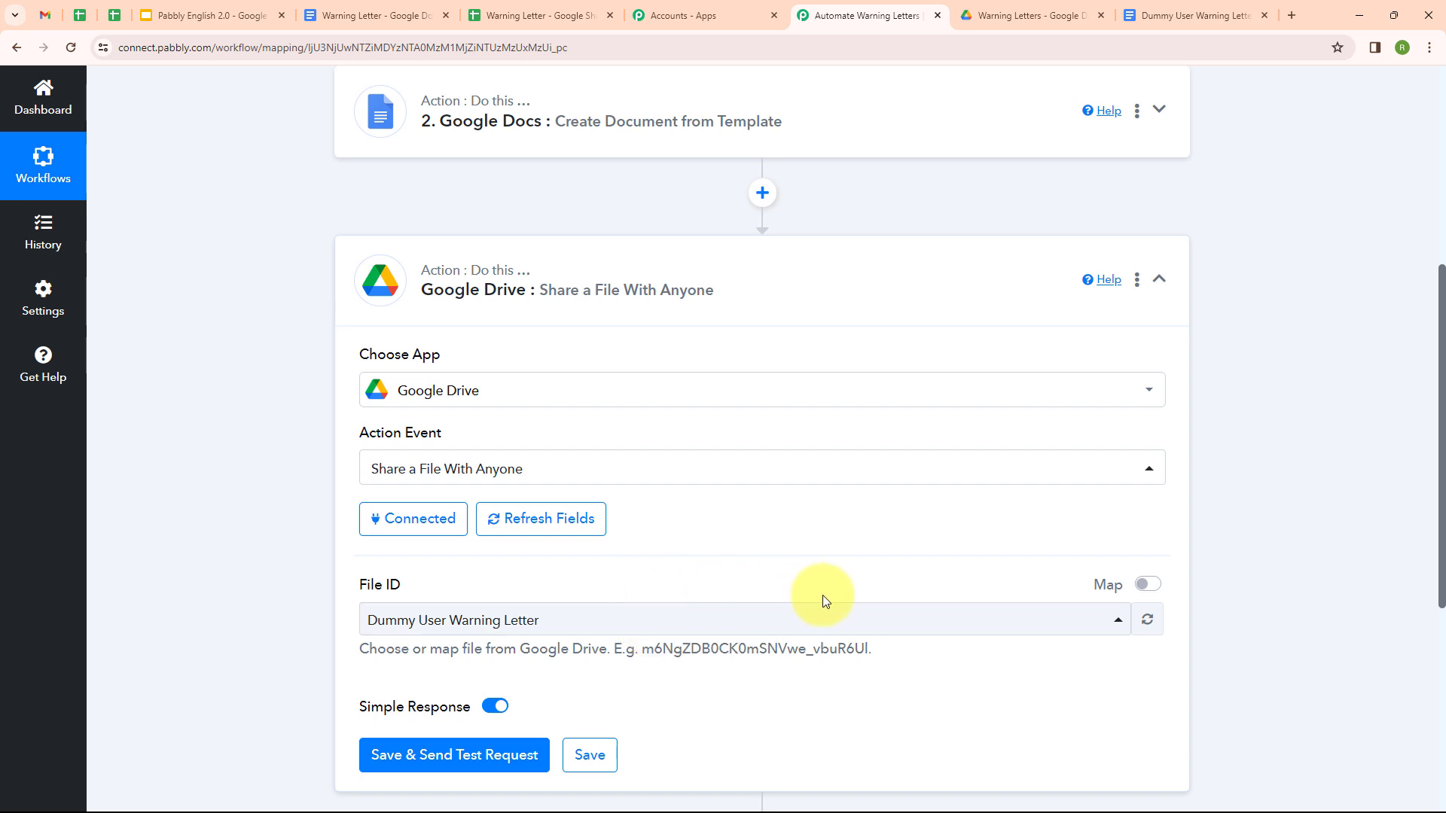
Step: Replace the raw File ID with the Google Docs step's mapped DocumentId
left_click(1148, 585)
left_click_drag(744, 620, 304, 643)
key("BackSpace")
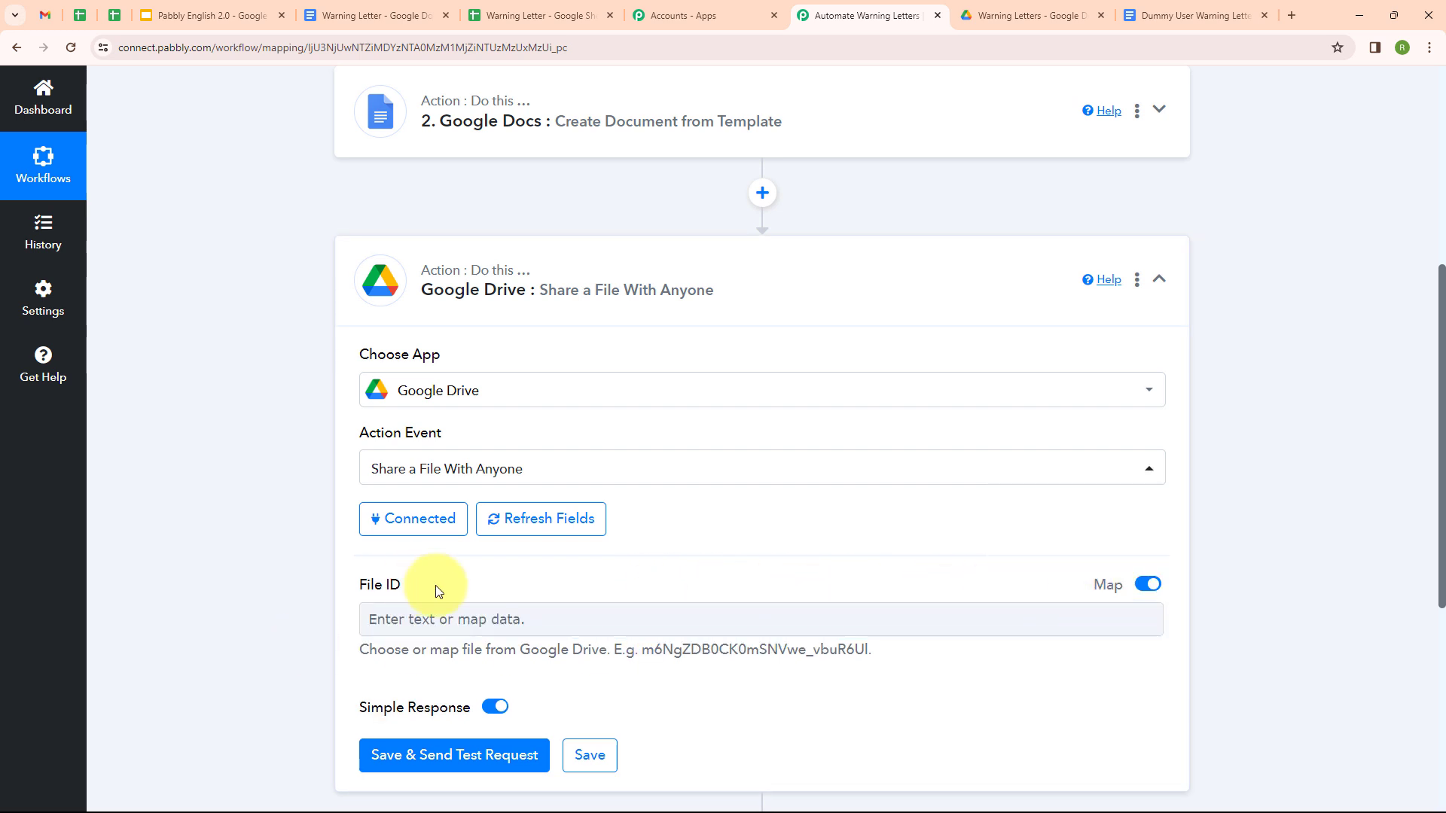
left_click(463, 622)
scroll(463, 625, "down", 3)
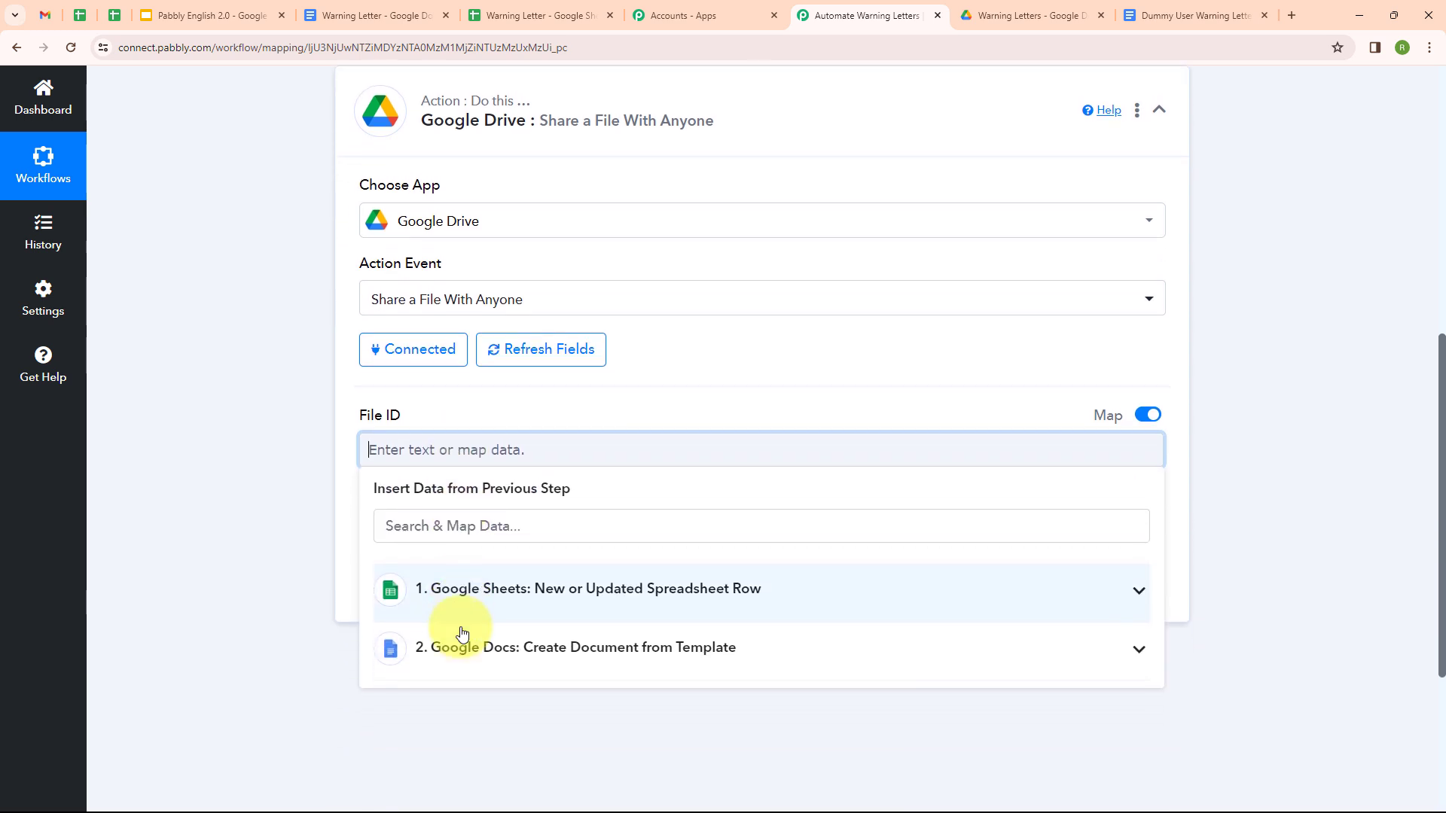
left_click(466, 616)
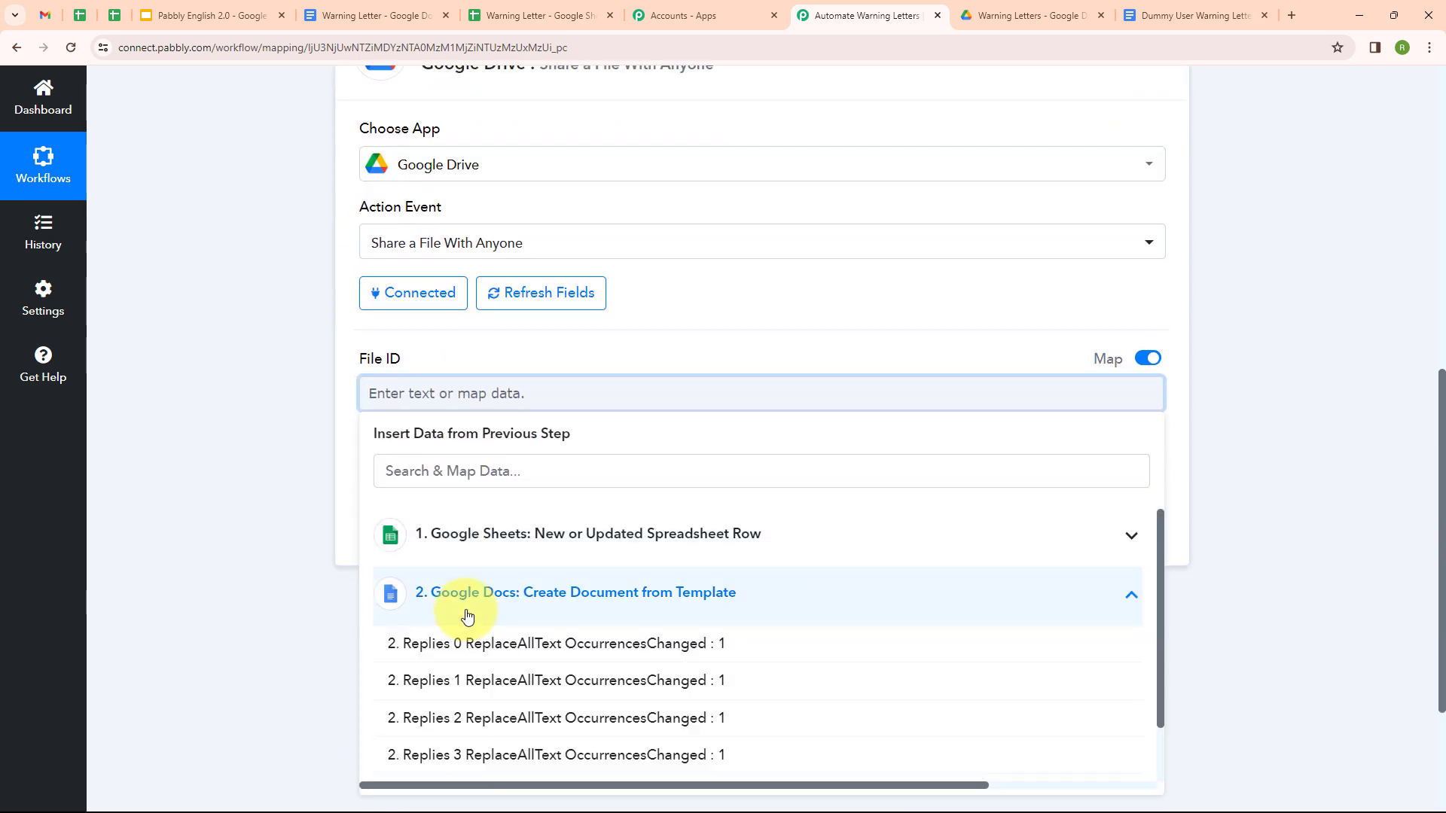
scroll(467, 617, "down", 2)
left_click(467, 760)
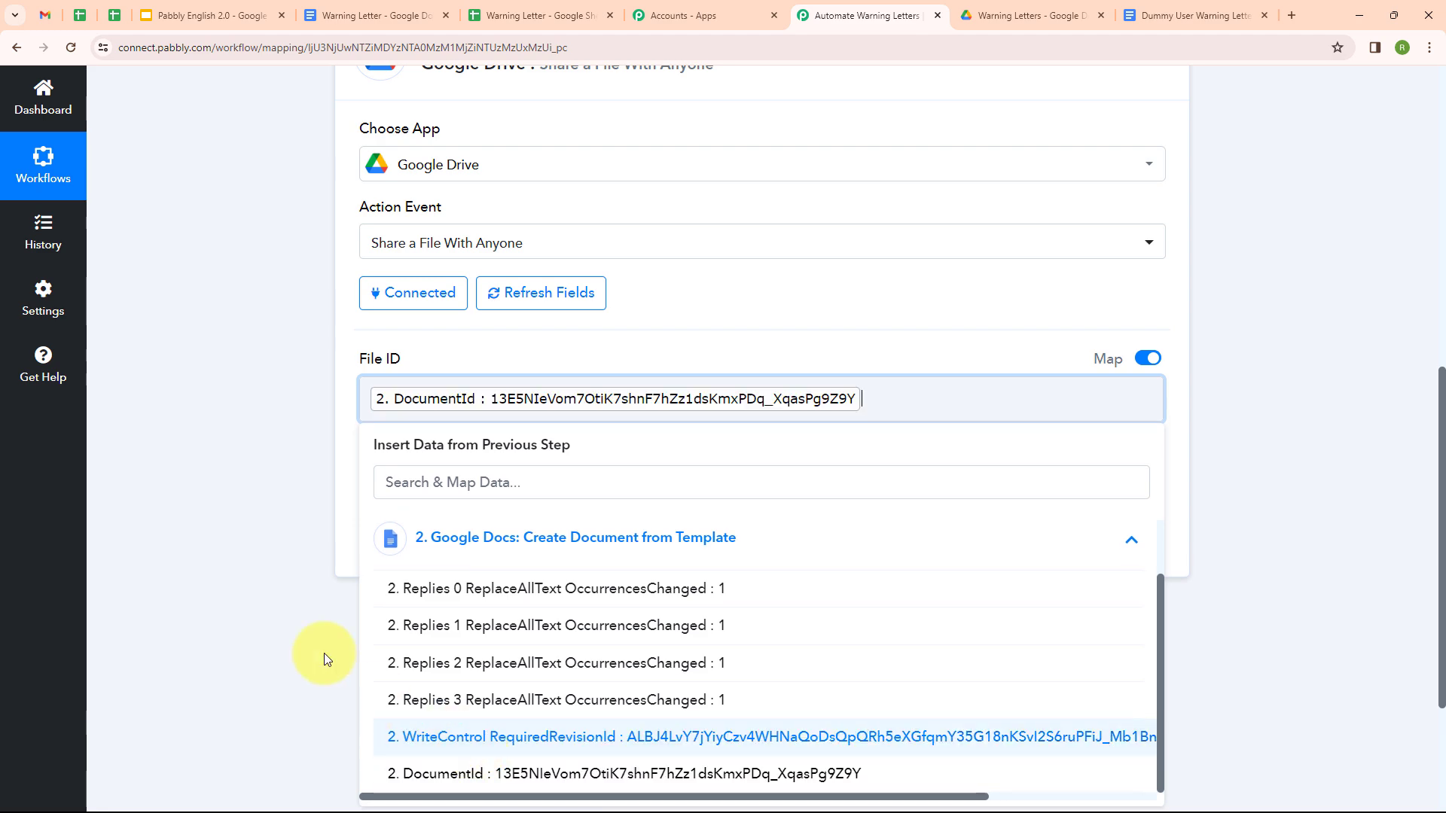
left_click(233, 549)
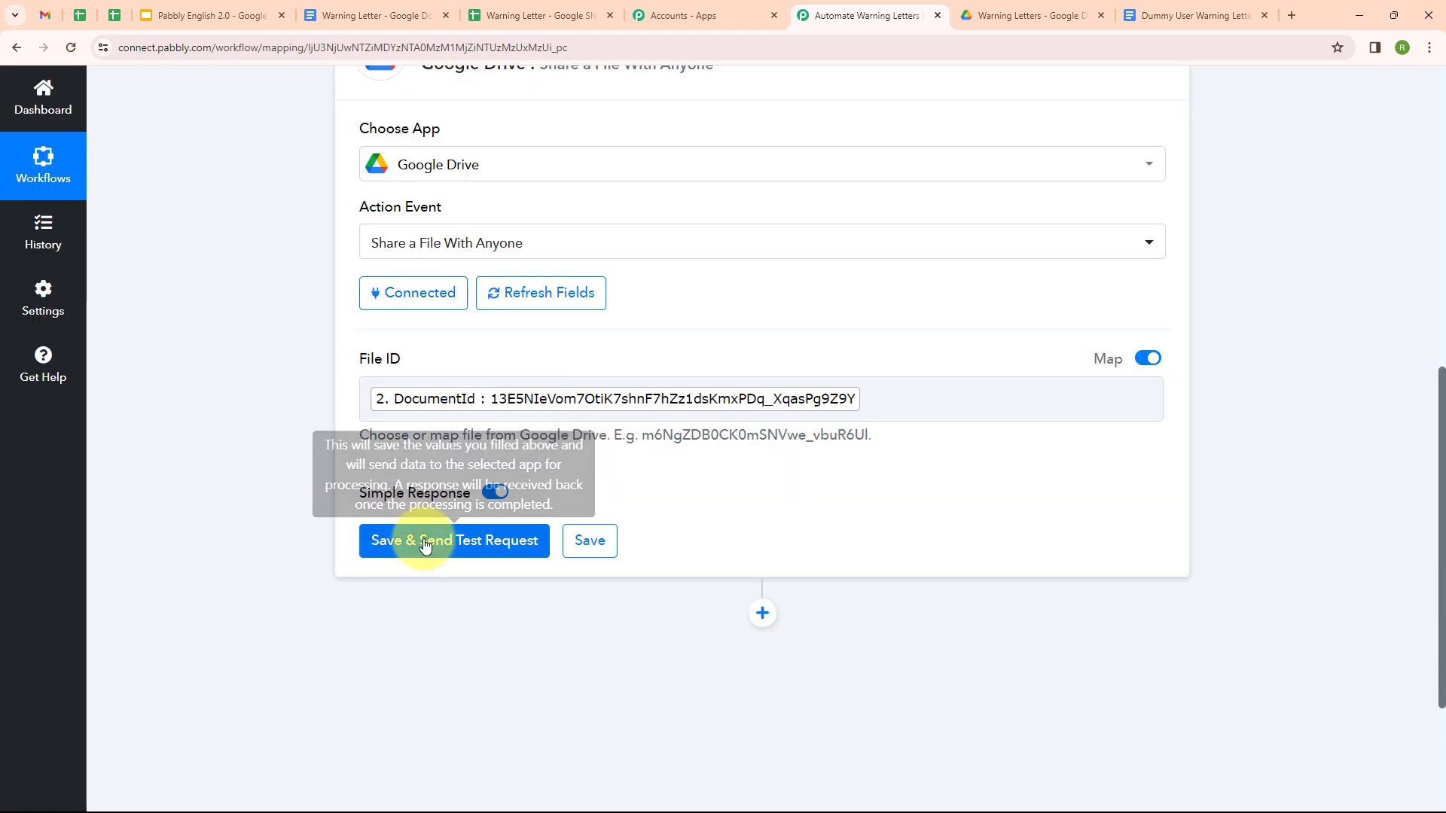
Step: Test the share step and review the returned PDF export link
left_click(426, 543)
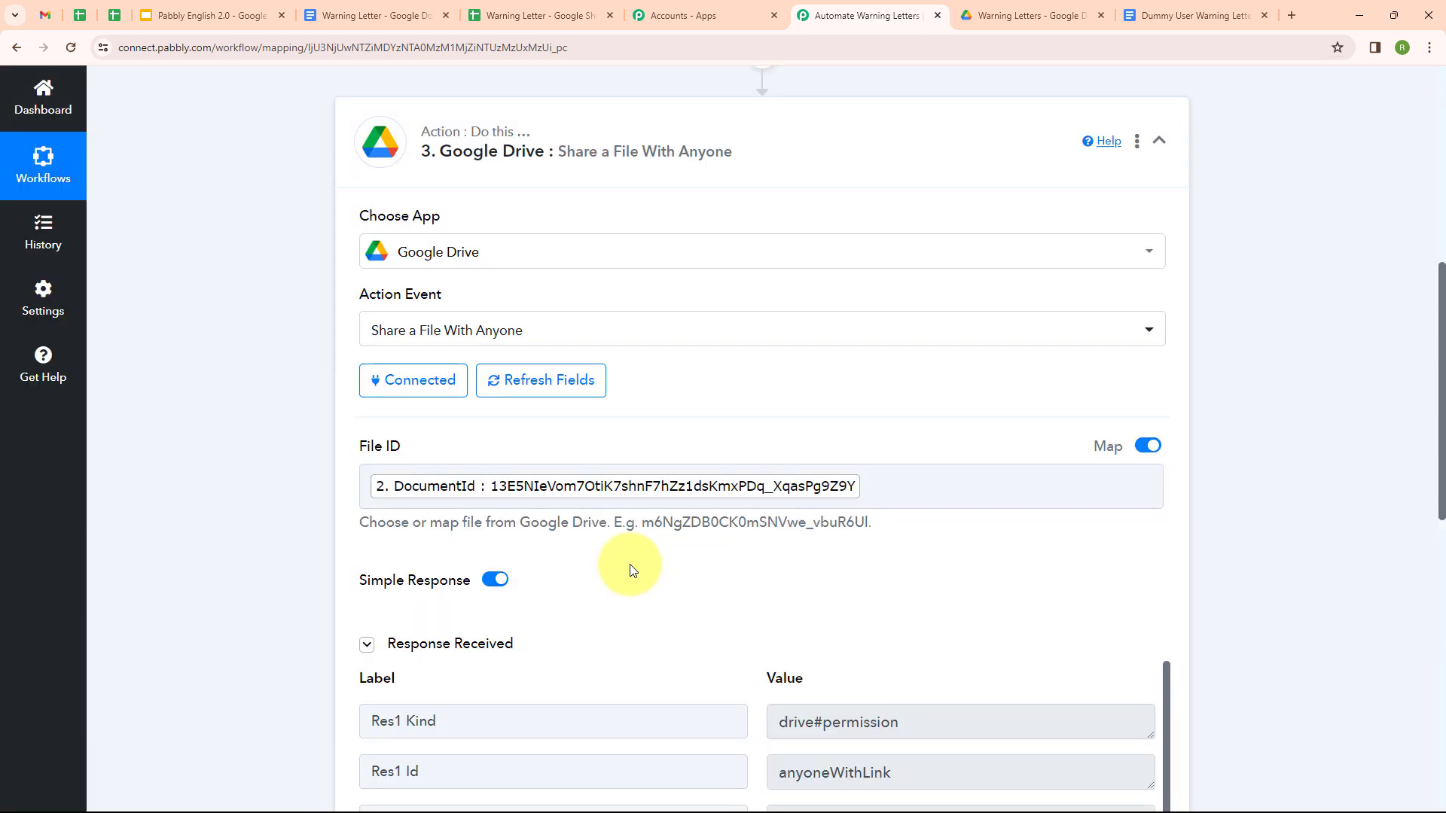
scroll(630, 563, "down", 4)
scroll(629, 563, "down", 3)
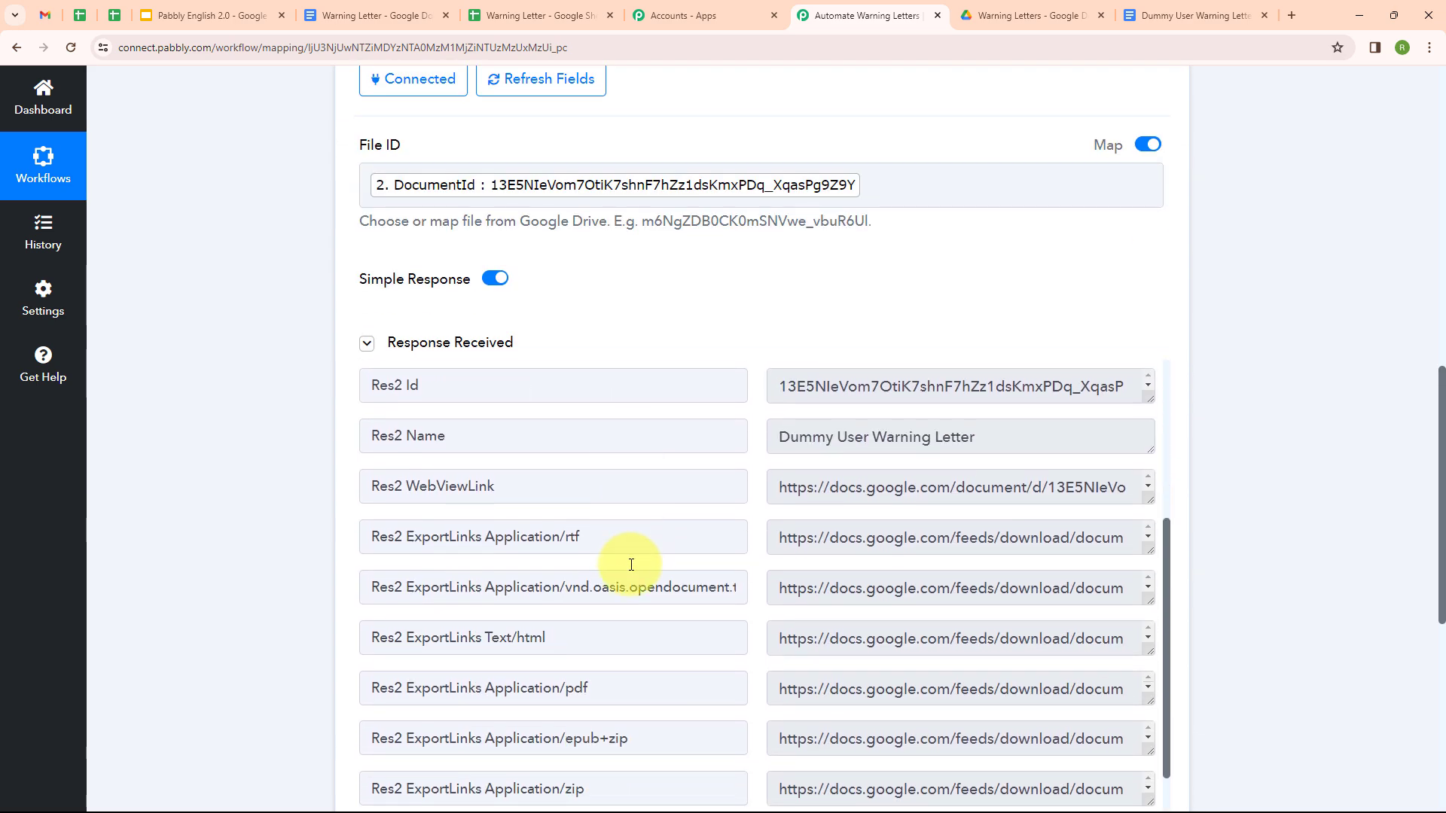
scroll(631, 565, "down", 2)
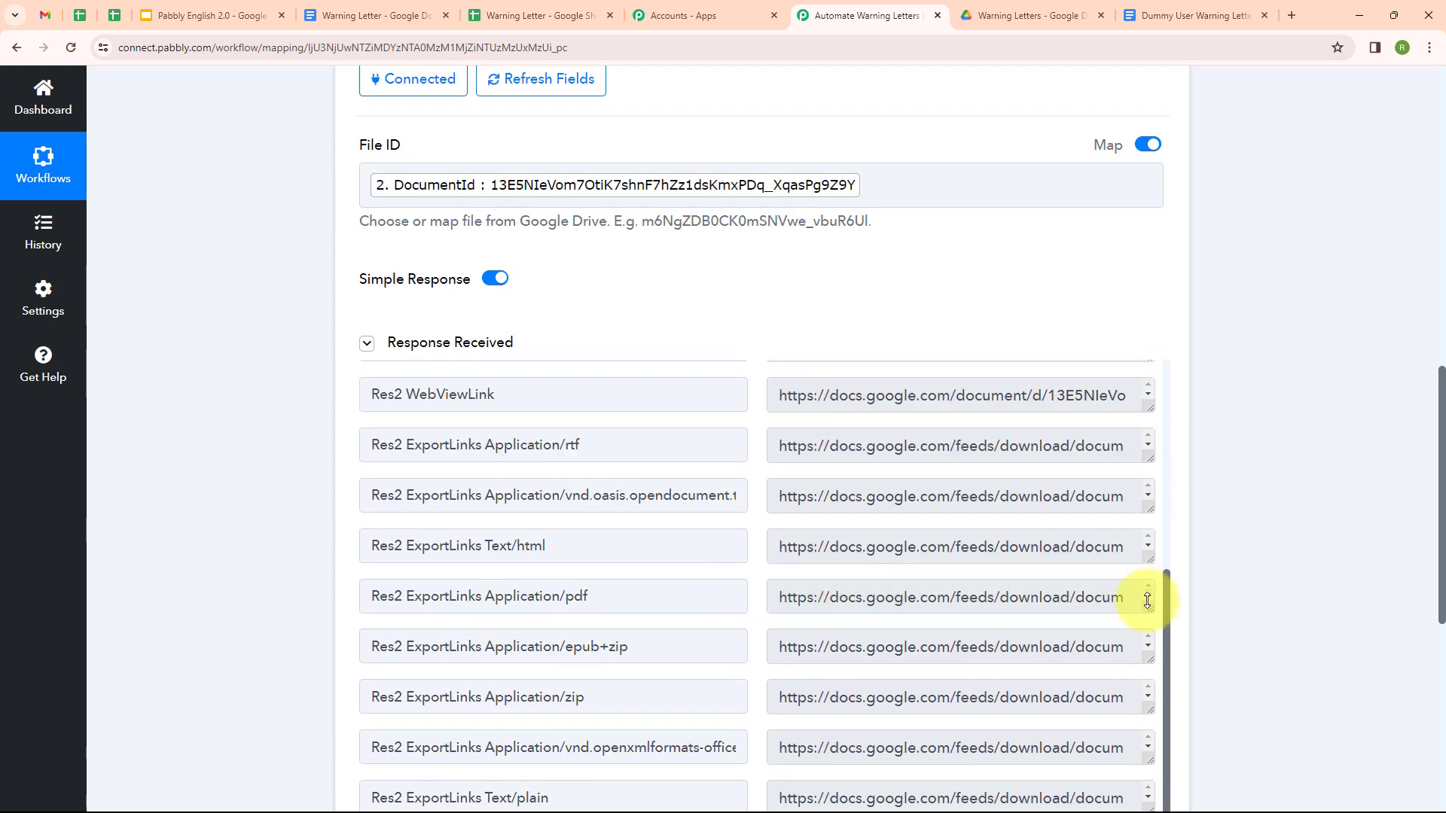
left_click_drag(1148, 608, 1145, 681)
scroll(1122, 647, "up", 1)
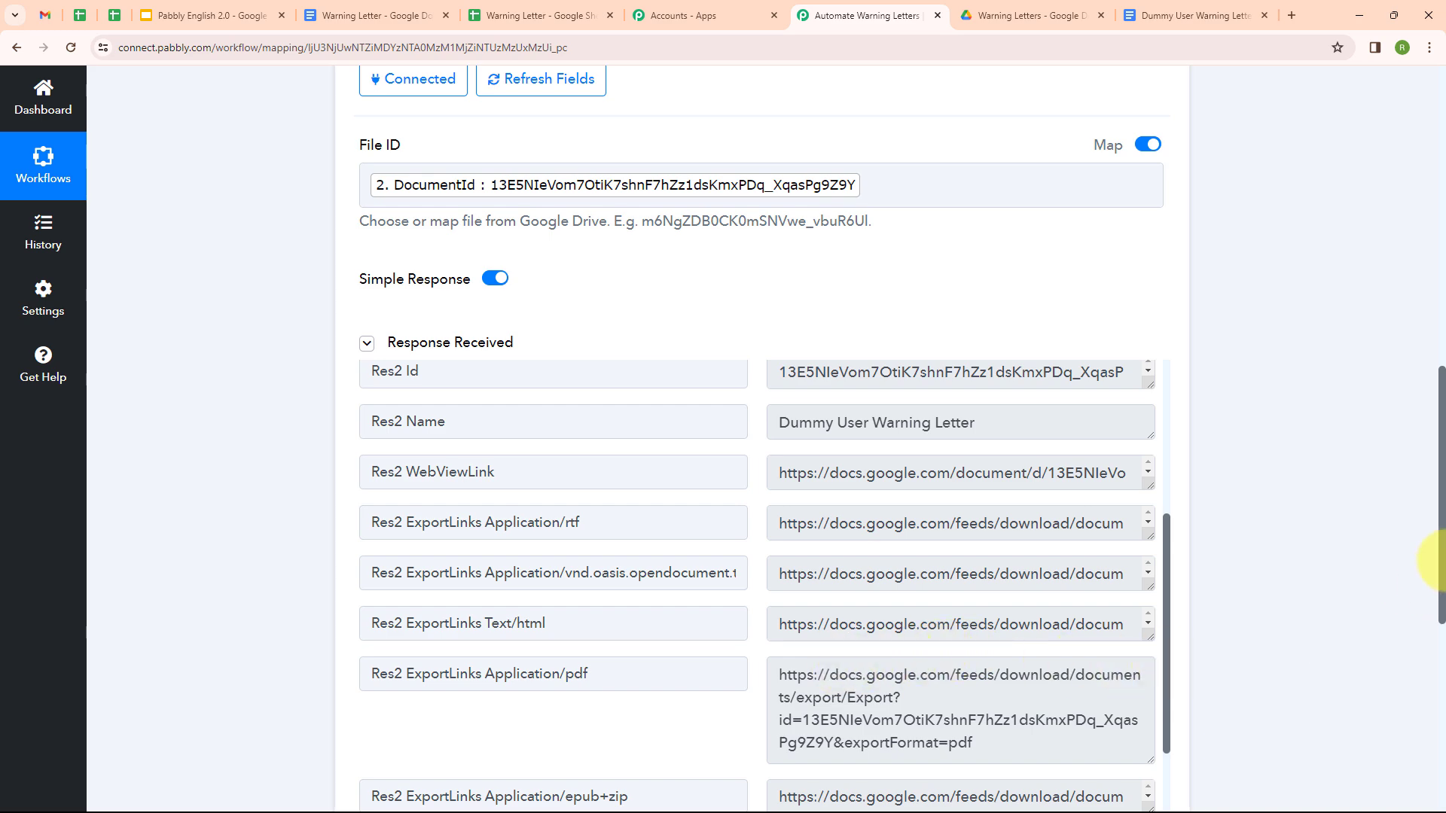
scroll(1393, 376, "up", 8)
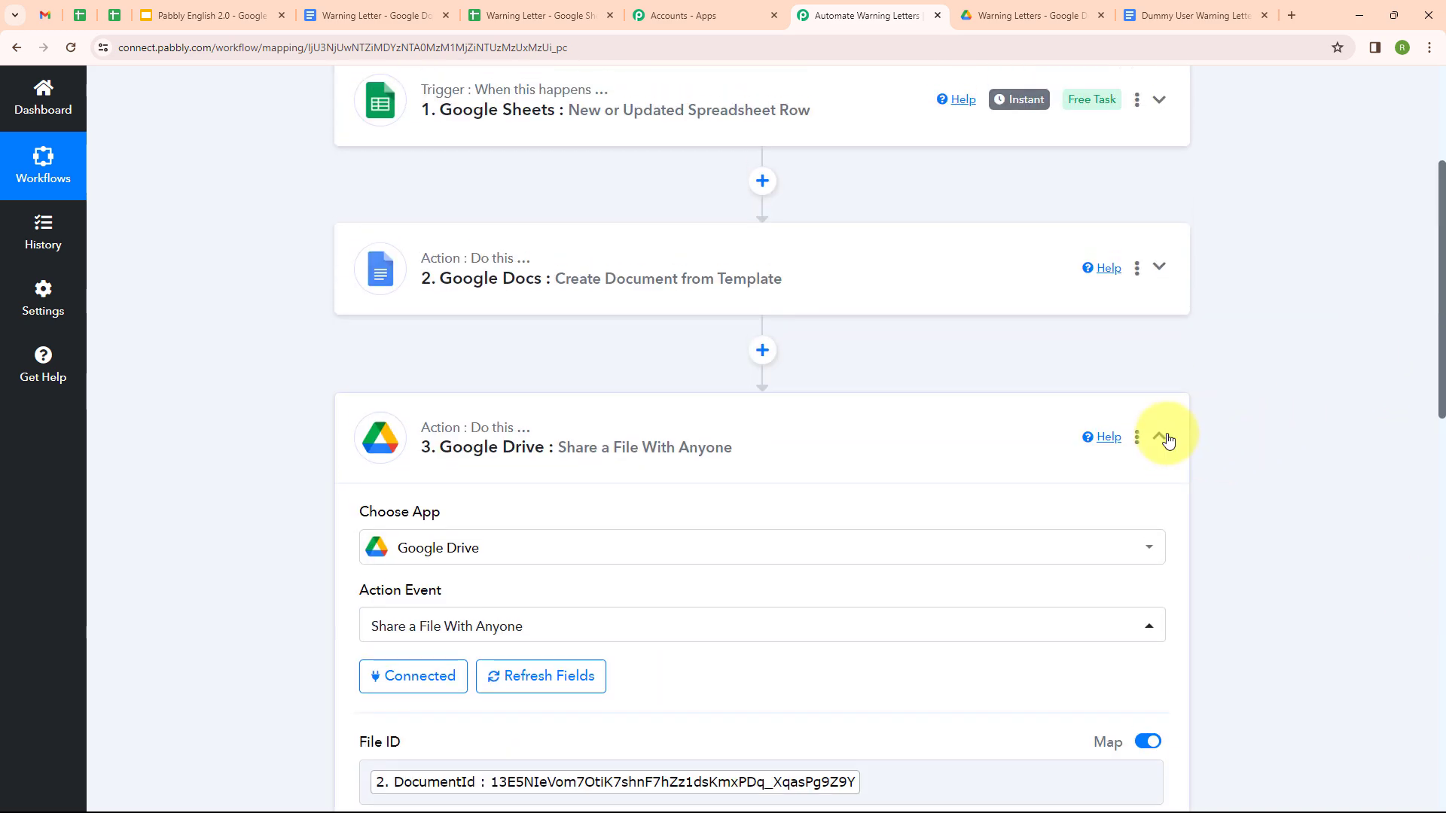
left_click(1159, 438)
Step: Add a fourth step using Gmail's Send Email action
left_click(762, 520)
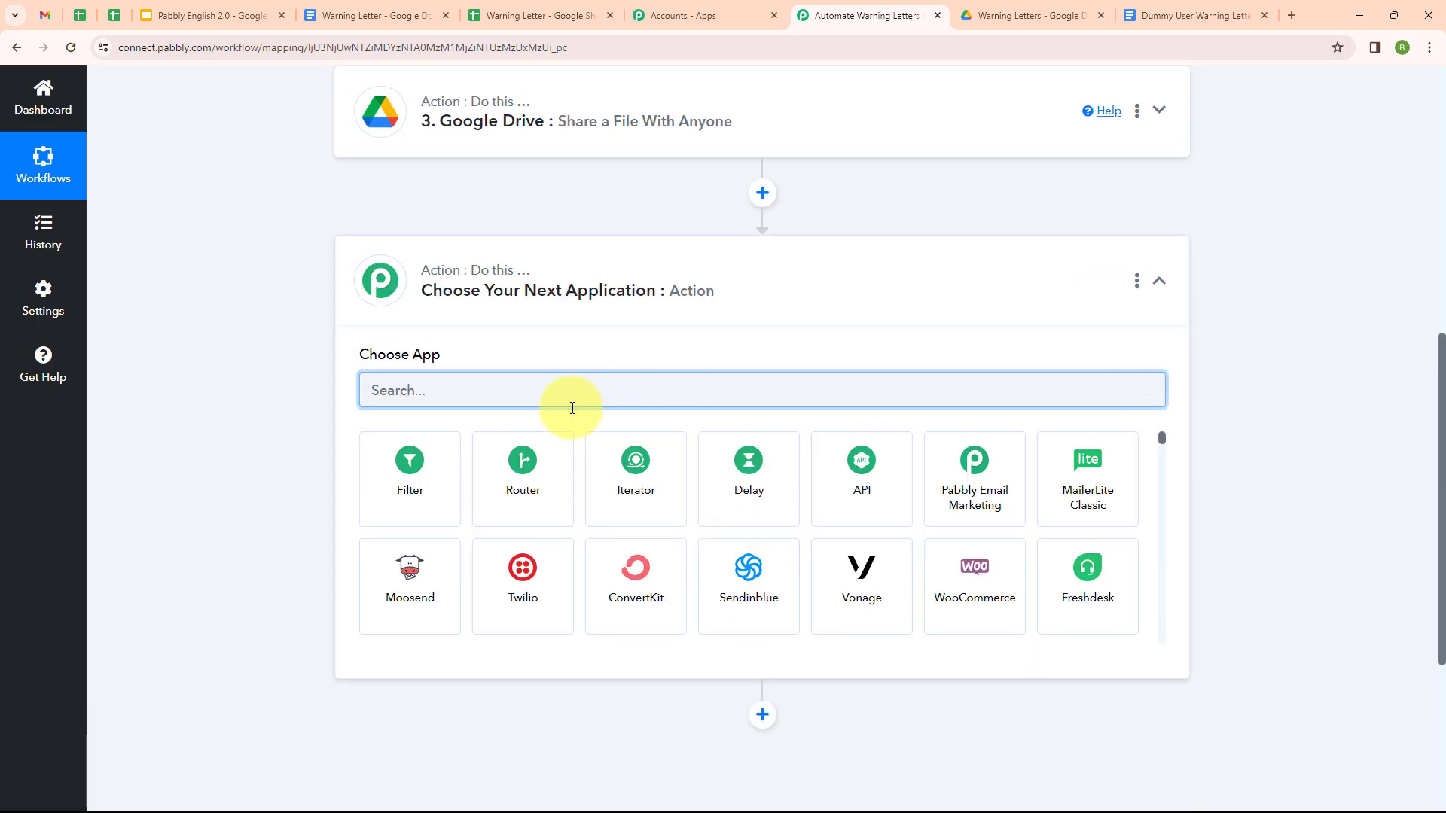
type("Gmail")
left_click(450, 473)
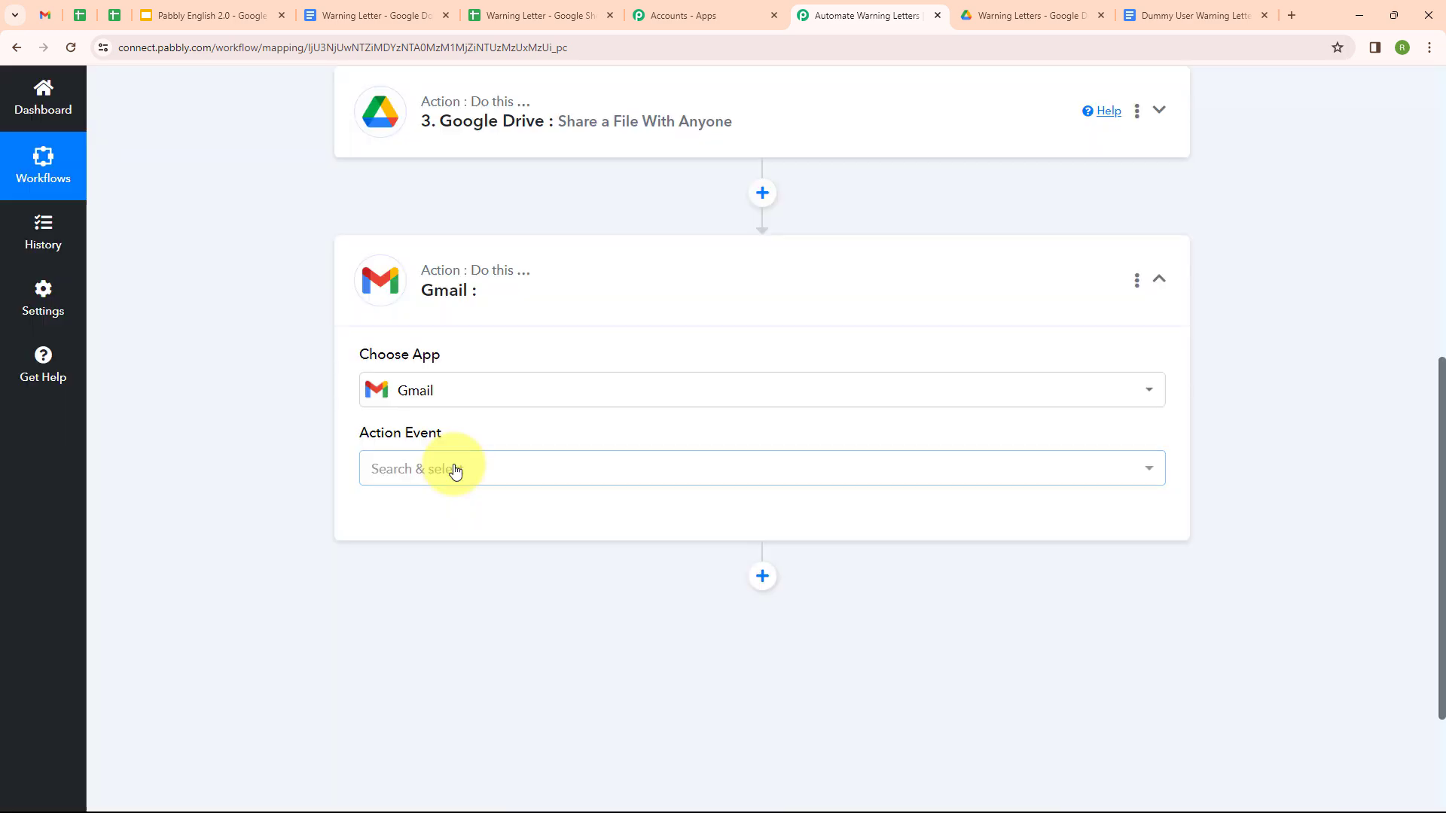
left_click(454, 470)
left_click(473, 559)
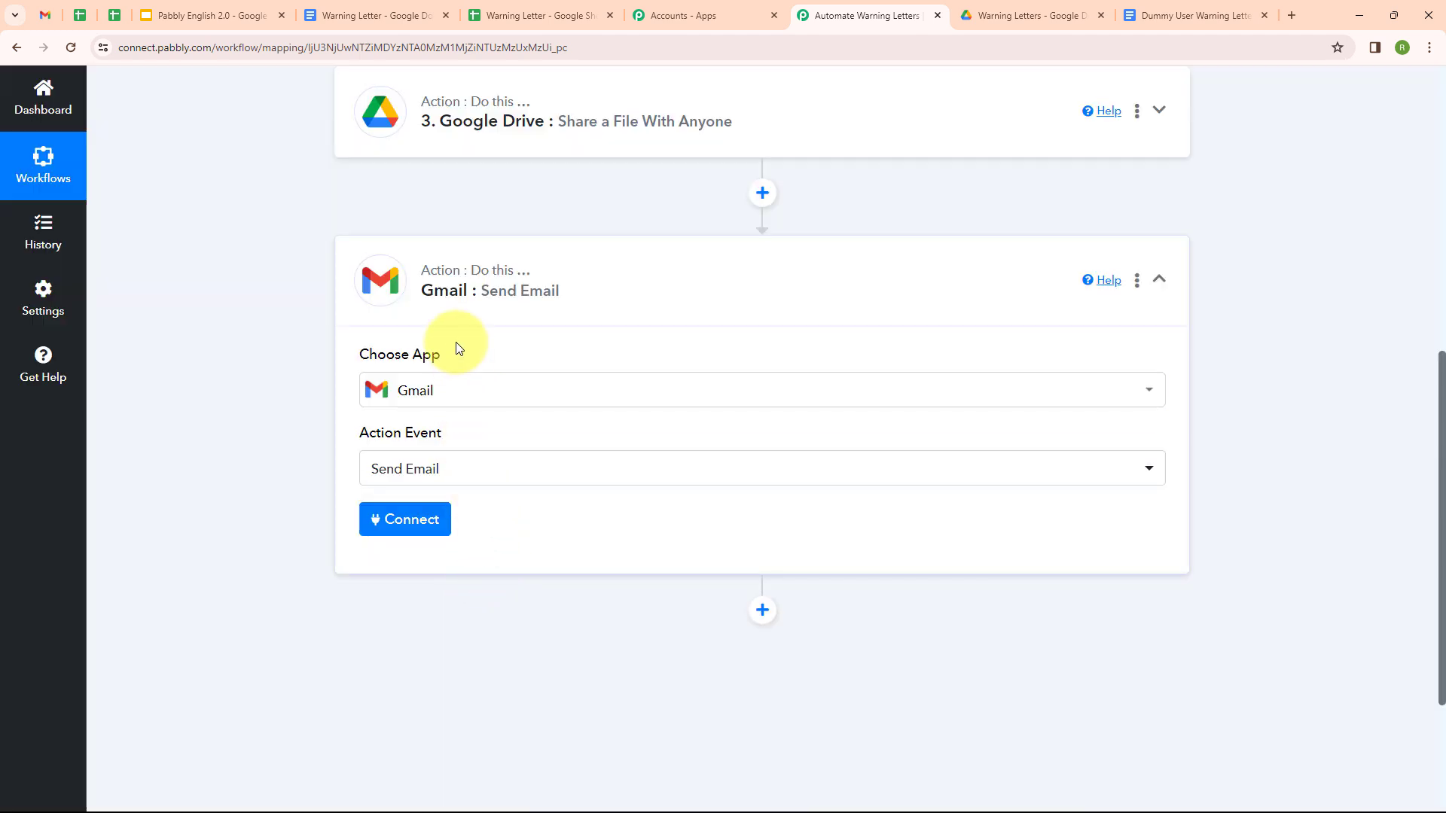
Step: Create a new Gmail connection by signing in with the Google account and allowing send access
left_click(410, 519)
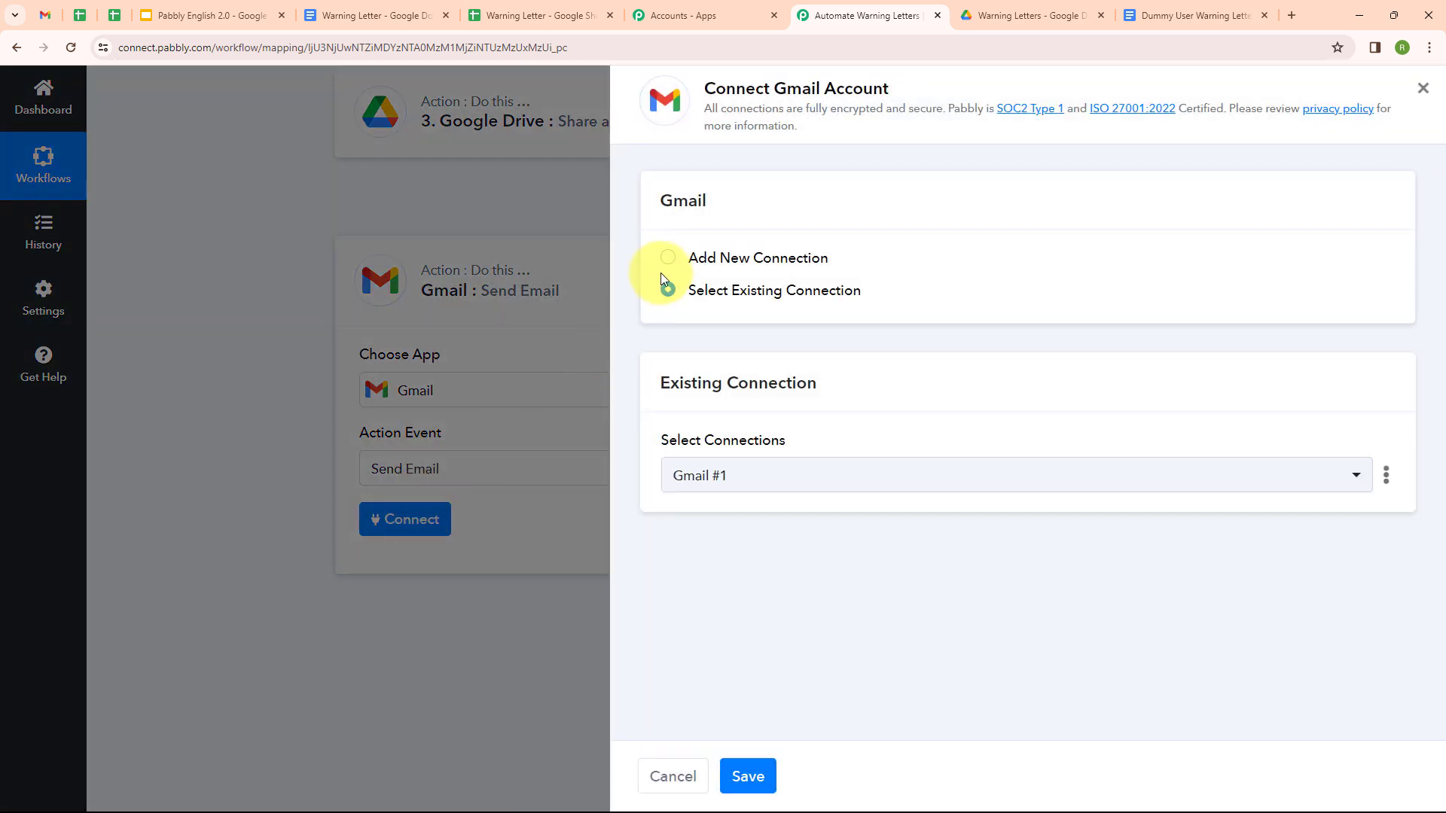
left_click(667, 260)
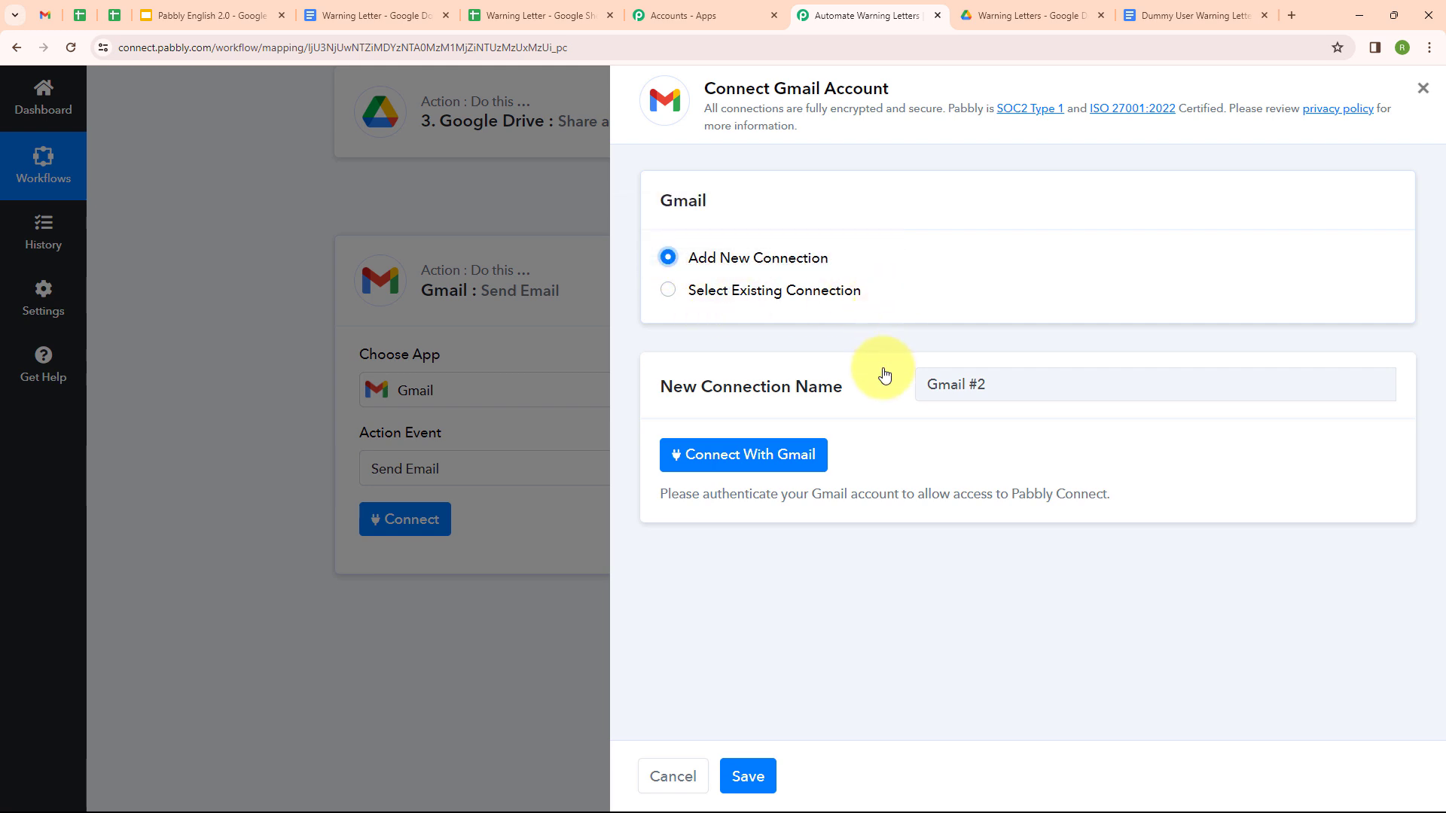
left_click(756, 469)
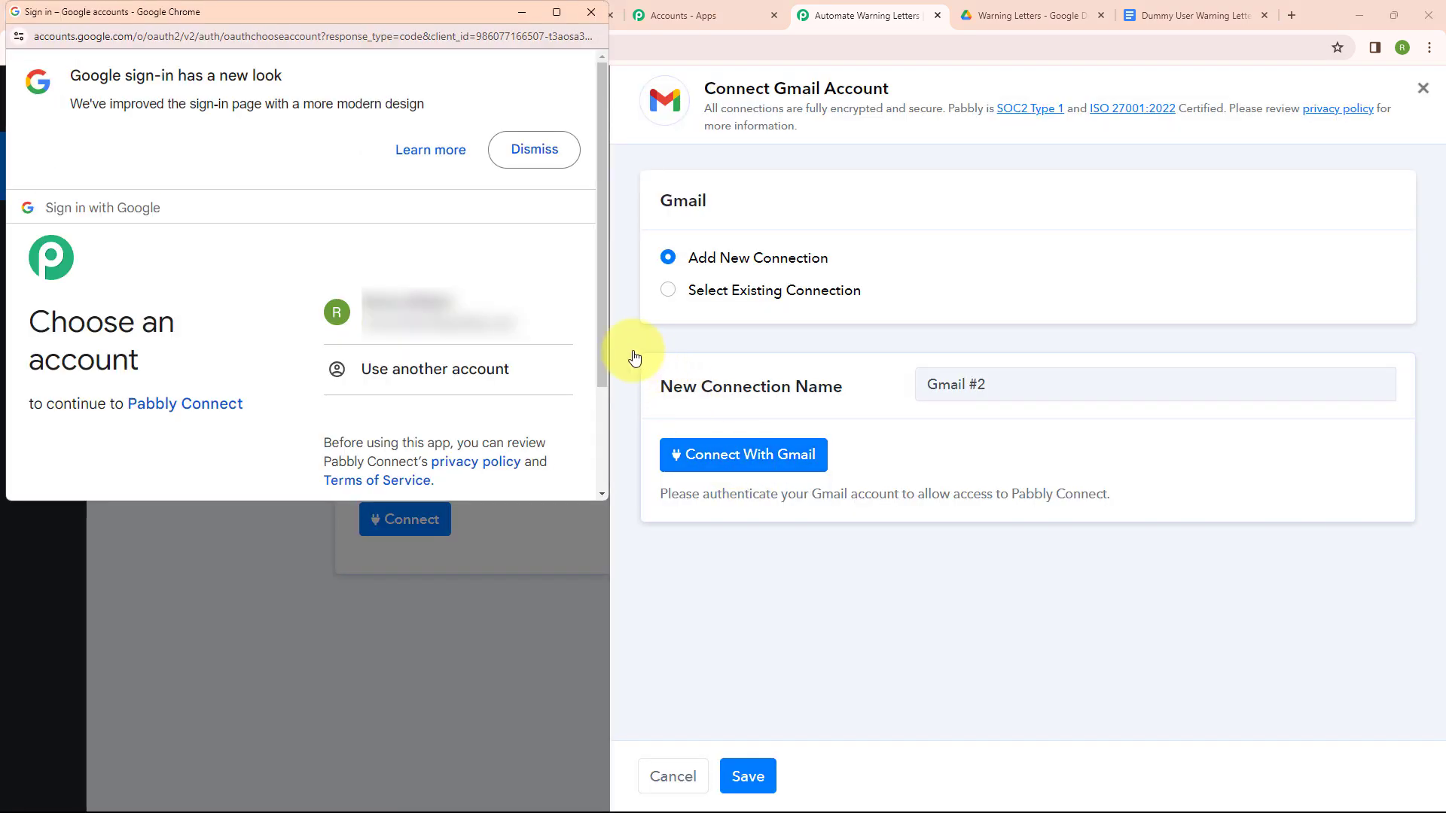
left_click(517, 316)
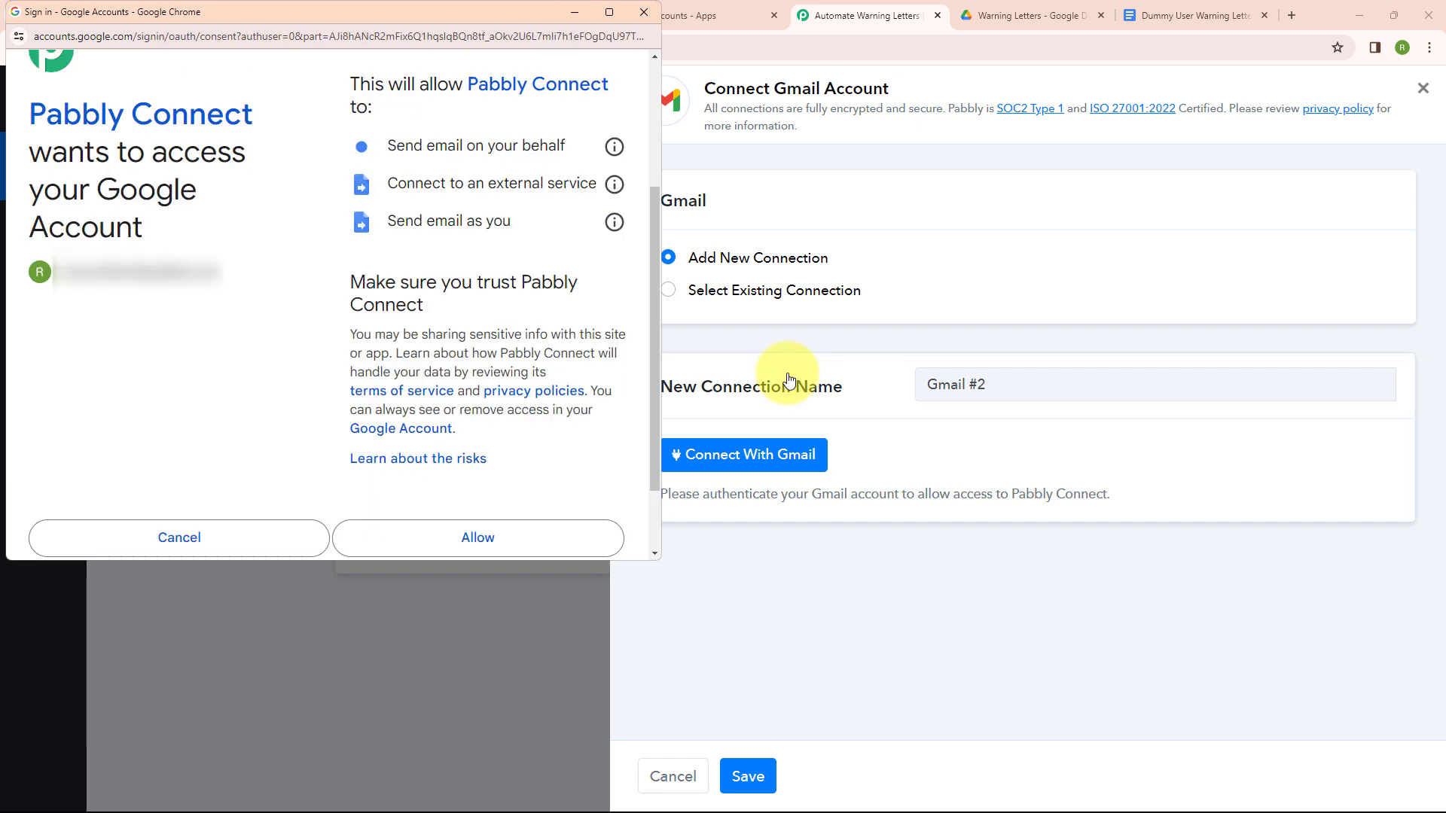
left_click(517, 539)
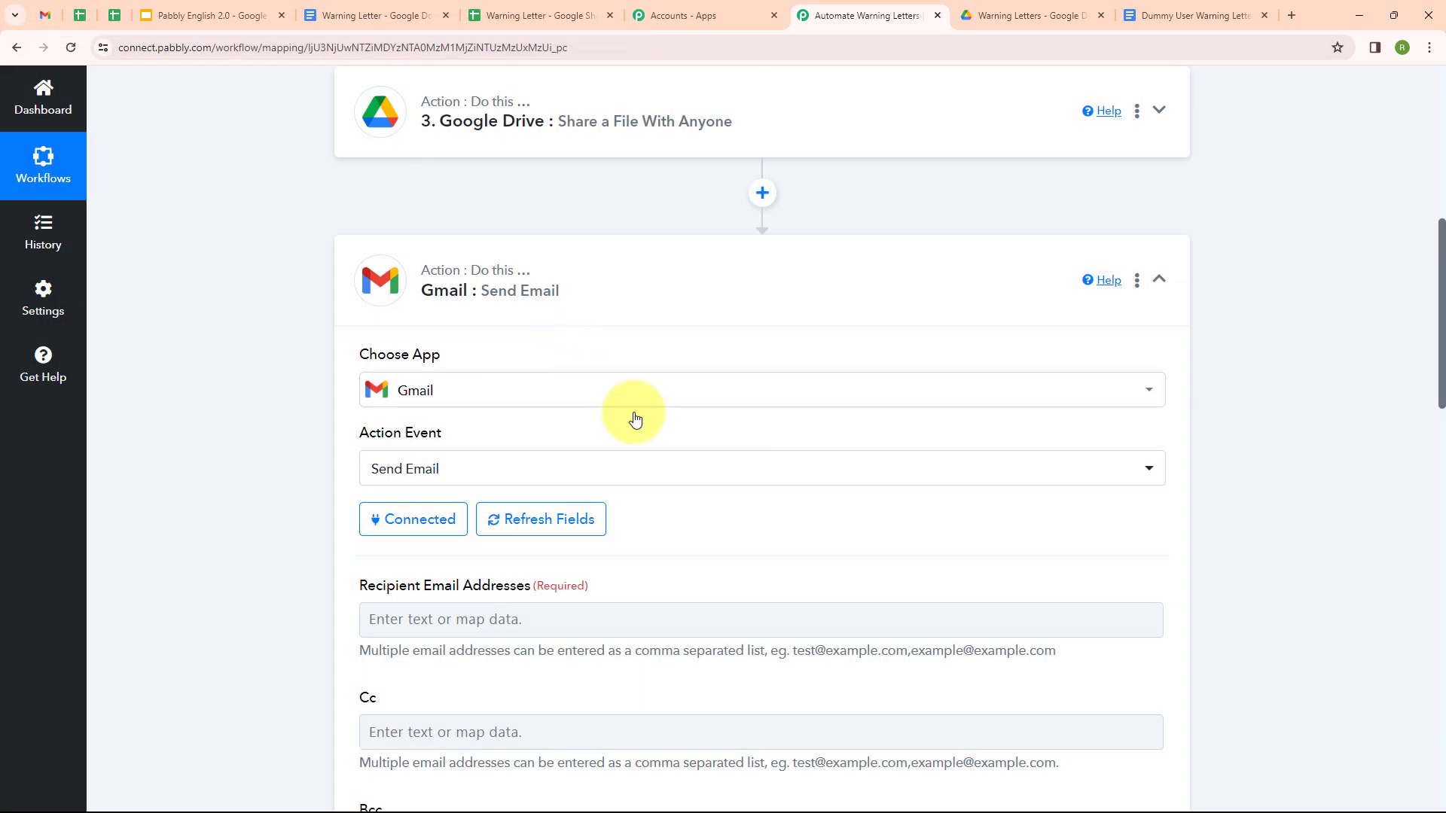
Step: Map the sheet row's Email value as the recipient address
scroll(768, 480, "down", 2)
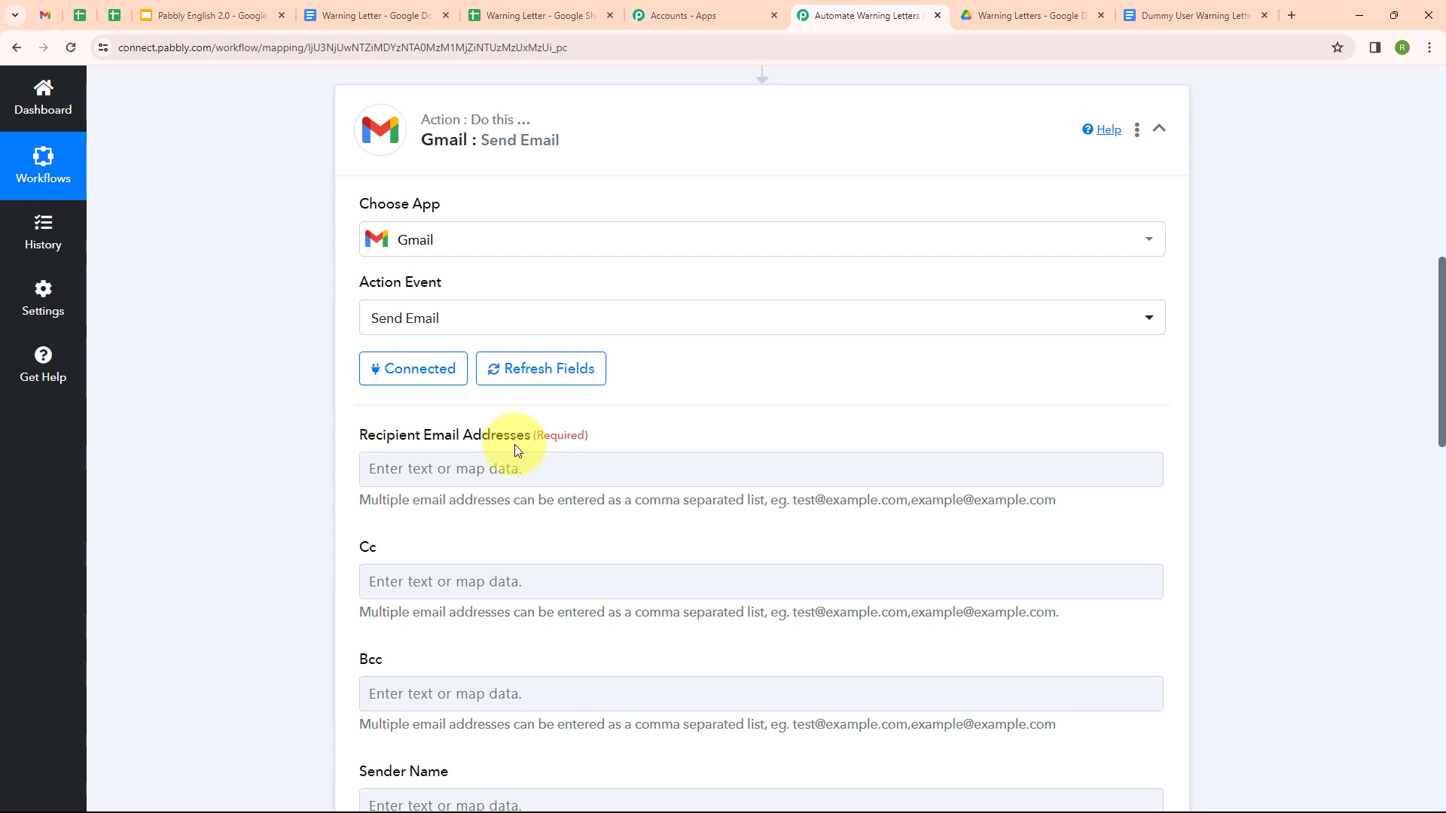
left_click(579, 465)
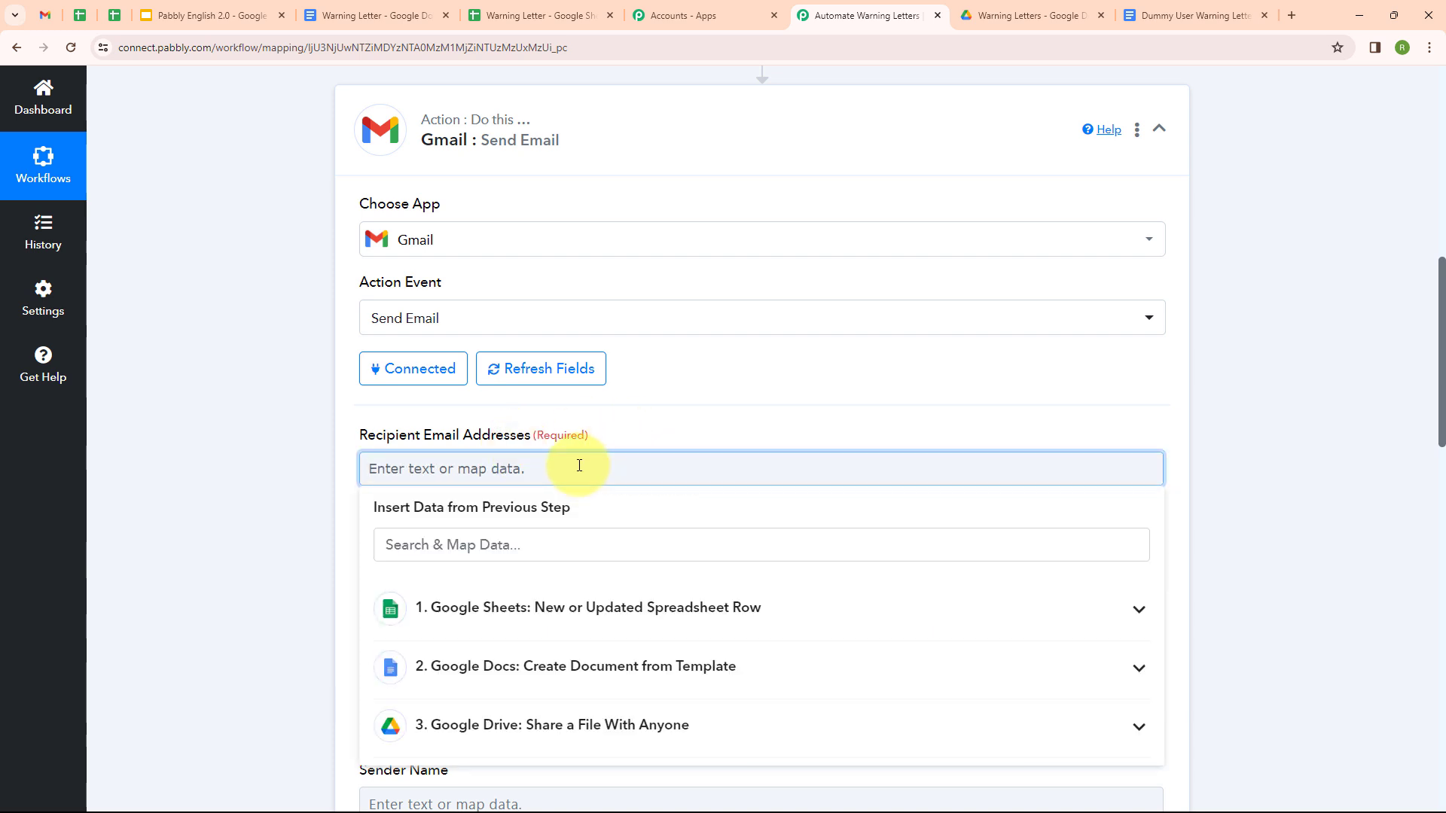
left_click(669, 602)
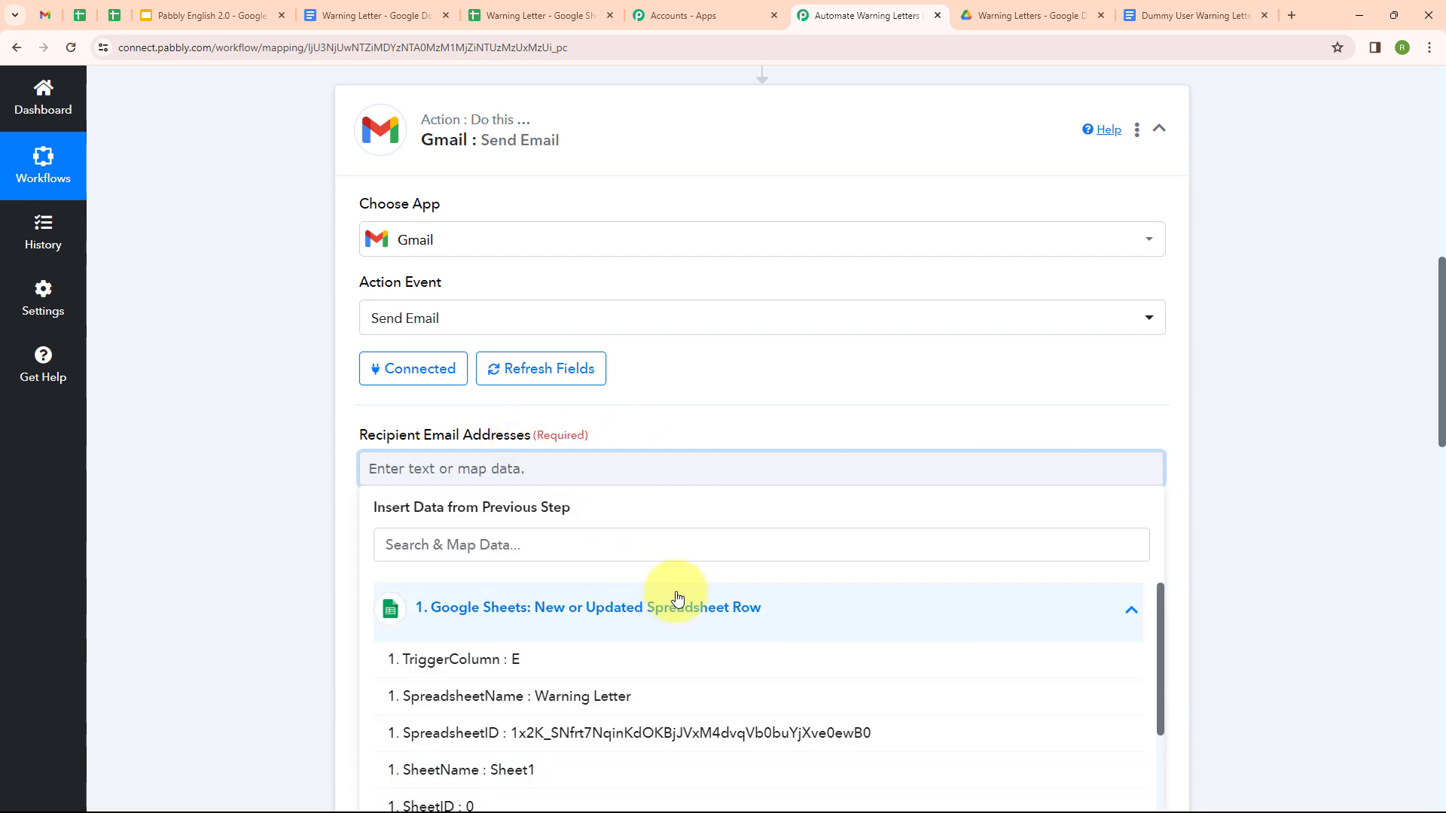
scroll(591, 722, "down", 3)
left_click(590, 730)
left_click(283, 636)
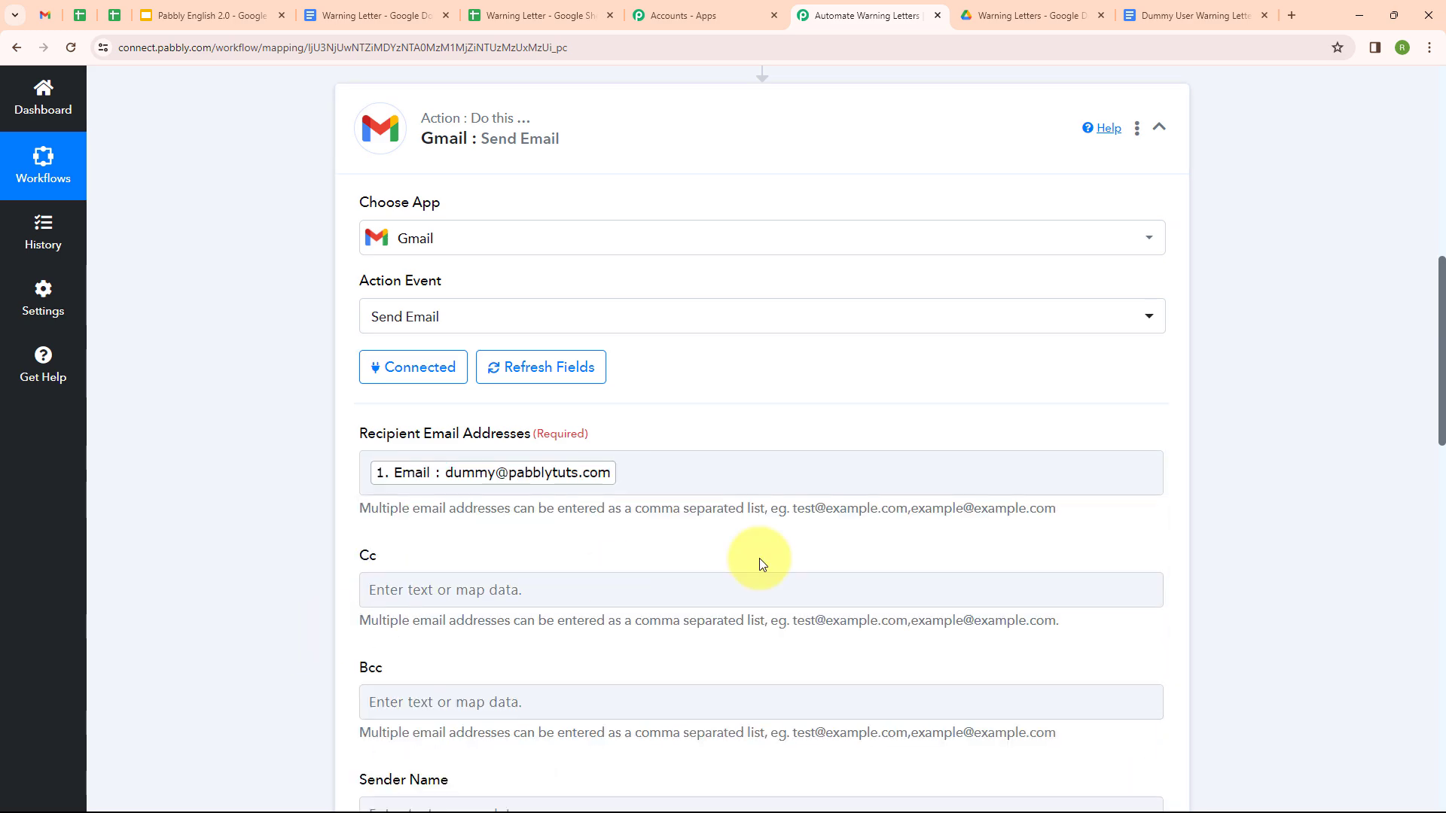
scroll(759, 558, "down", 5)
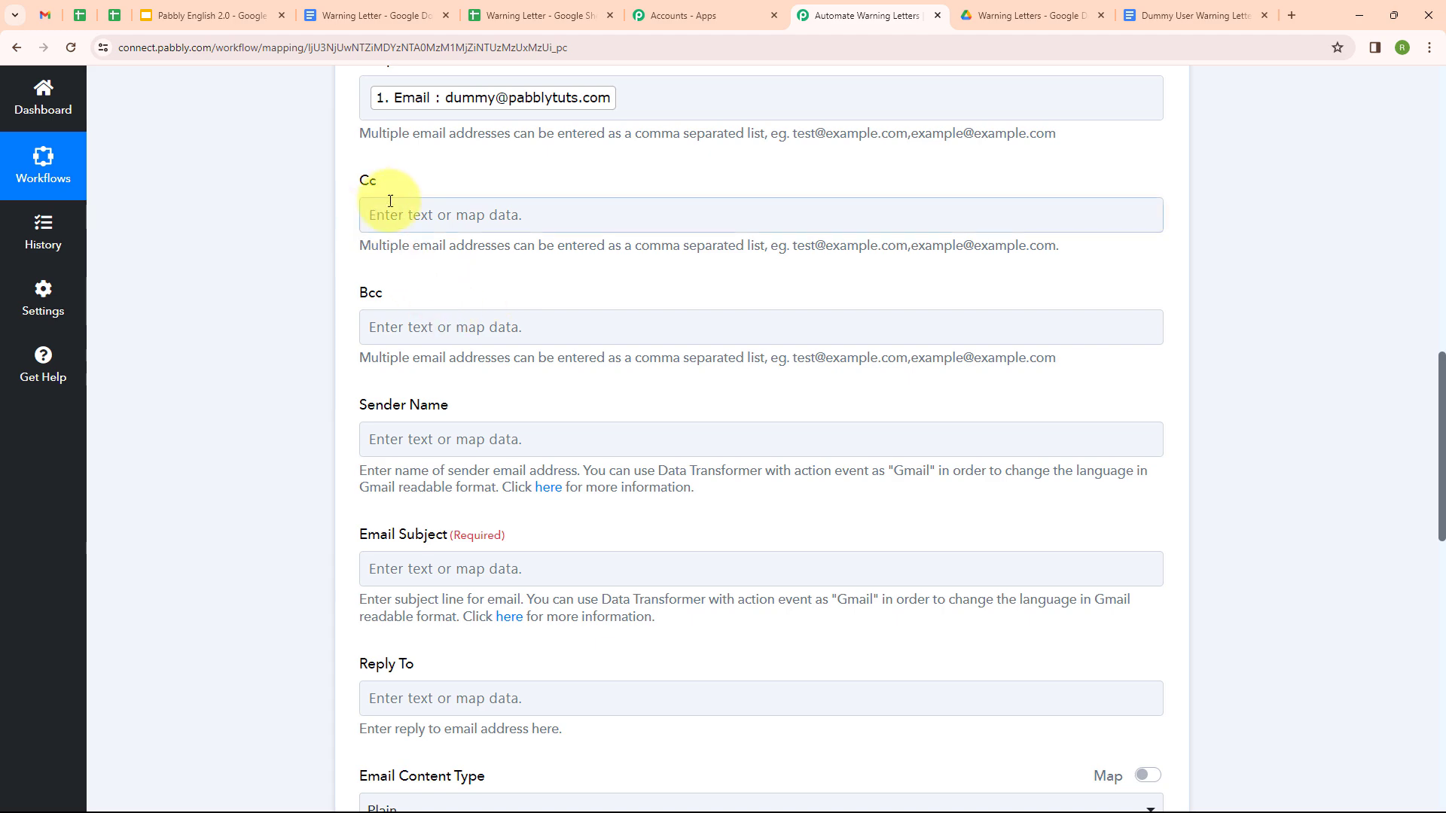
scroll(435, 445, "up", 2)
scroll(436, 445, "down", 2)
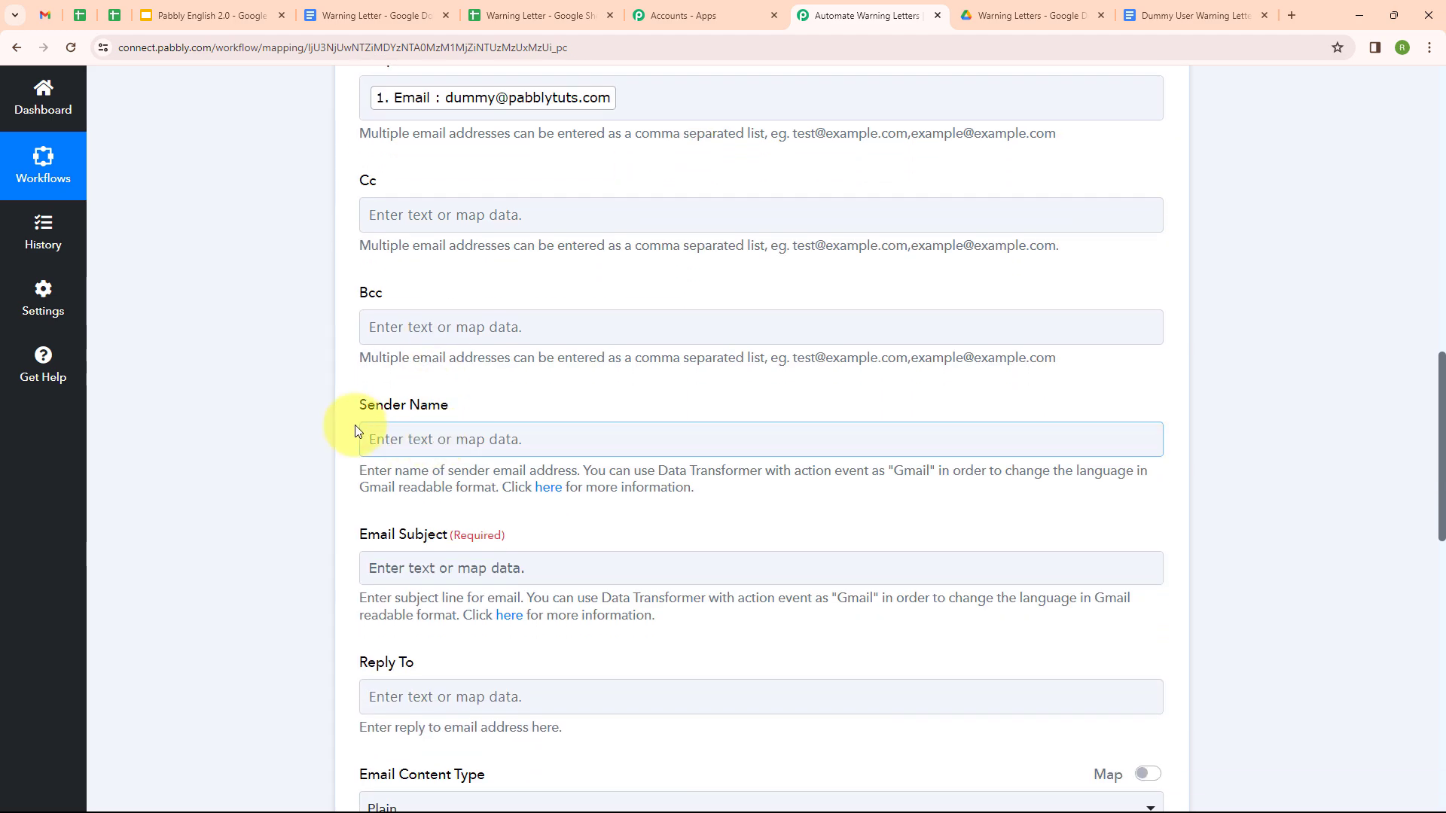
Step: Set the sender name to 'Kin & Co.' and the subject to 'Warning Letter'
left_click(433, 438)
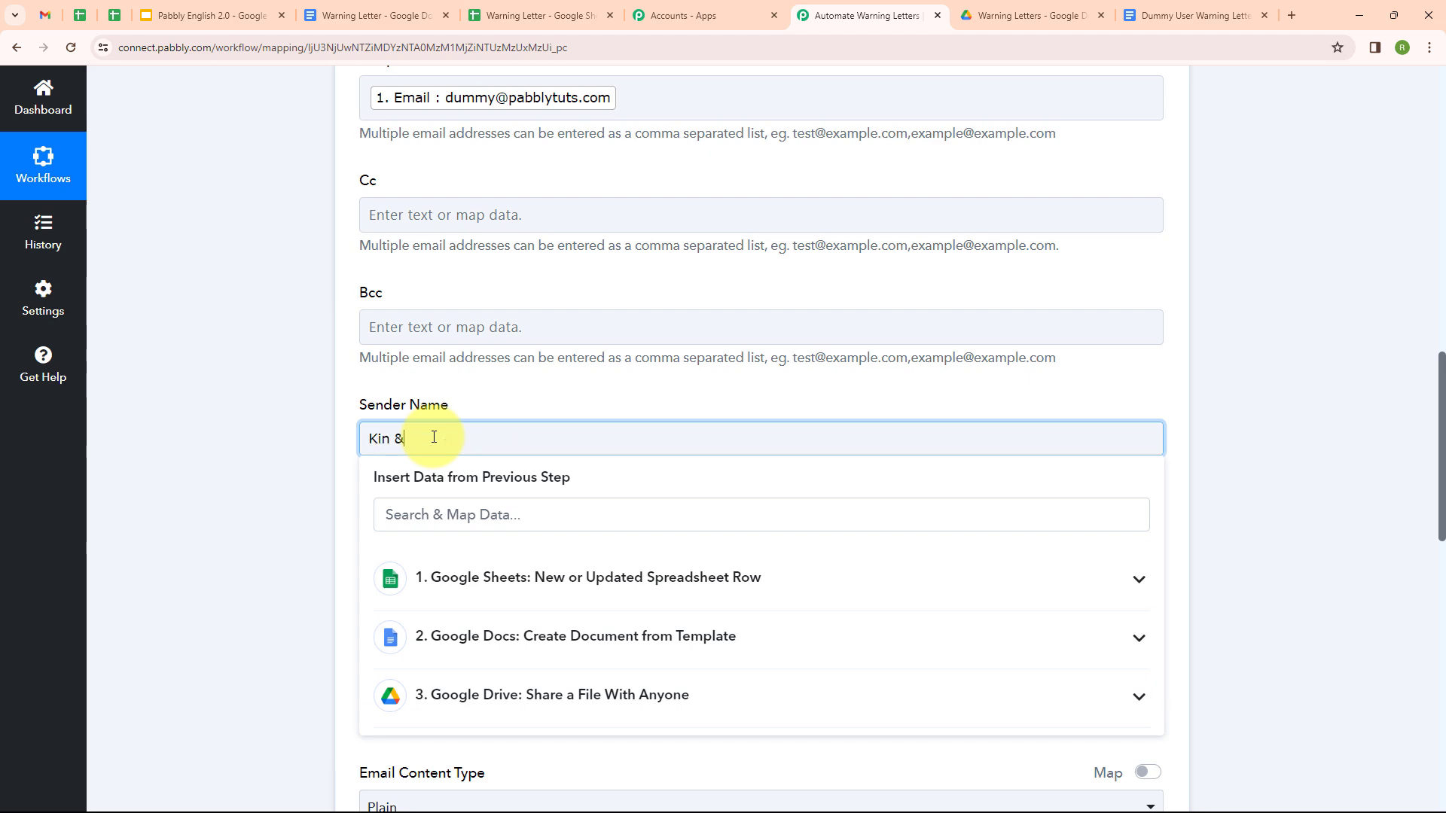
type("Kin & Co.")
left_click(512, 409)
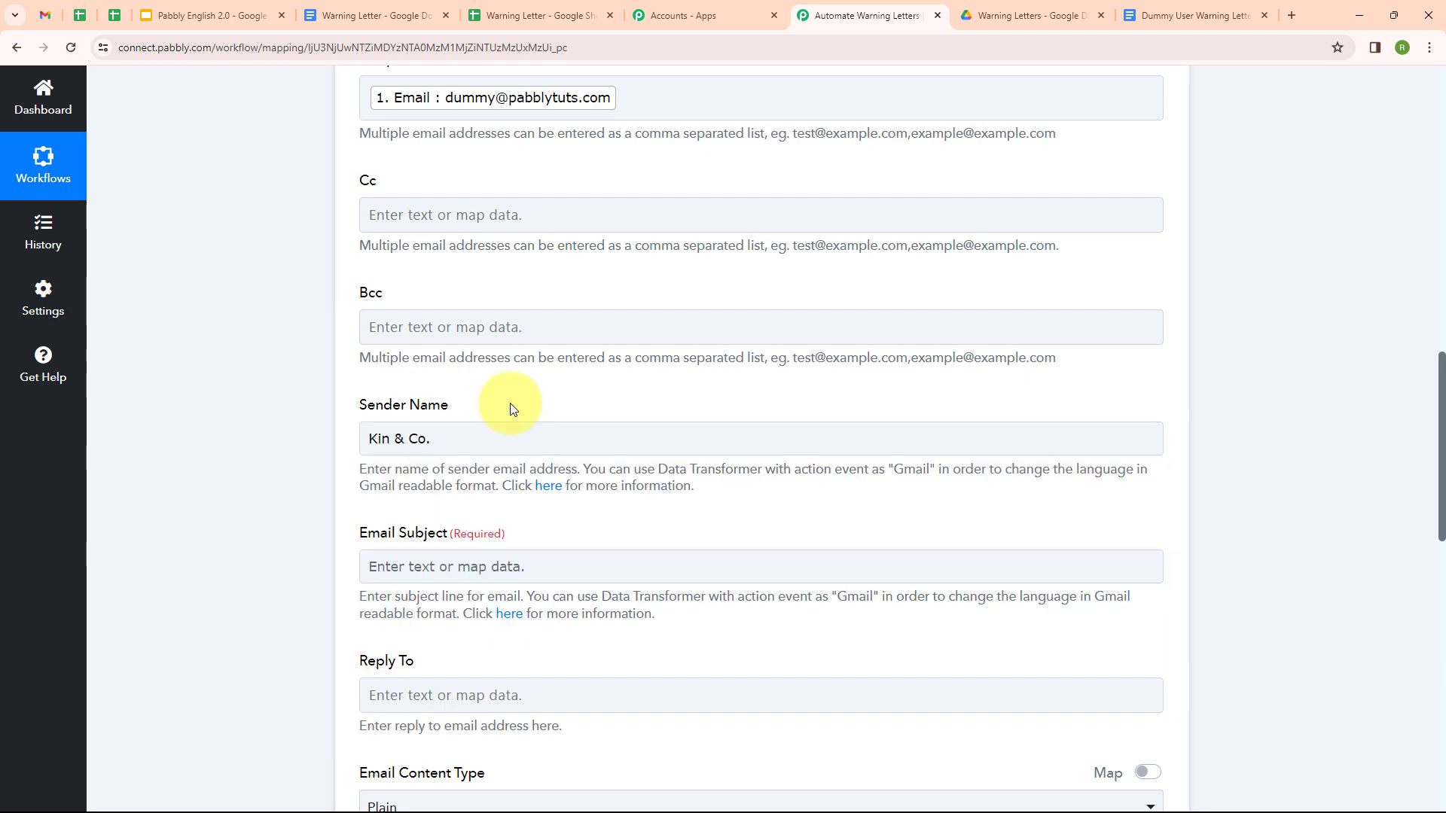
scroll(511, 409, "down", 3)
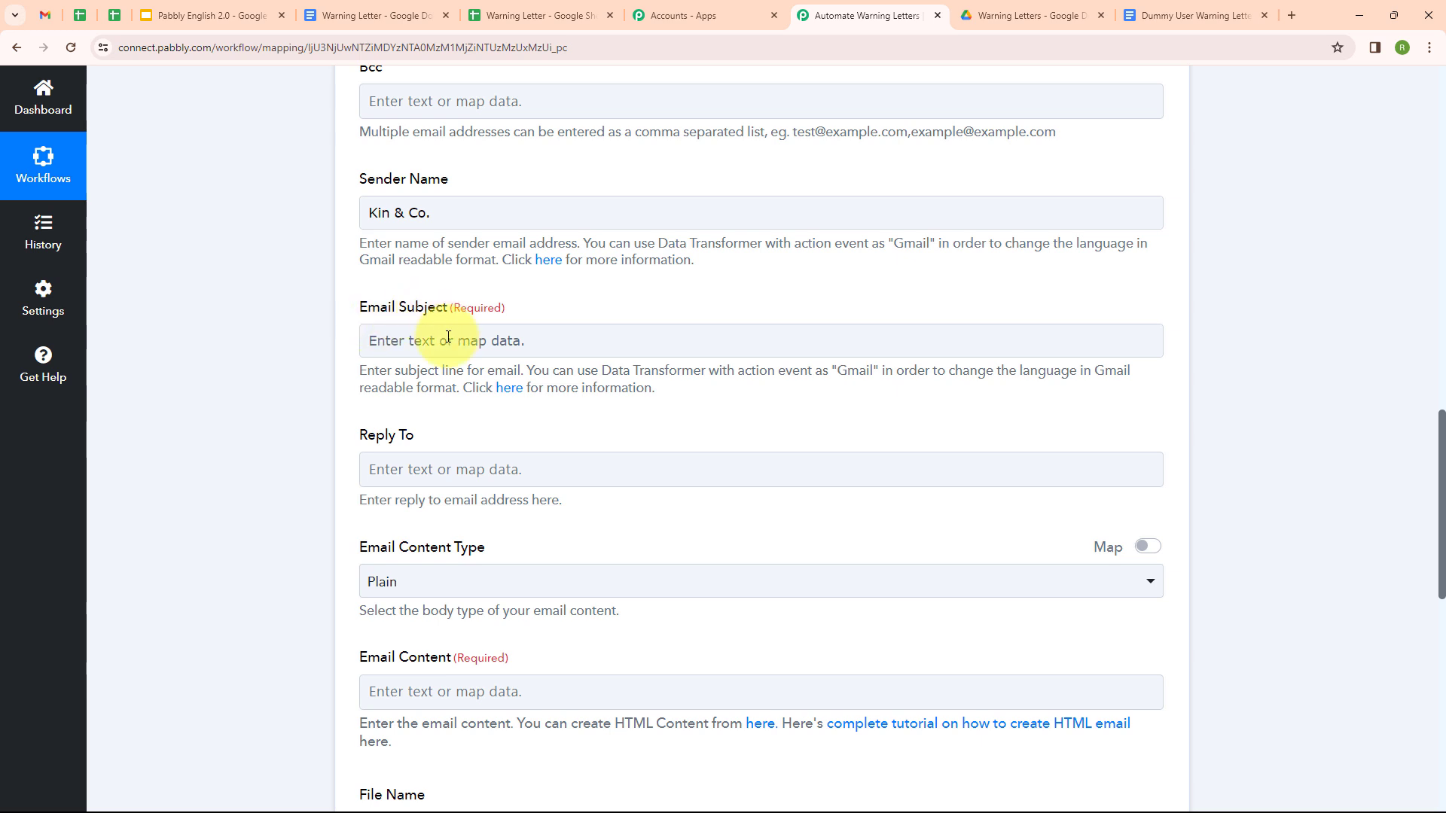
left_click(448, 339)
type("Warning L")
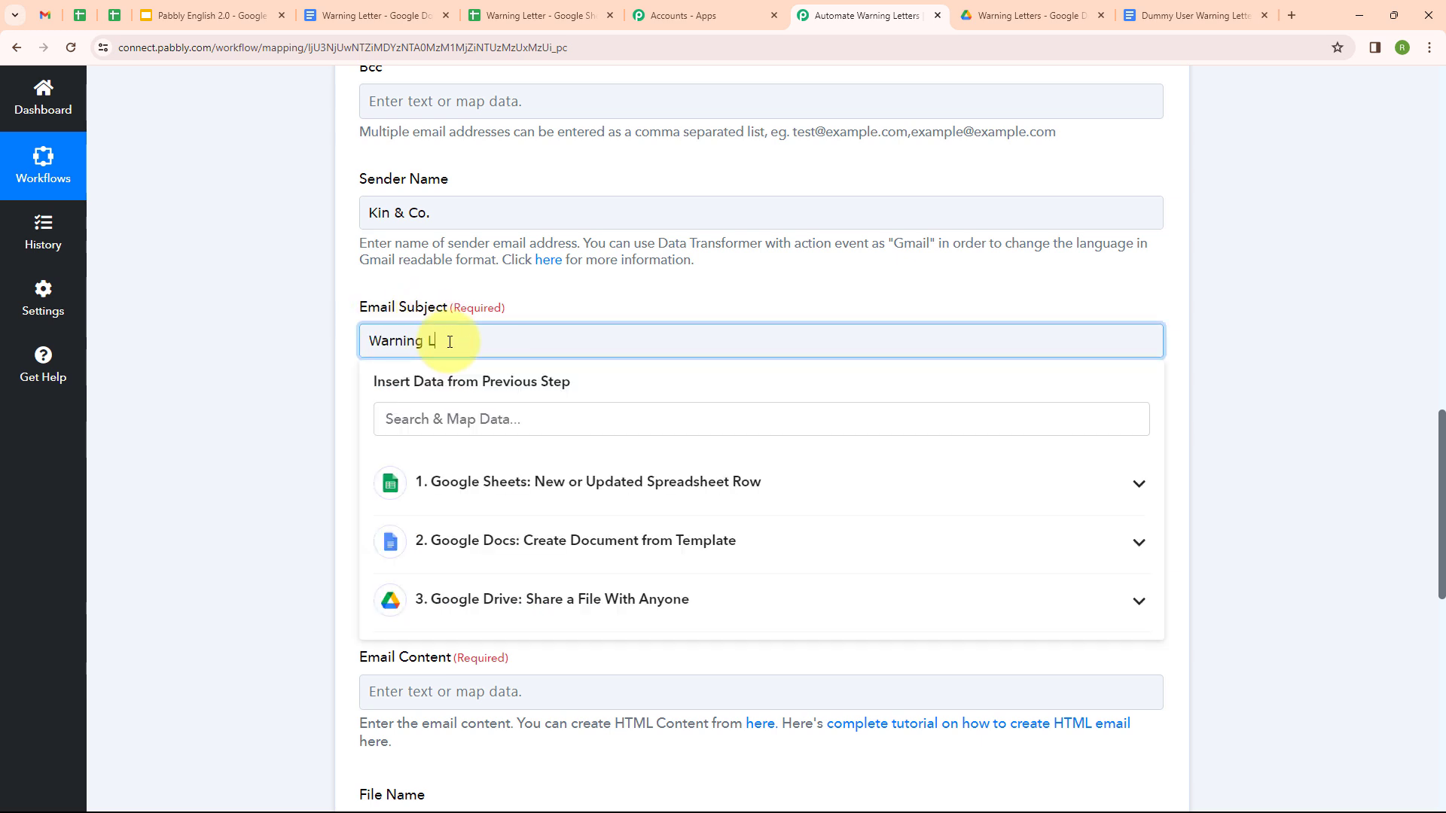
type("etter")
left_click(351, 318)
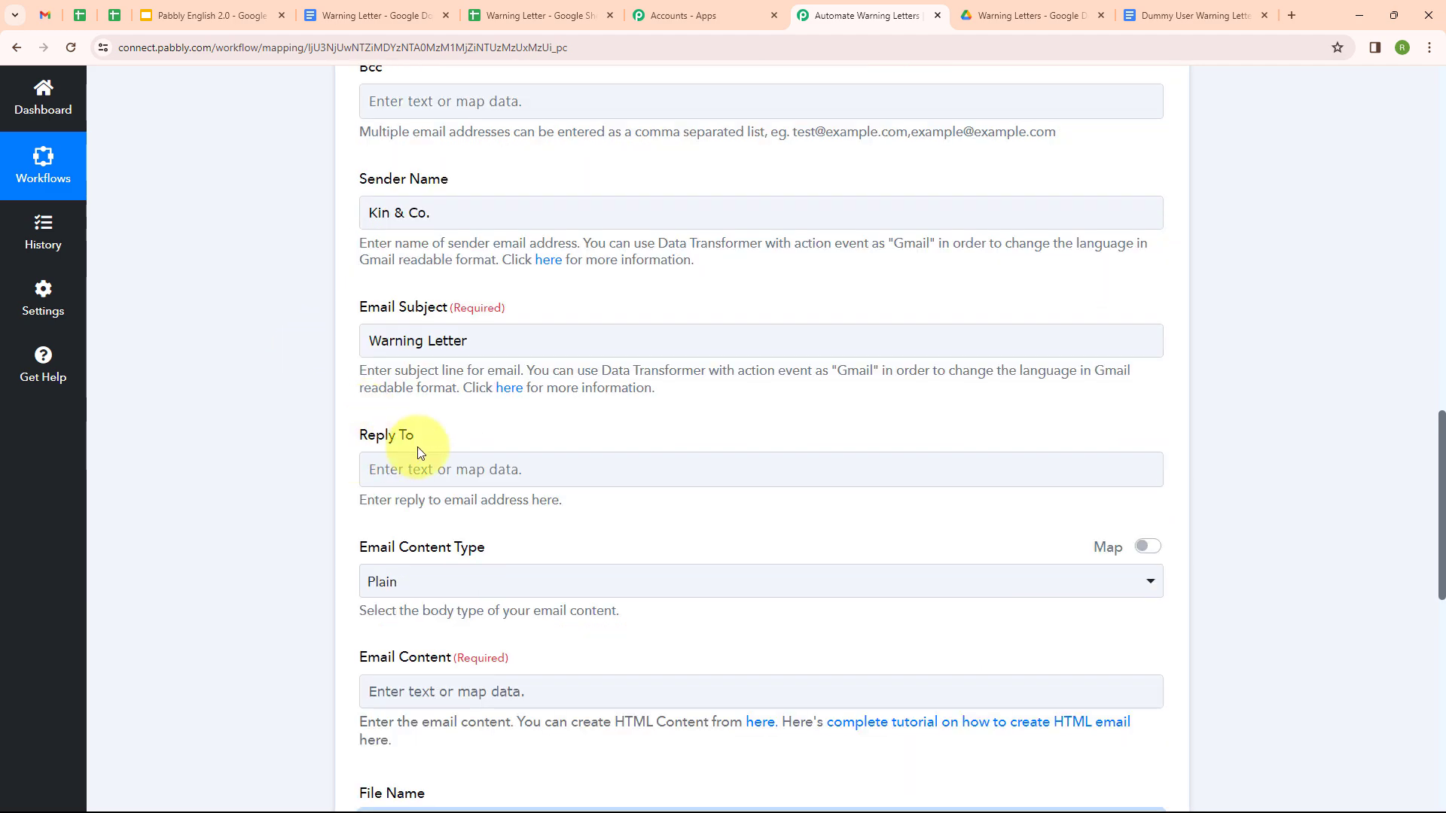
Step: Keep the email content type as Plain and paste the warning-letter body text
left_click(620, 465)
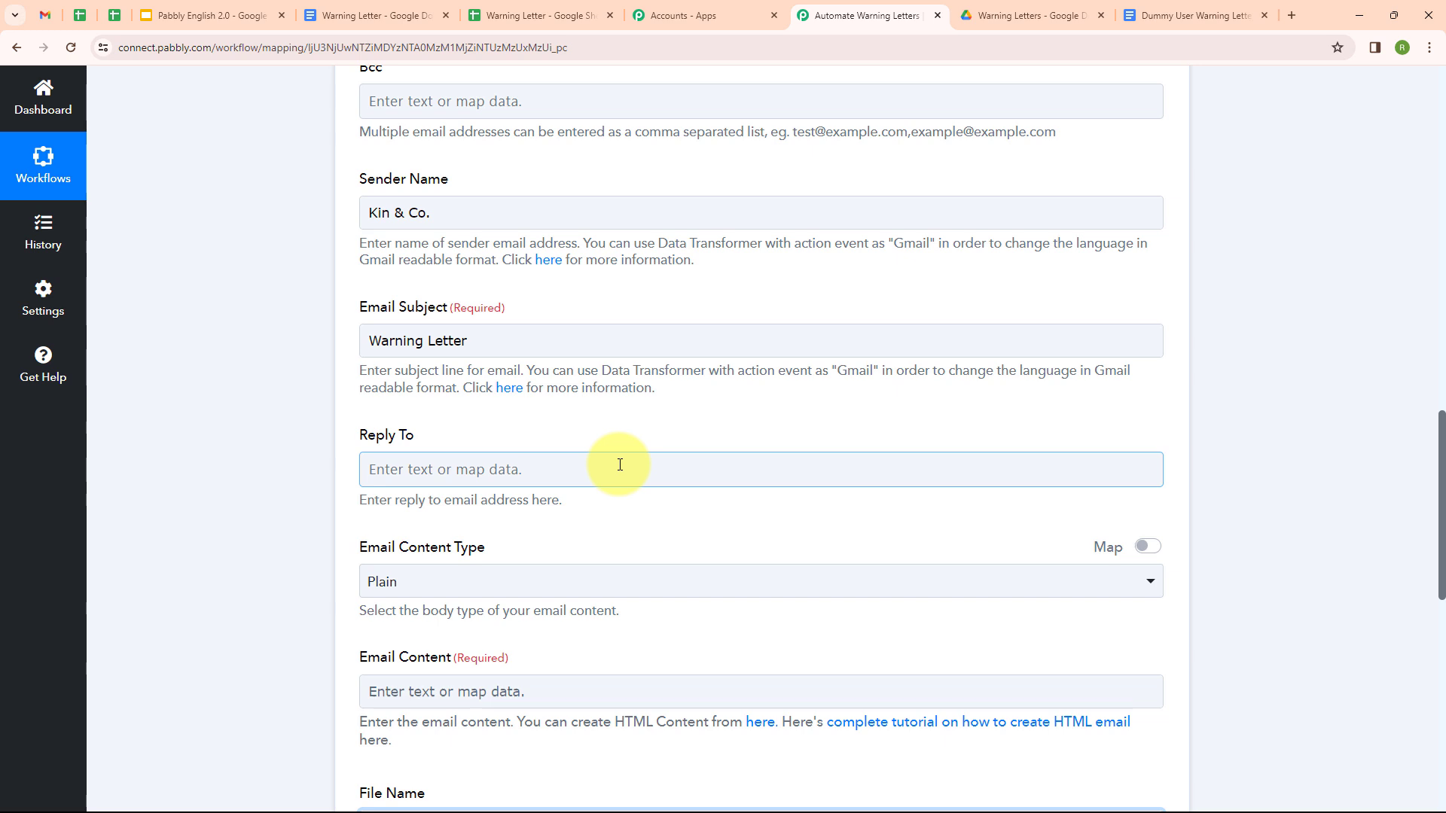
scroll(620, 465, "down", 2)
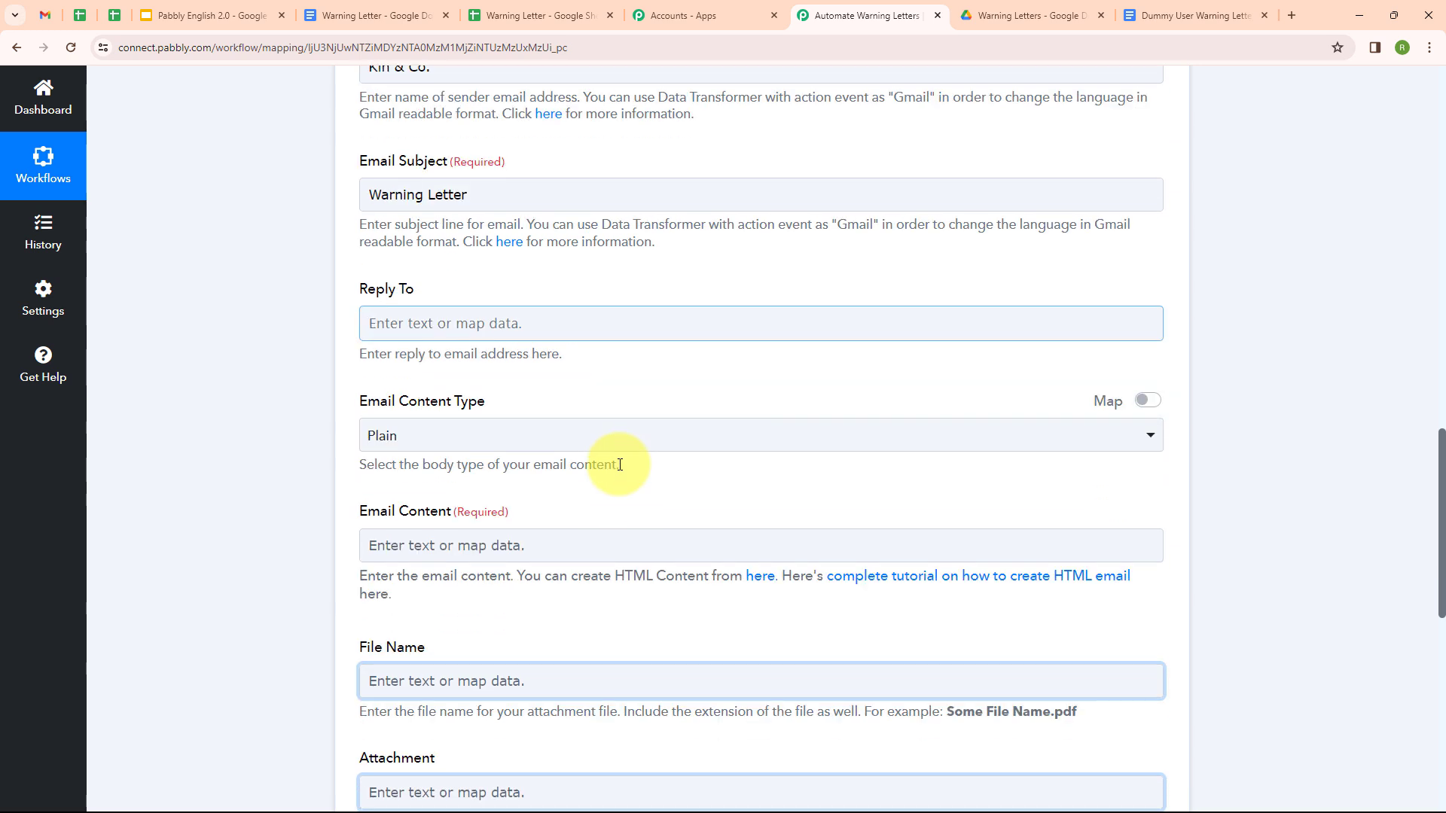
left_click(600, 434)
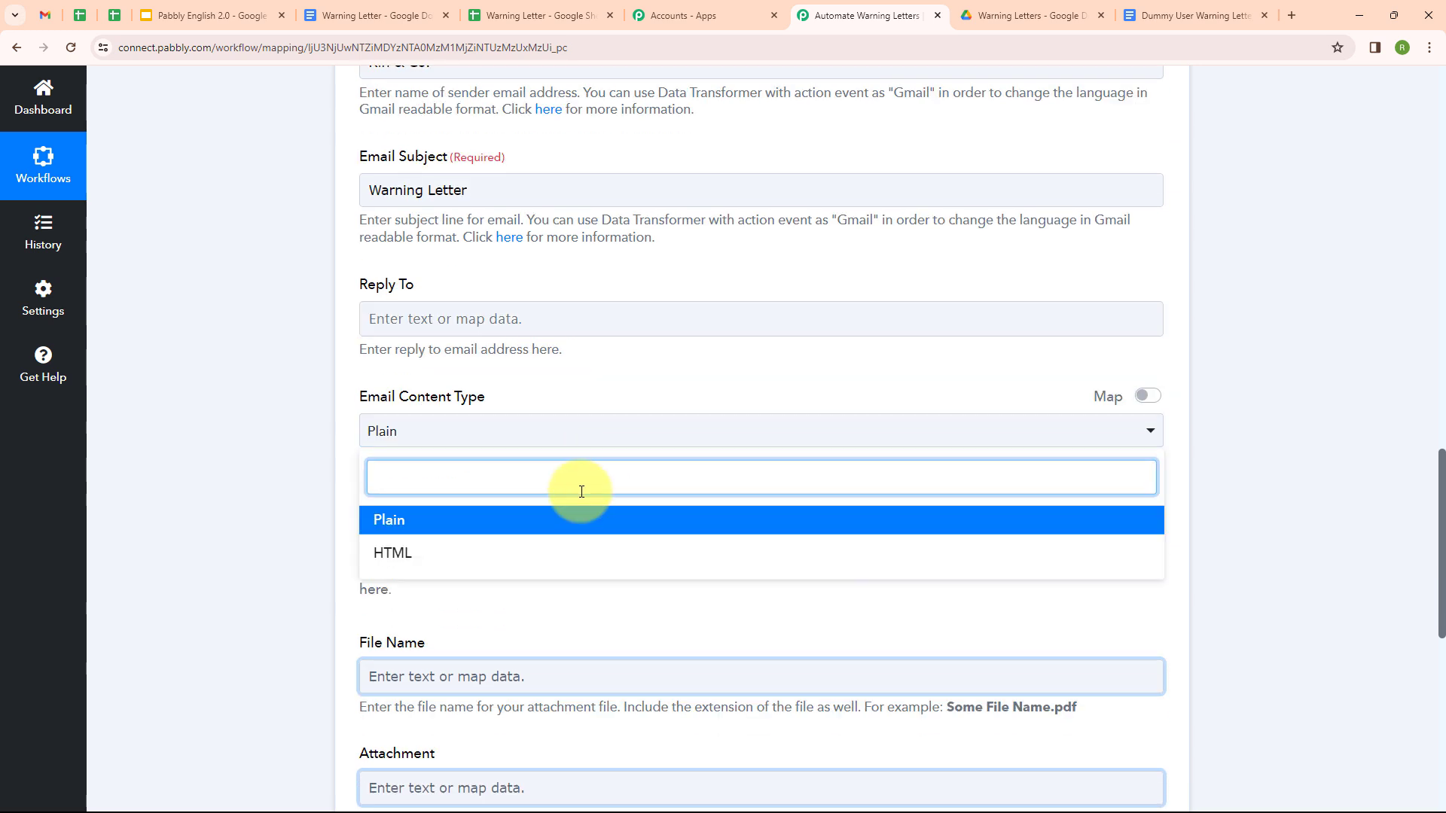
left_click(580, 515)
scroll(391, 472, "down", 1)
left_click(446, 470)
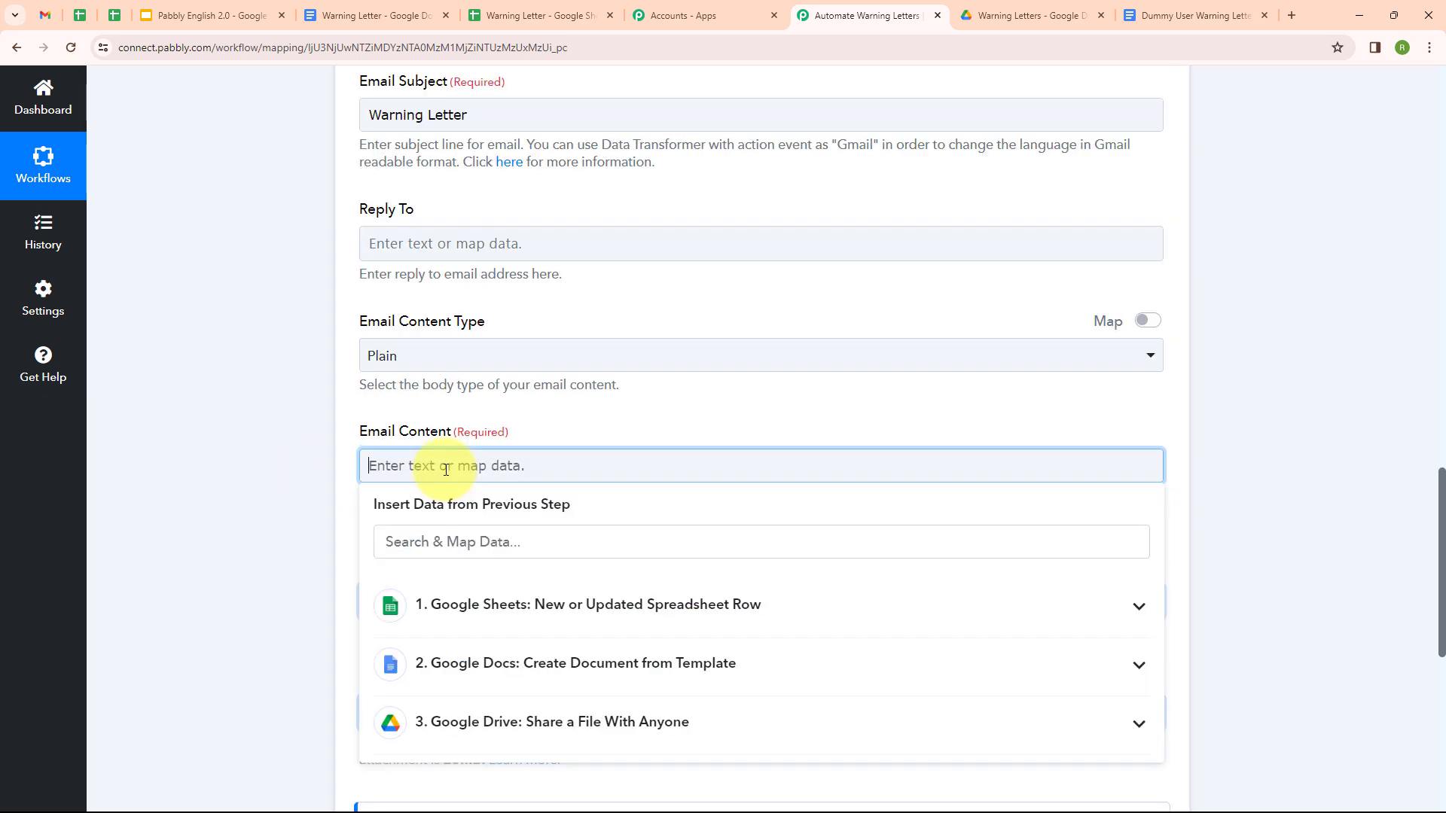
type("Dear [Employee Name],  I am writing to formally address your recent Misconduct on [Date]. This behavior is a violation of our company's policies. We expect all employees to adhere company's policies. Your actions fall short of these expectations.  Attached to this email, you will find your Warning Letter. Any further instances of similar conduct may result in more severe disciplinary action, up to and including termination of employment.  We are committed to maintaining a professional and respectful work environment. We are here to support you in adhering to our company's policies. Please feel free to contact HR Department to discuss this matter further or if you have any questions regarding company policies.  Sincerely, HR Department Kin & Co.")
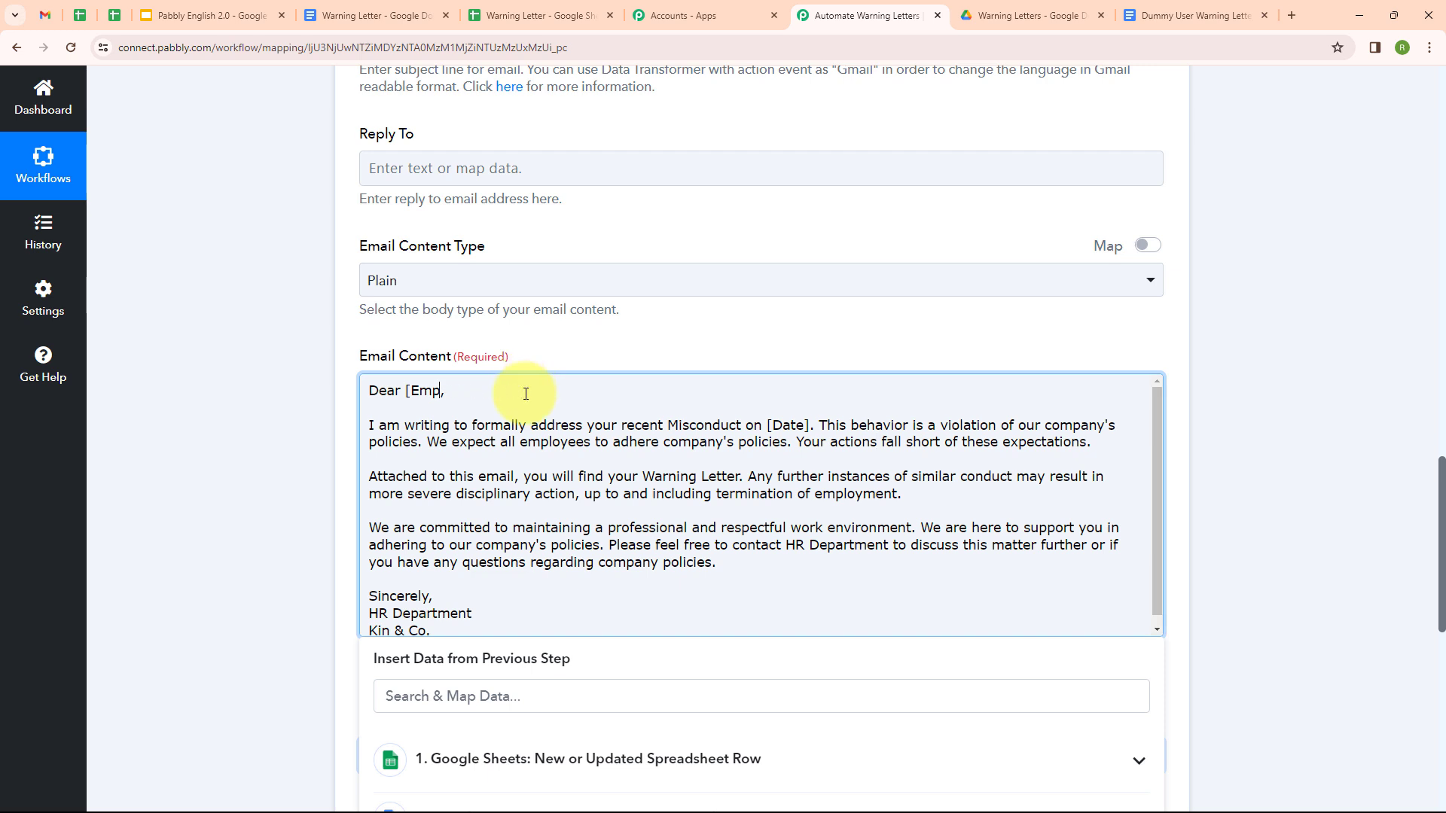
Step: Replace the body's name and [Date] placeholders with the mapped Employee's Name and Date
key("BackSpace")
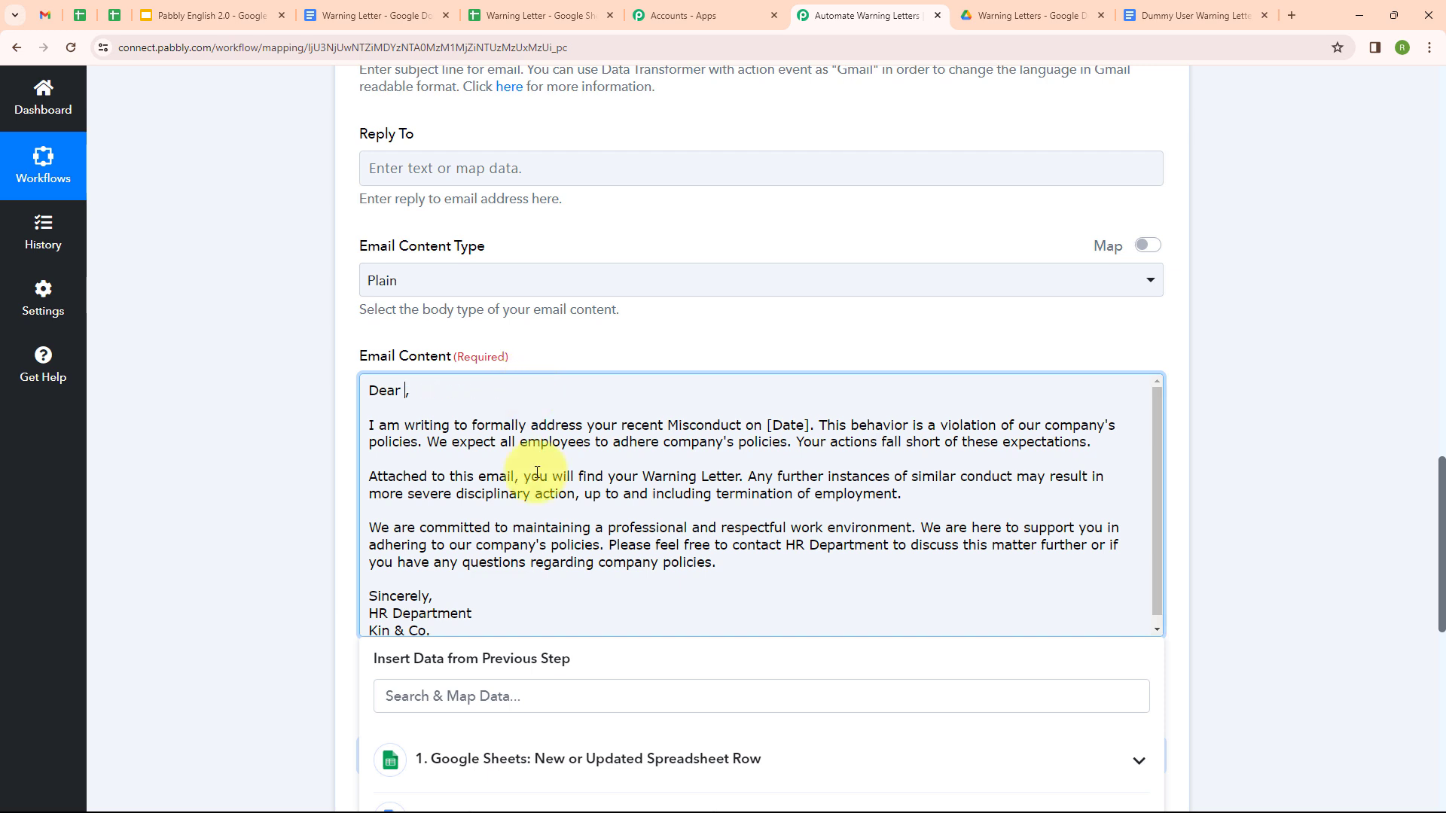
left_click(568, 759)
scroll(587, 697, "down", 4)
scroll(568, 716, "down", 3)
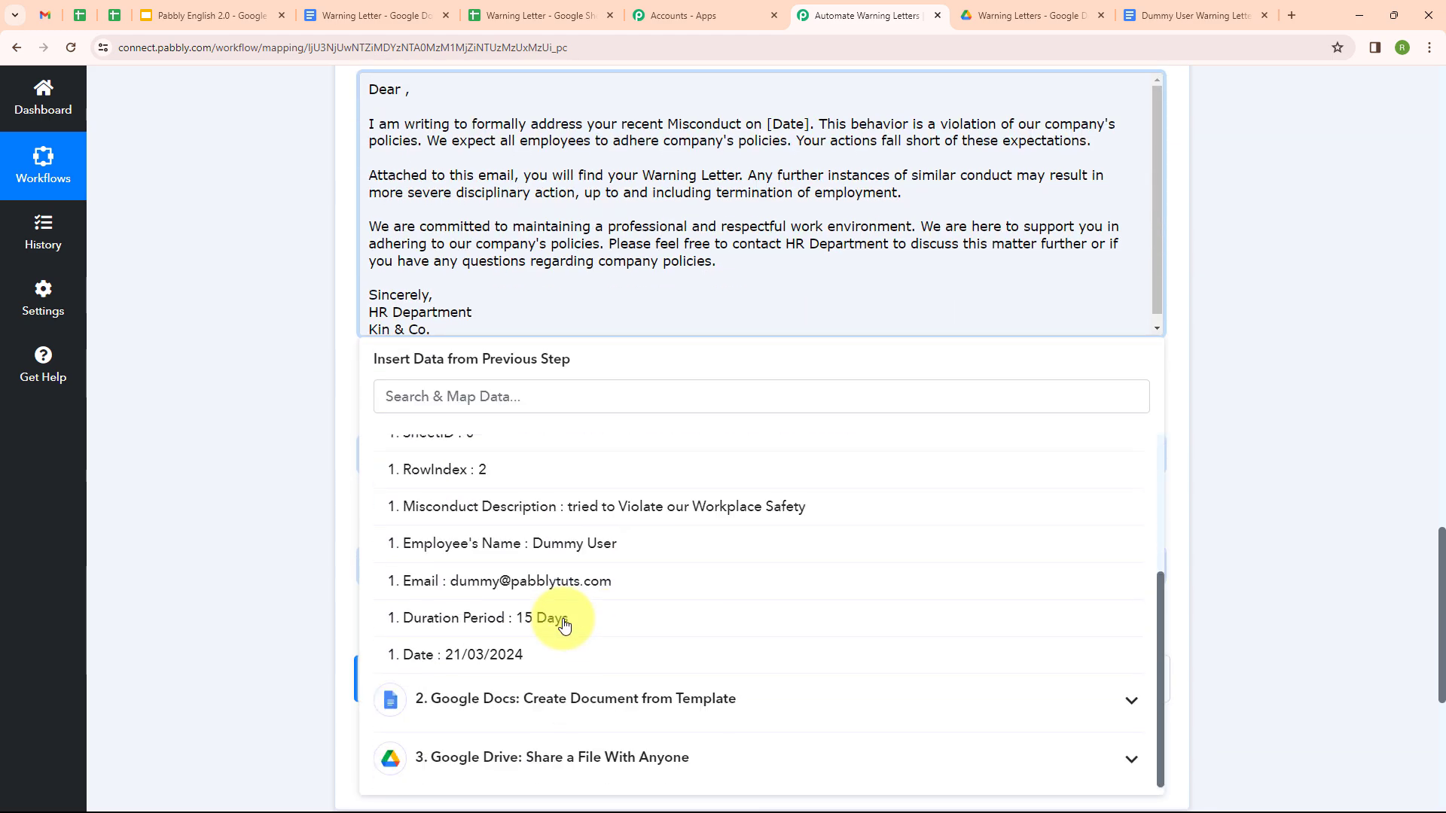
left_click(527, 542)
left_click(809, 134)
key("BackSpace")
key("BackSpace")
key("BackSpace")
key("BackSpace")
key("BackSpace")
key("BackSpace")
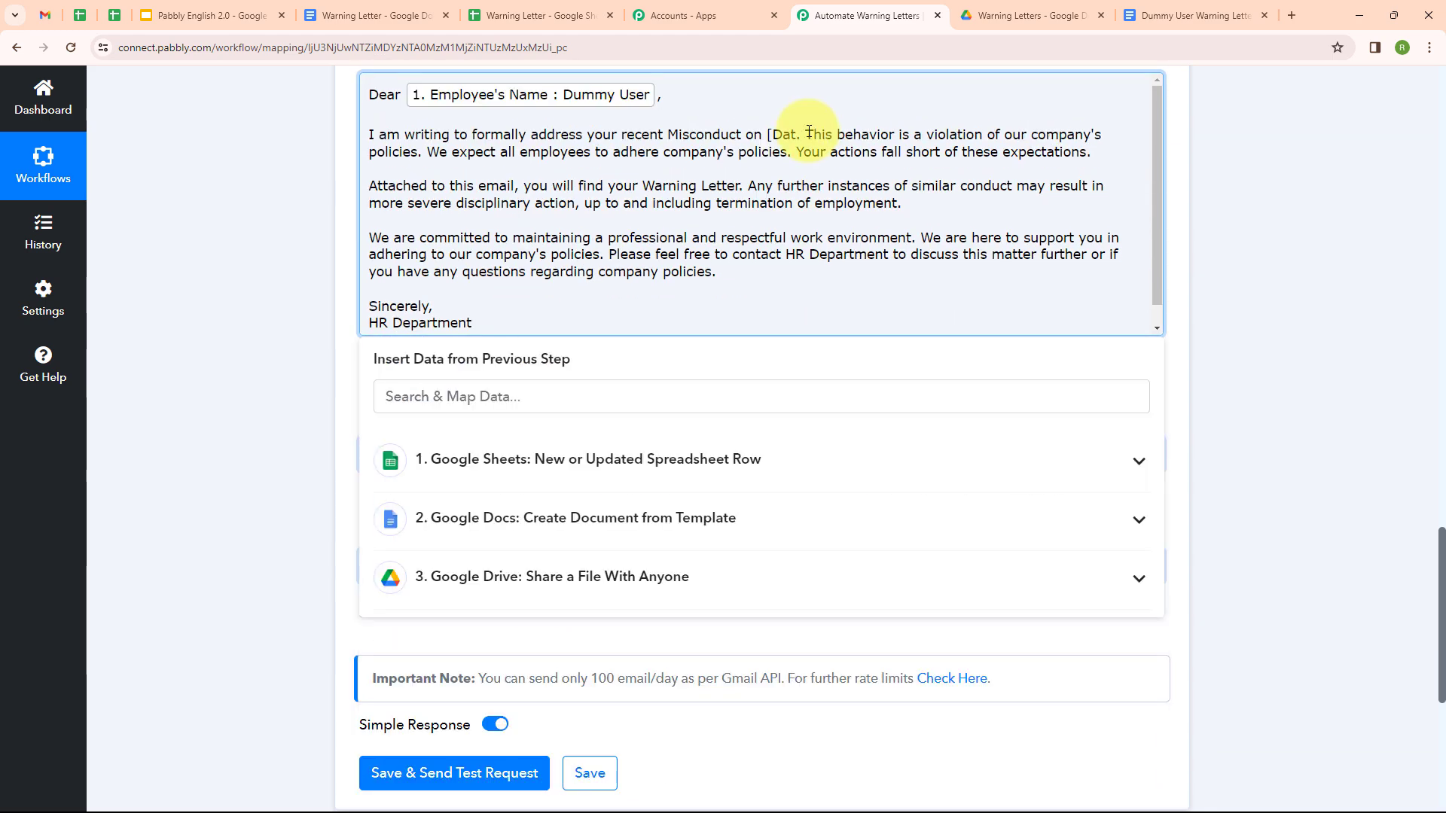
left_click(855, 448)
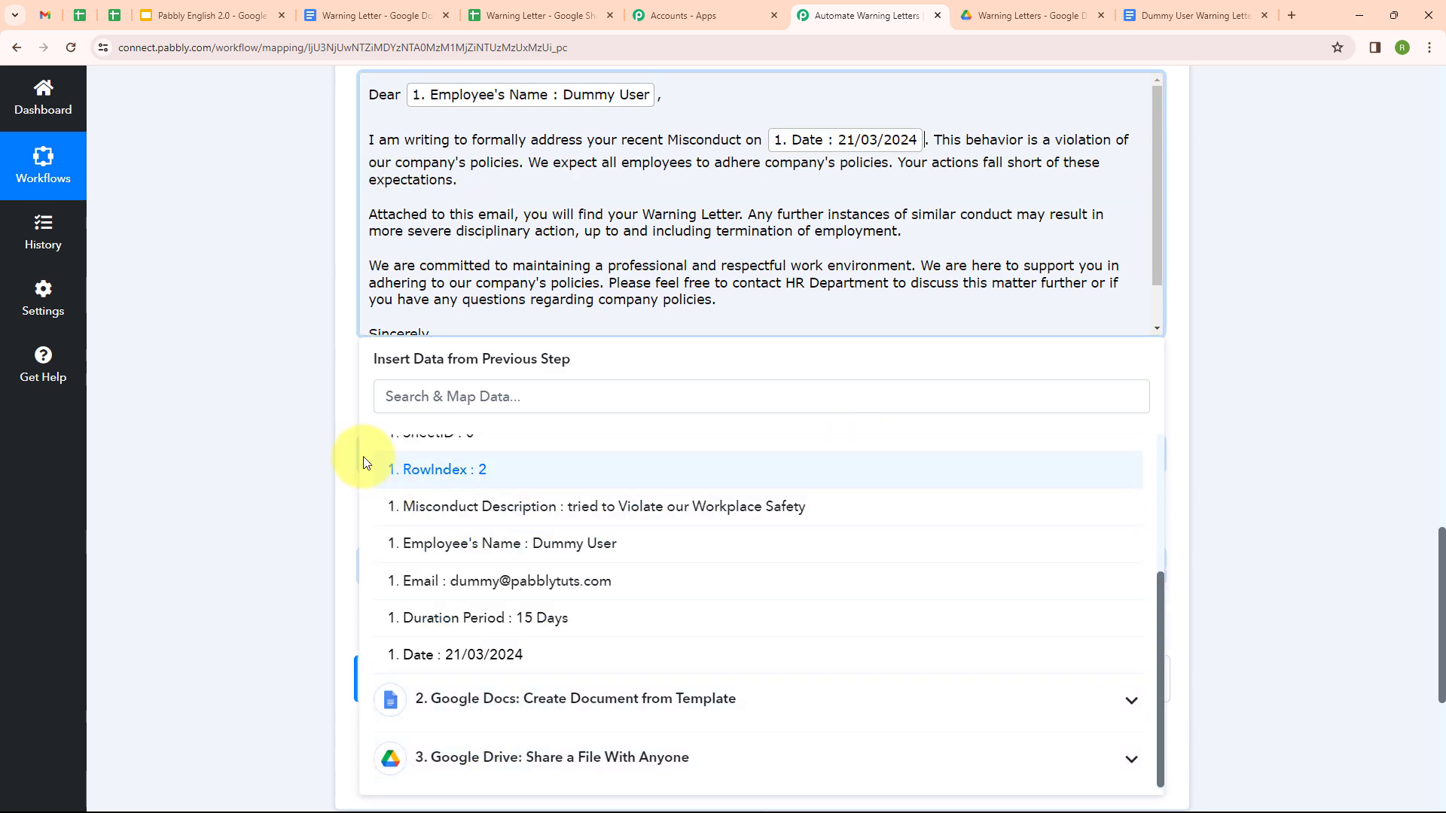
left_click(467, 654)
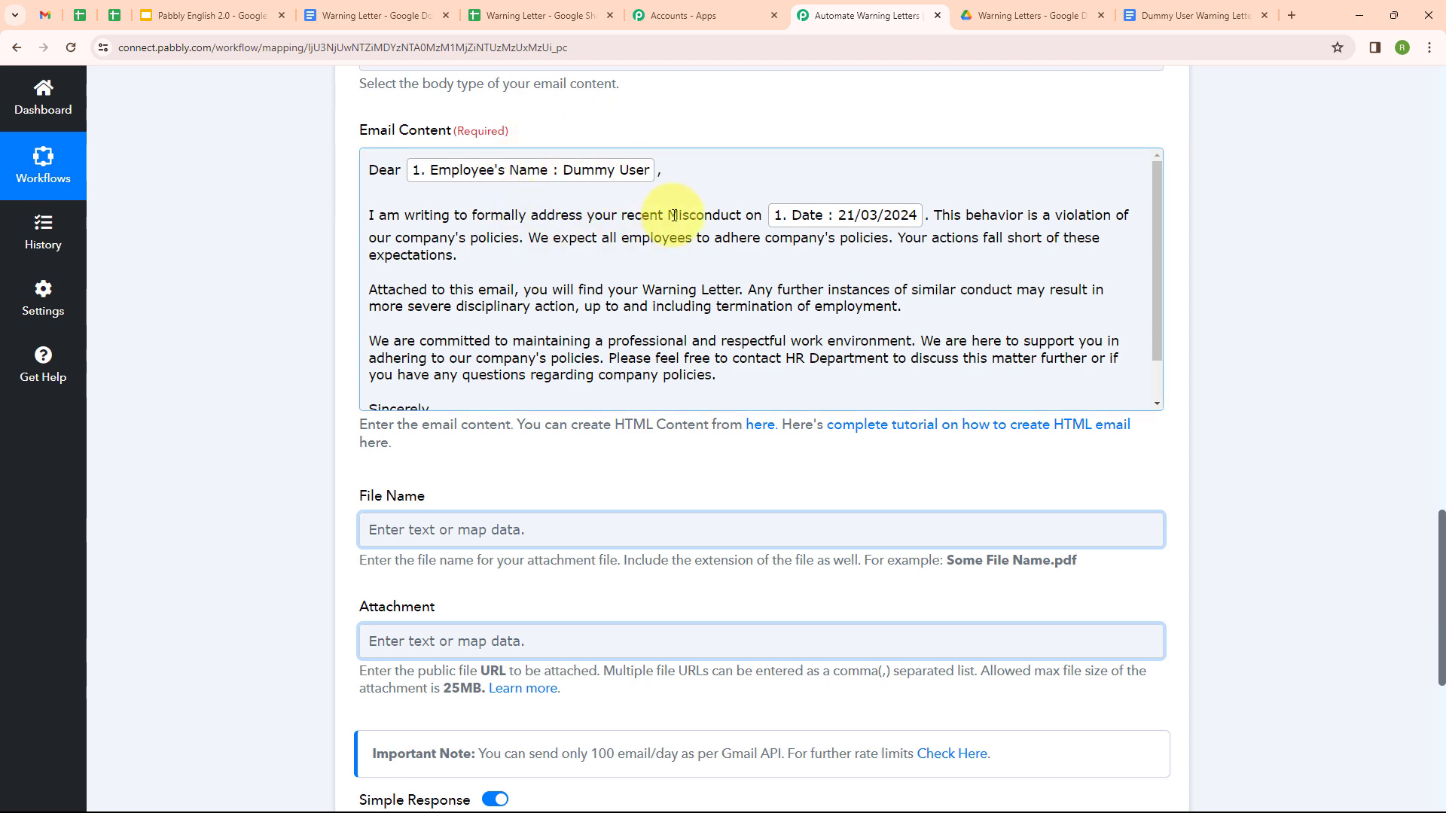
scroll(668, 213, "down", 1)
scroll(662, 210, "up", 1)
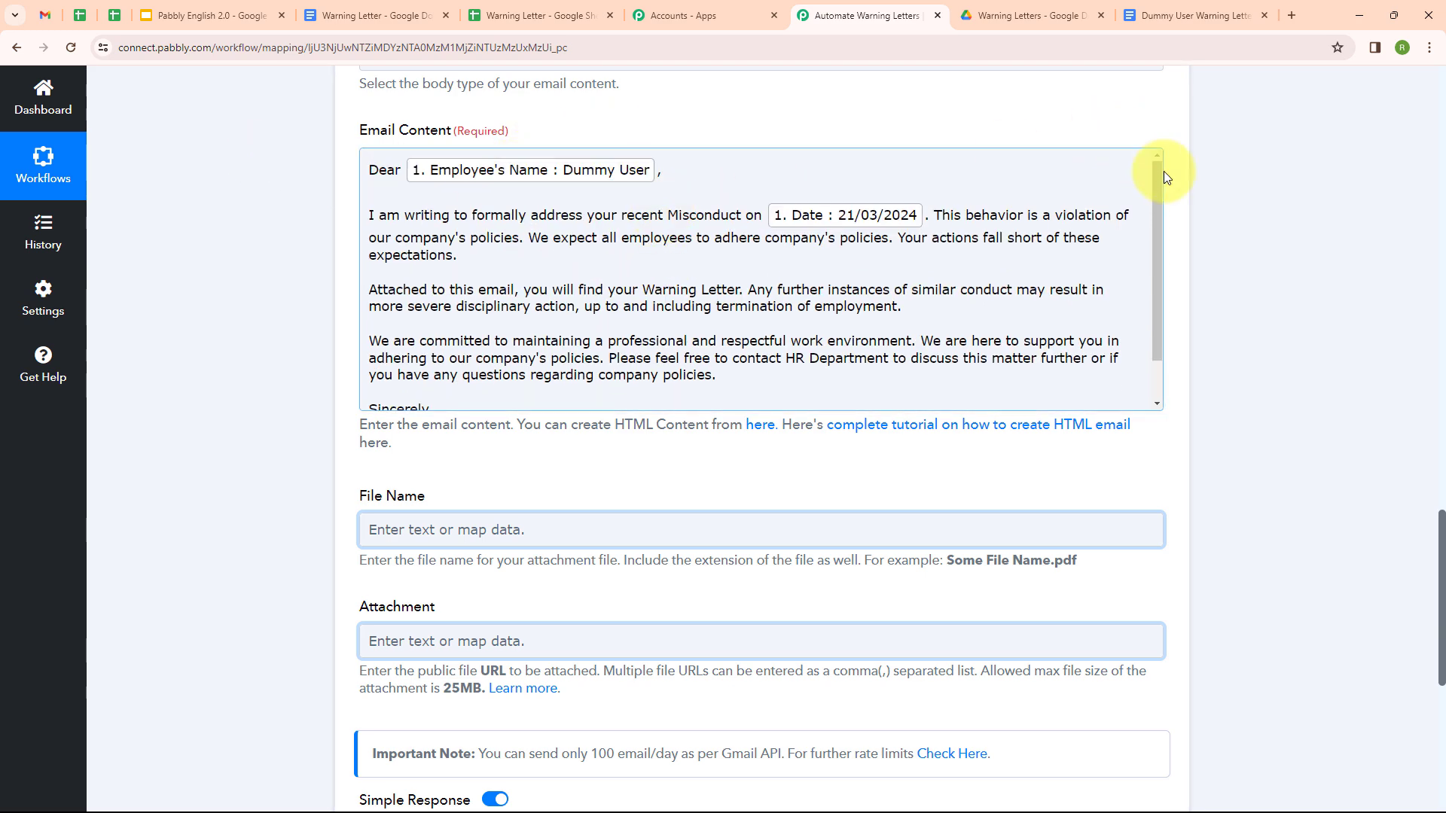
scroll(1164, 176, "down", 4)
Step: Attach the letter using the Drive document's name and the Res2 ExportLinks Application/pdf link
left_click(613, 226)
left_click(686, 482)
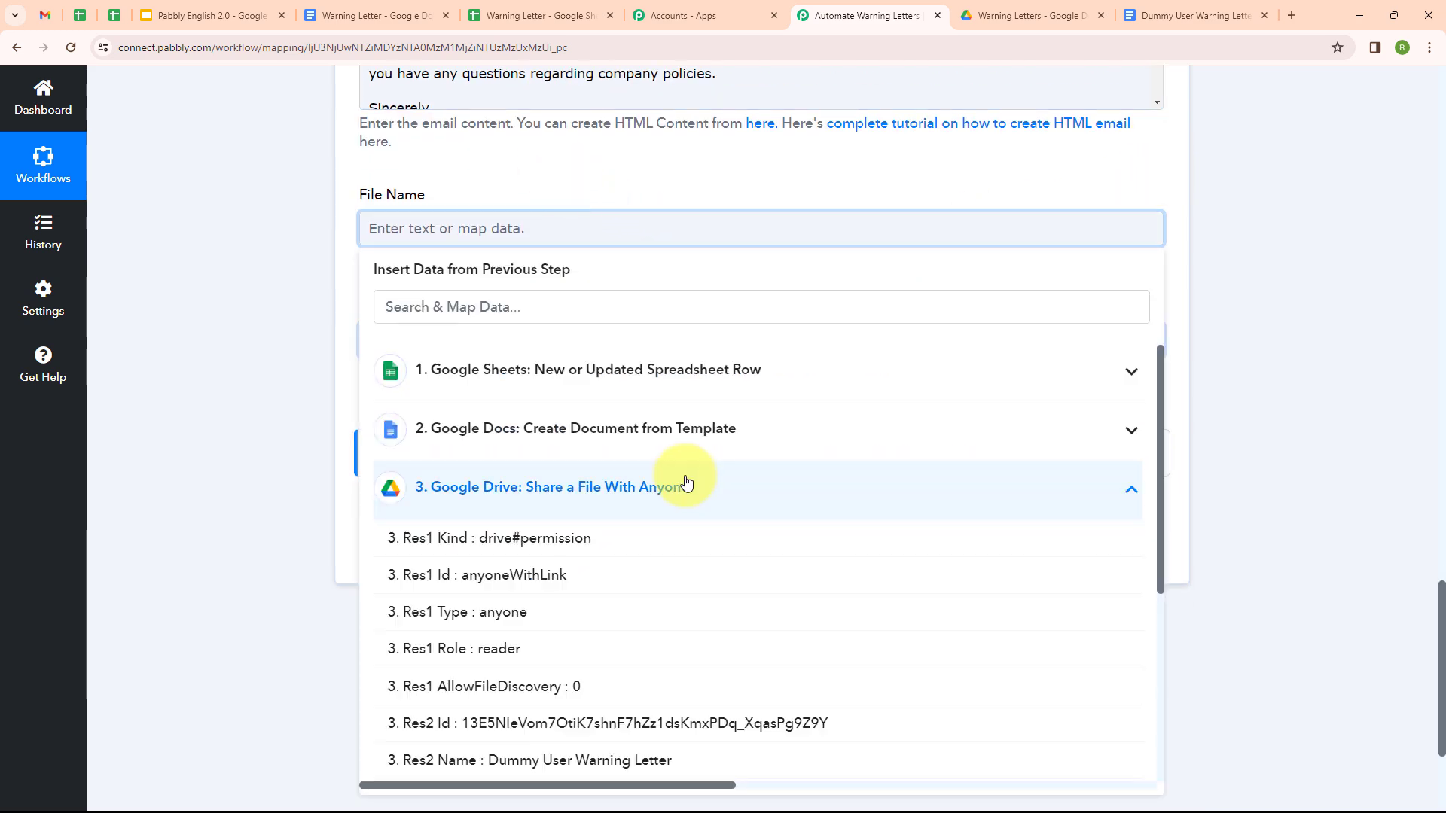
left_click(662, 760)
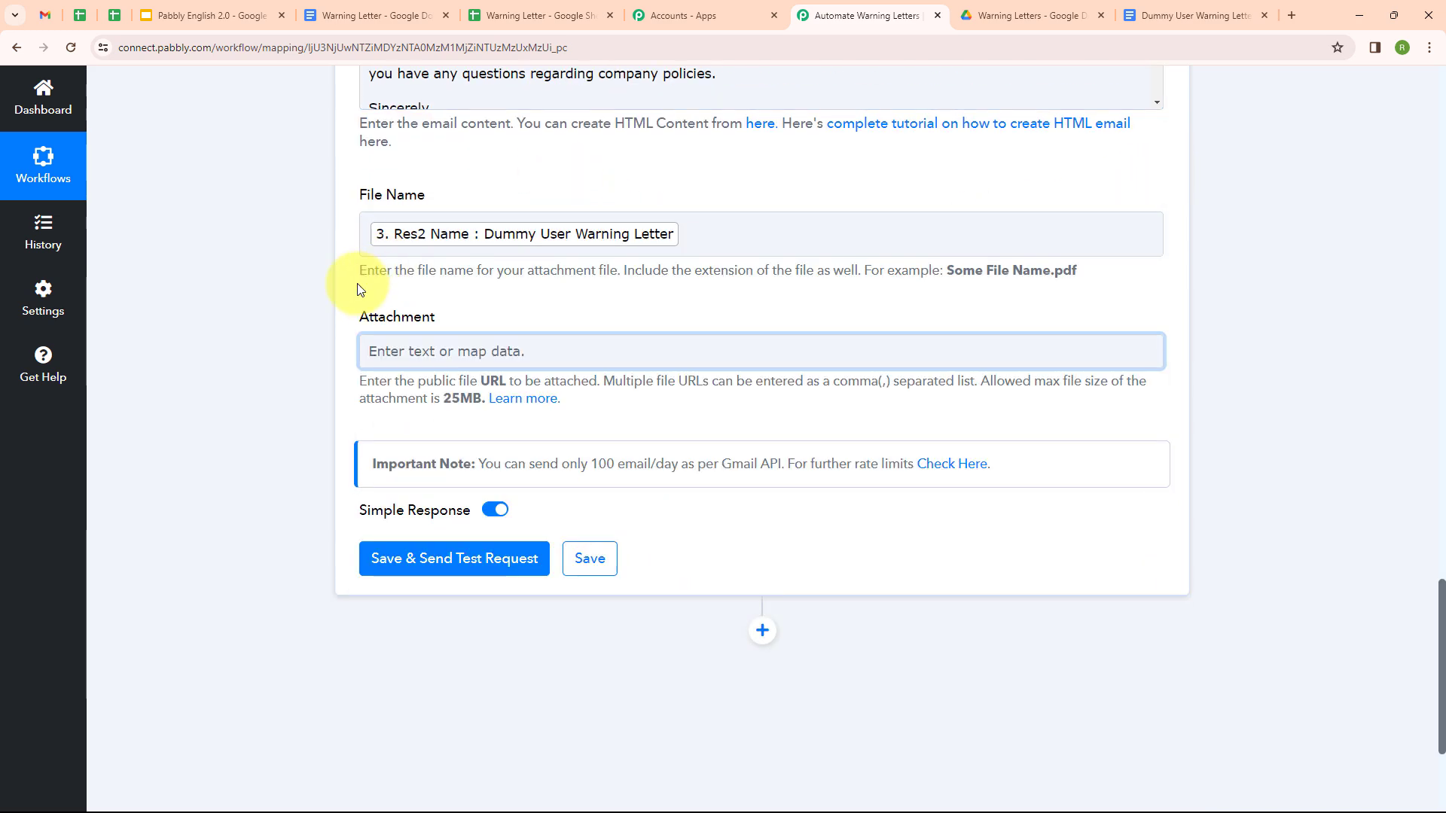
left_click(419, 351)
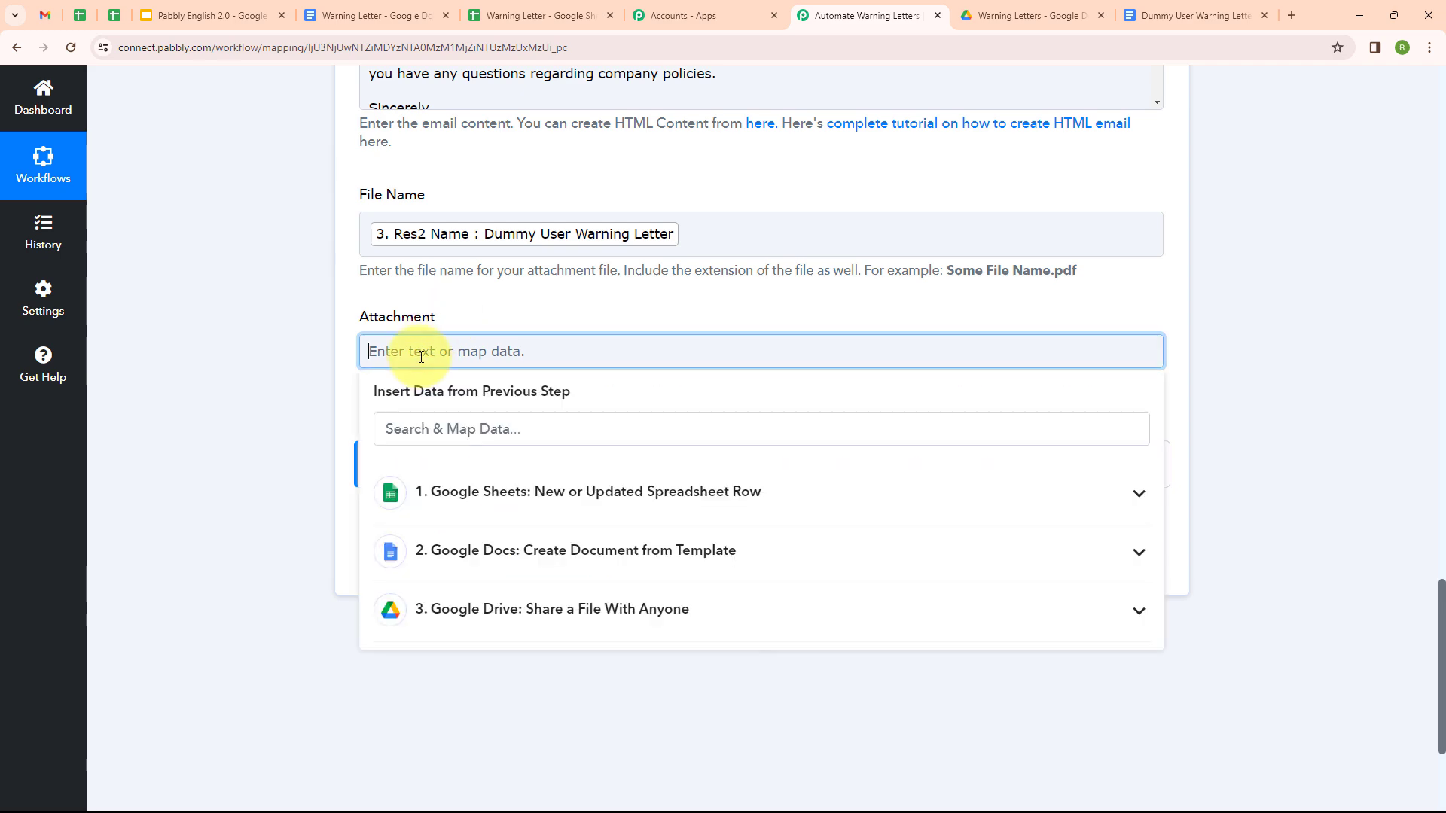
left_click(600, 600)
scroll(599, 580, "down", 5)
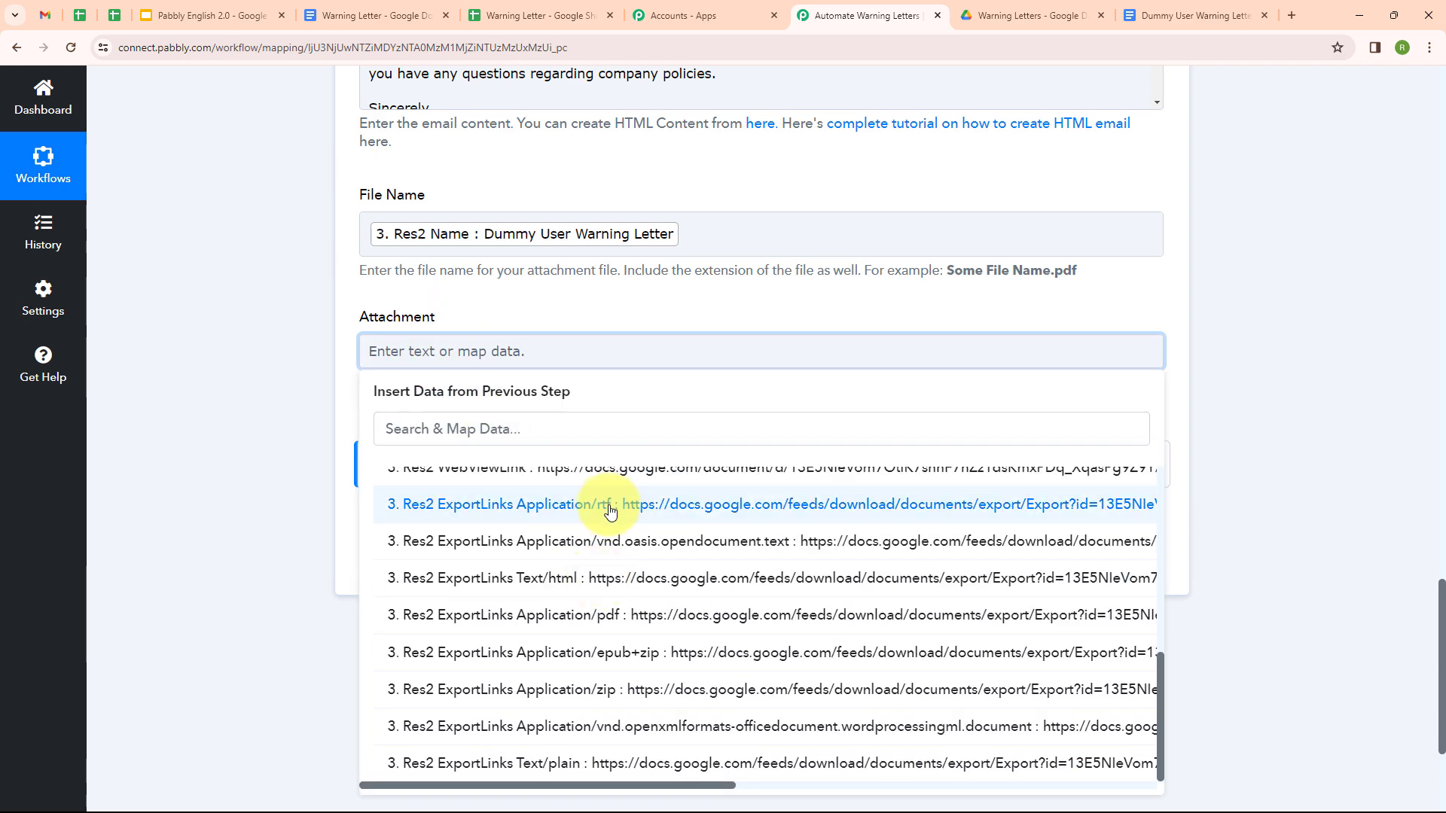
left_click(424, 354)
left_click(493, 428)
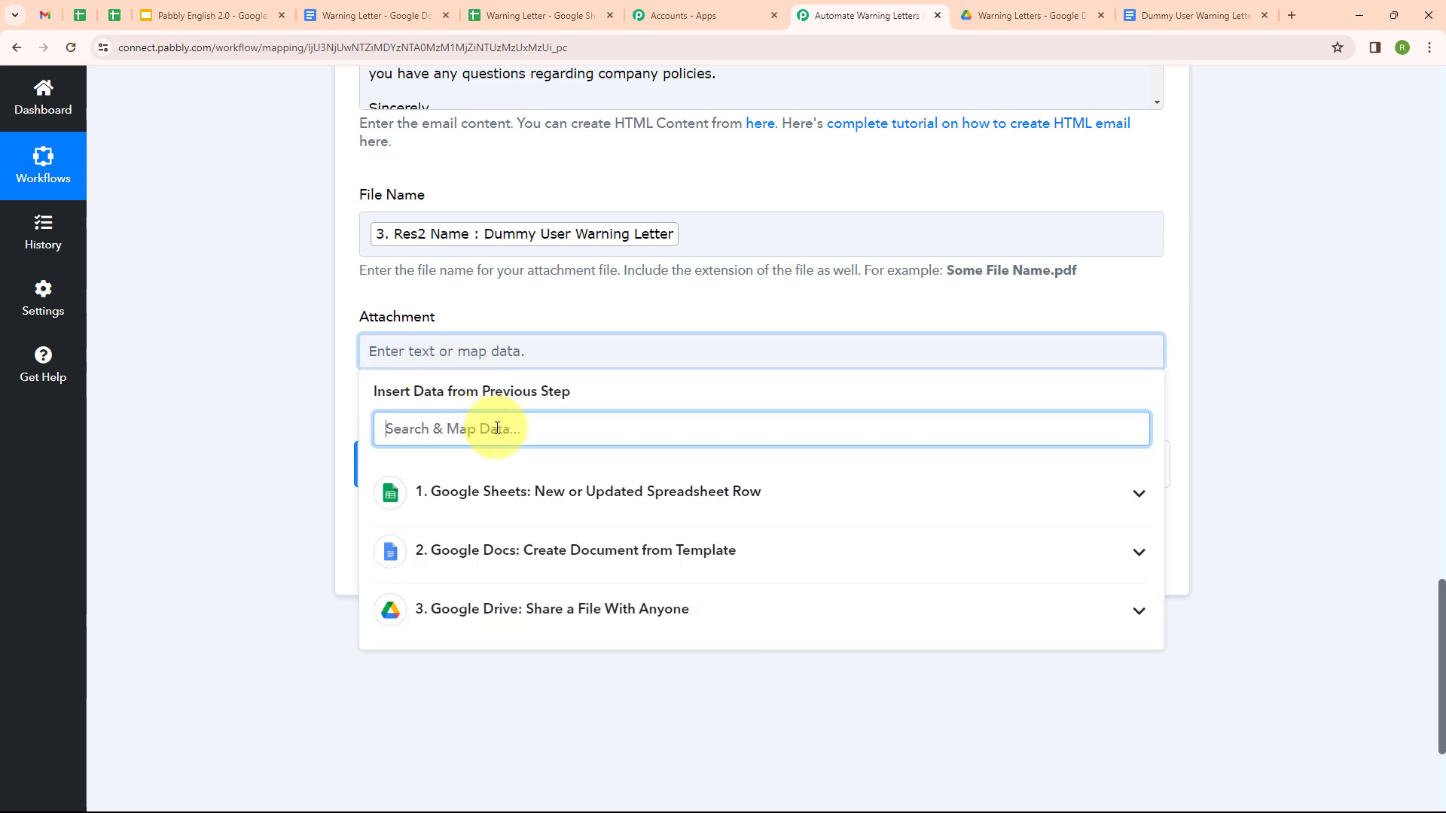
type("pdf")
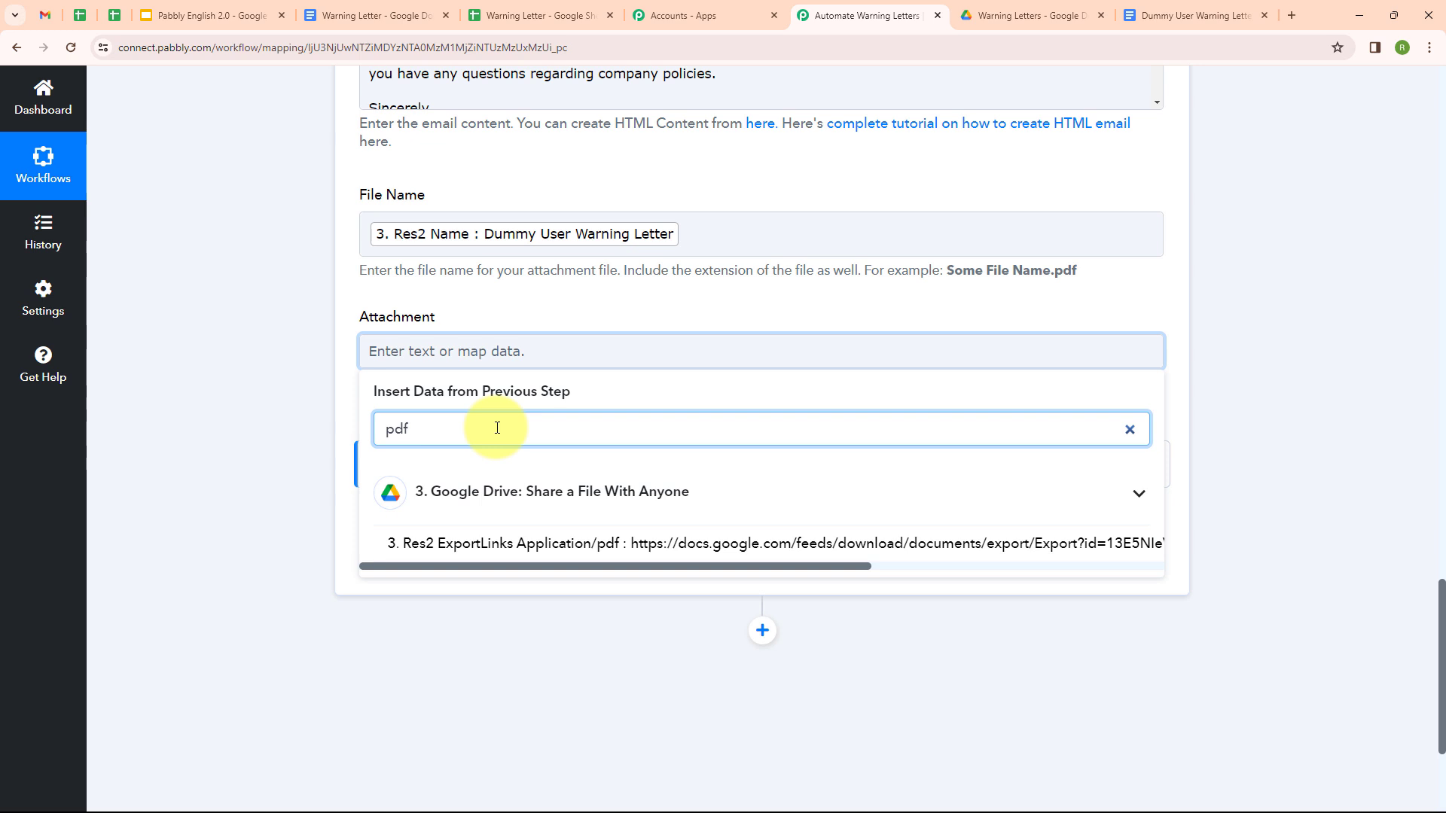
left_click(500, 543)
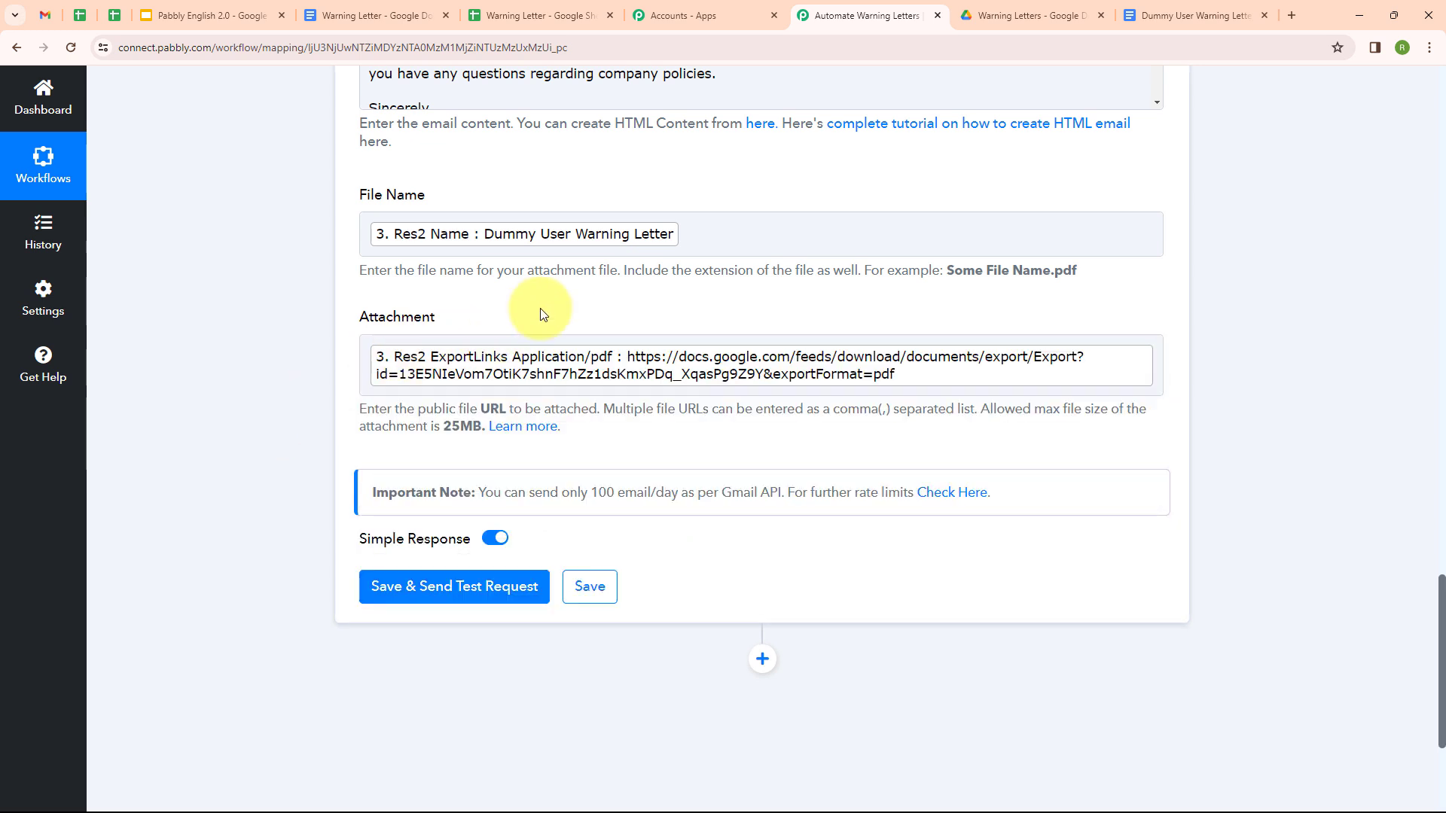
Step: Send a test email from the Gmail step and check it in the Gmail inbox
left_click(461, 580)
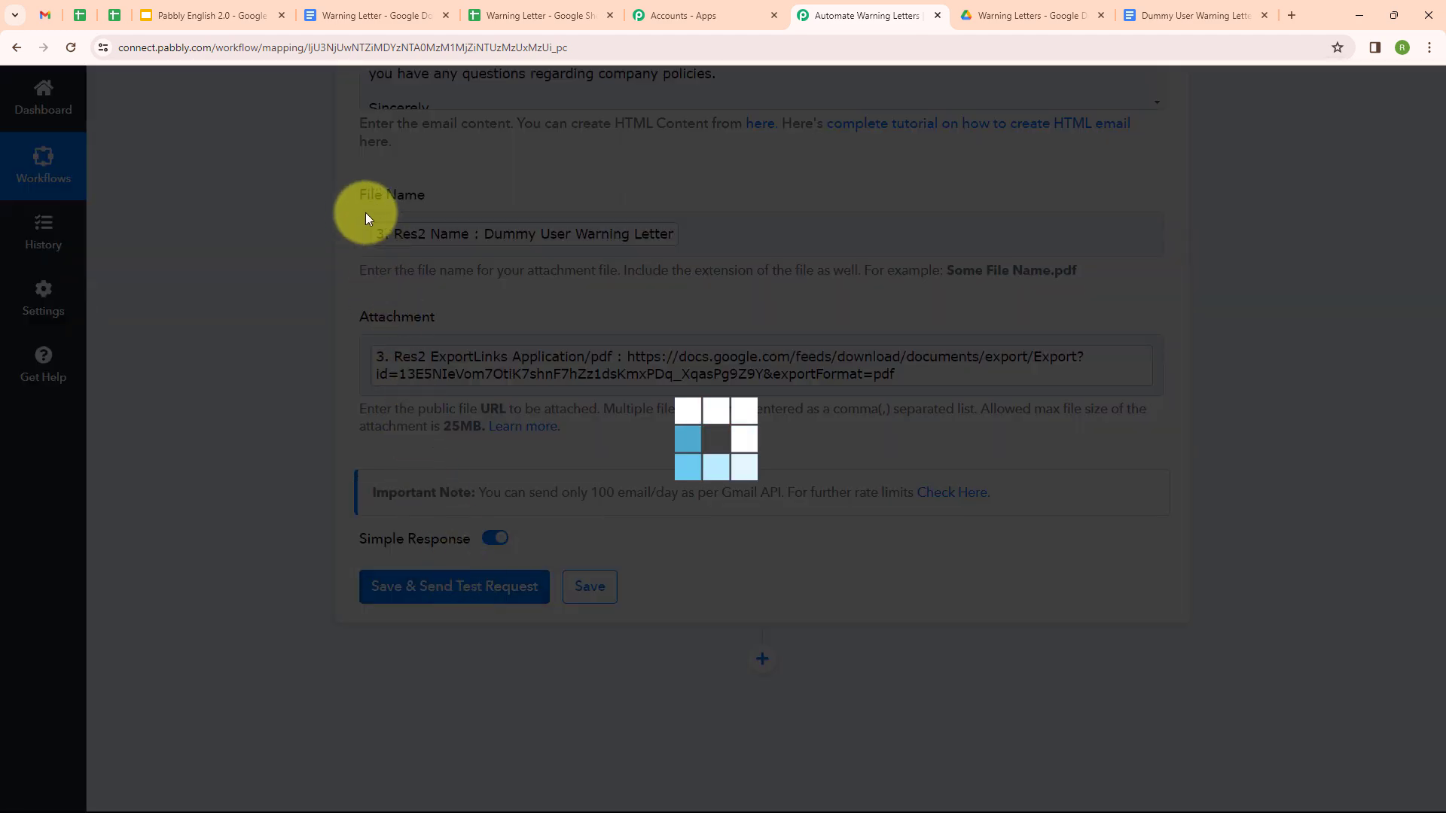
scroll(851, 549, "down", 5)
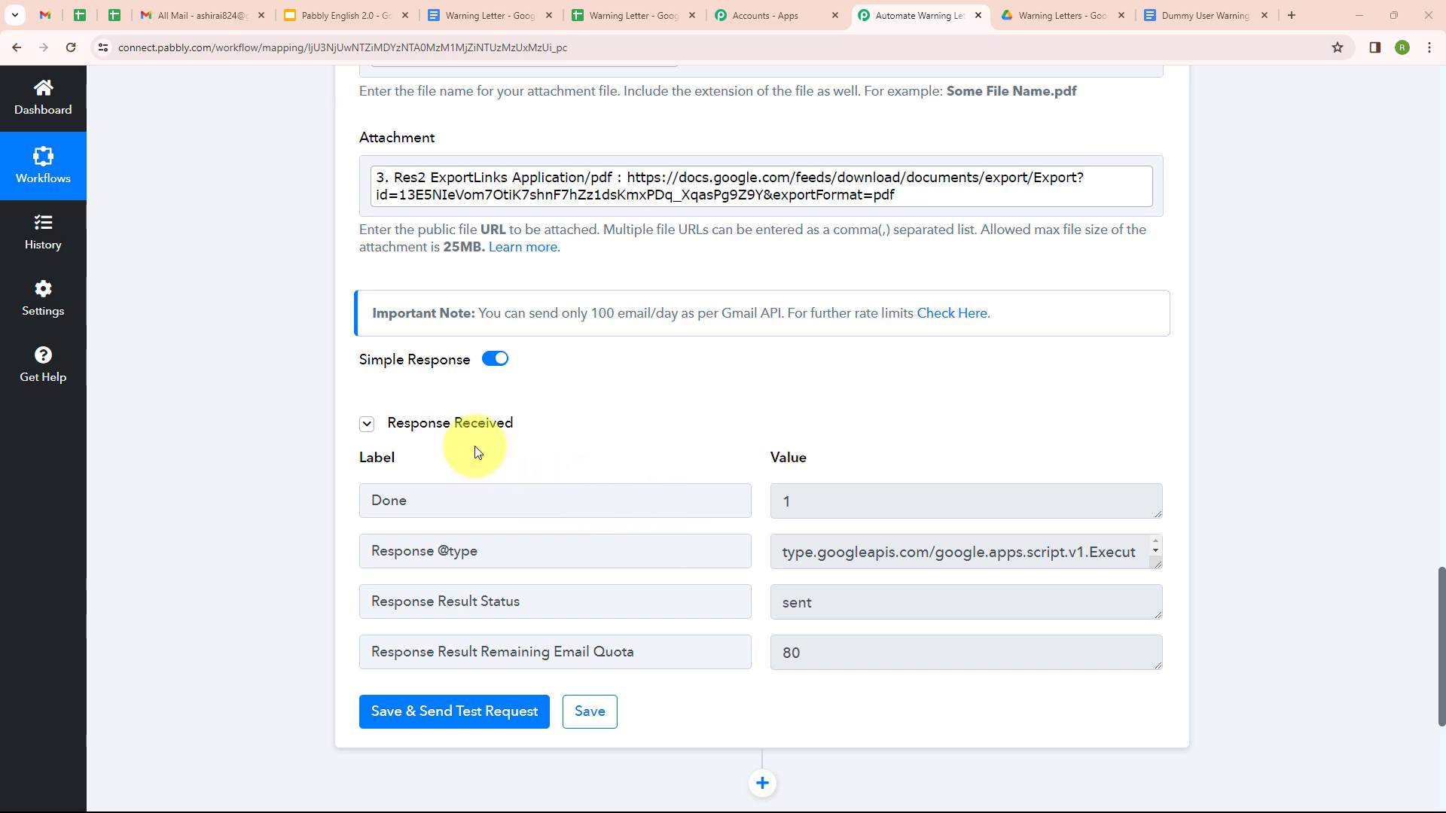
key("ctrl+1")
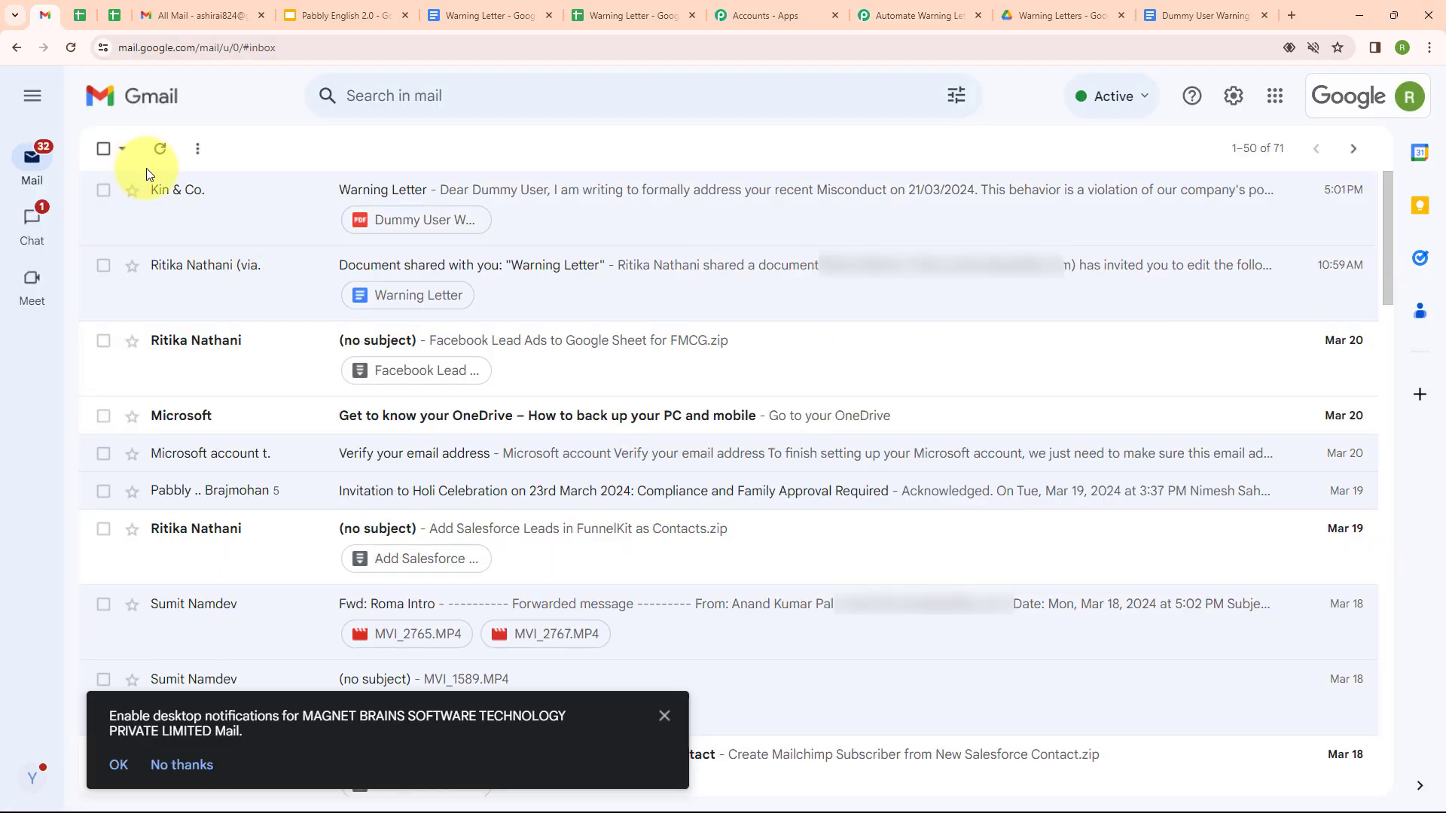
Step: Check the Kin & Co Warning Letter email's PDF attachment, then return to the Pabbly workflow
left_click(278, 205)
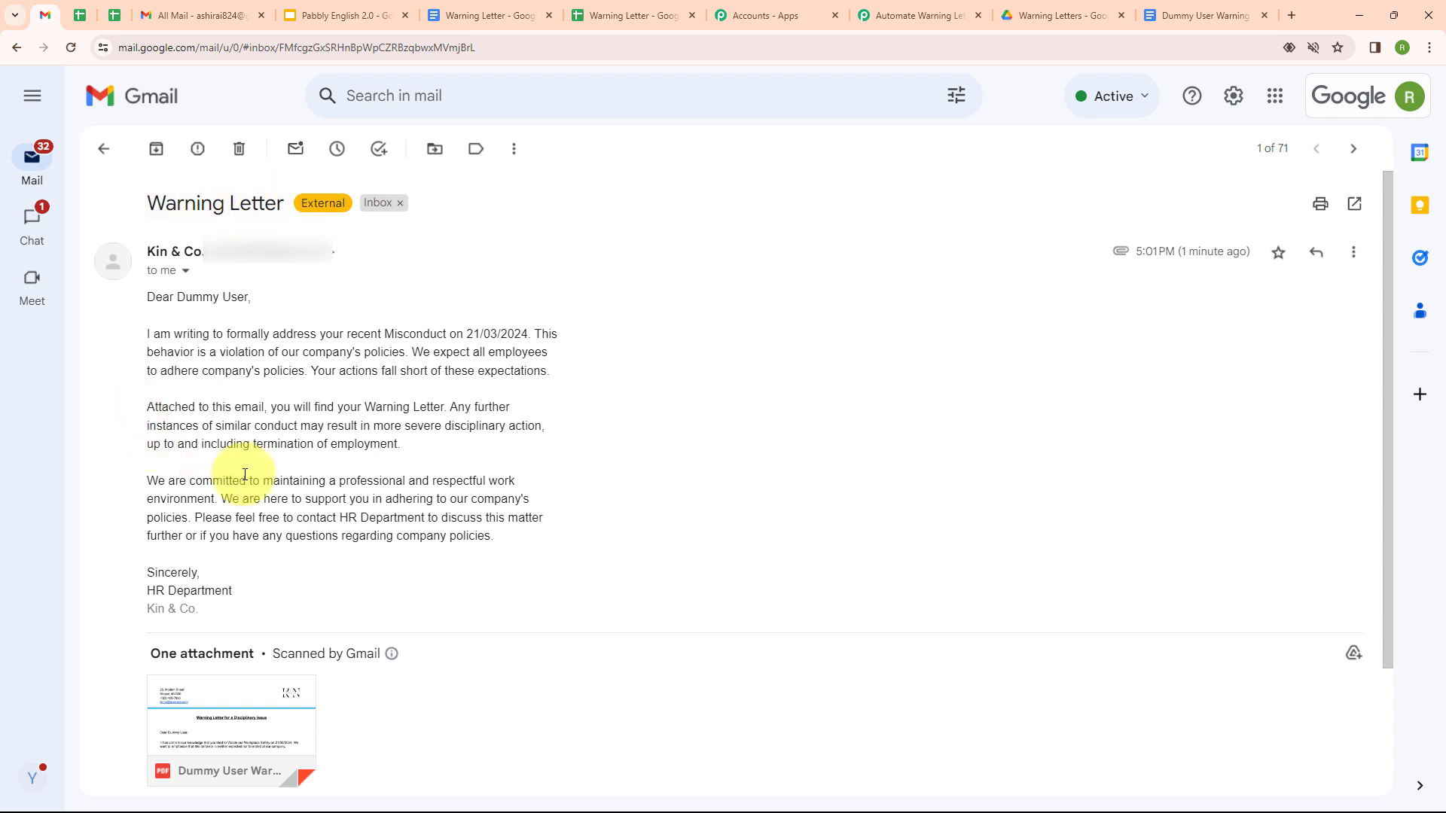
left_click(244, 729)
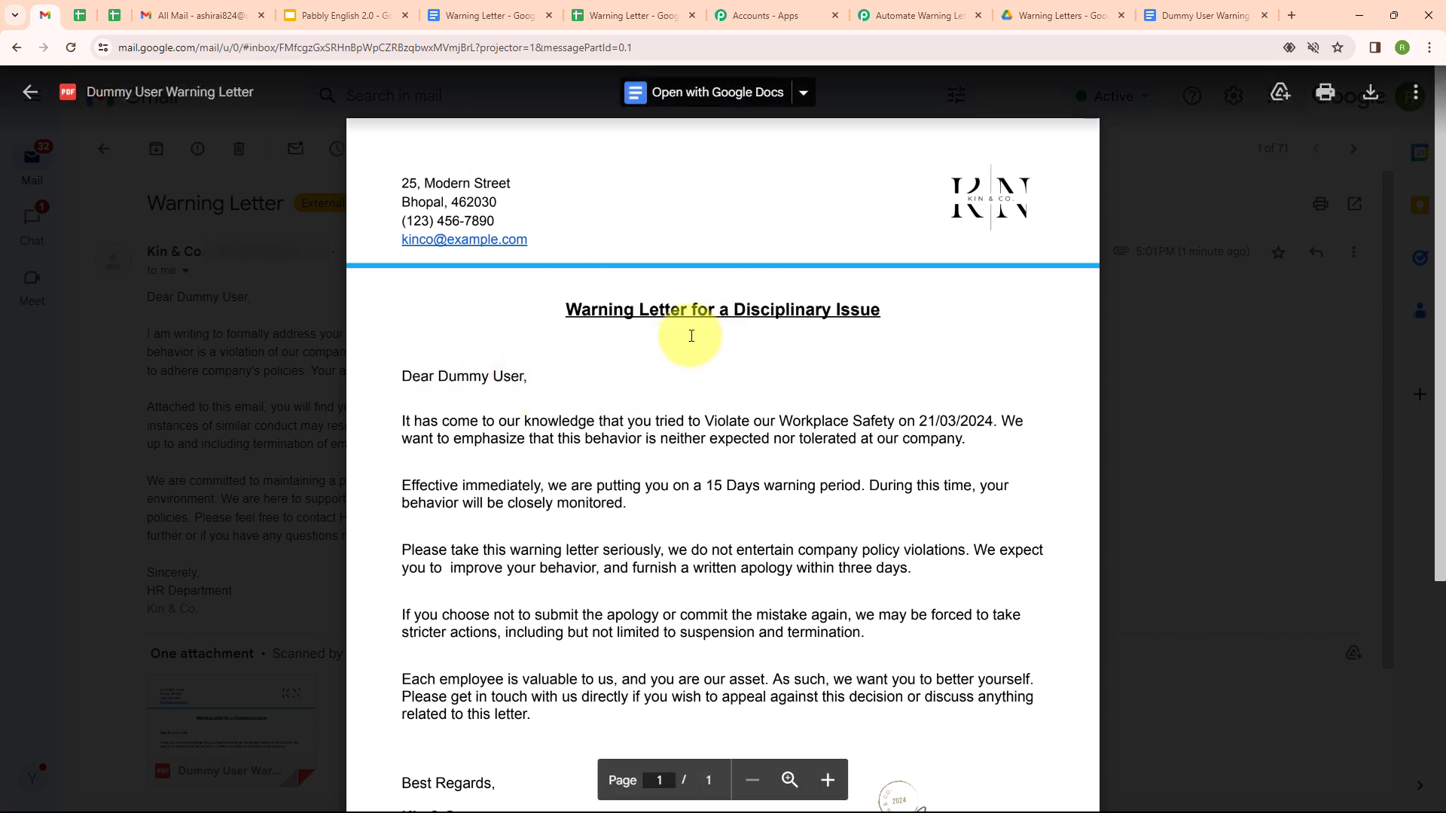
left_click(900, 21)
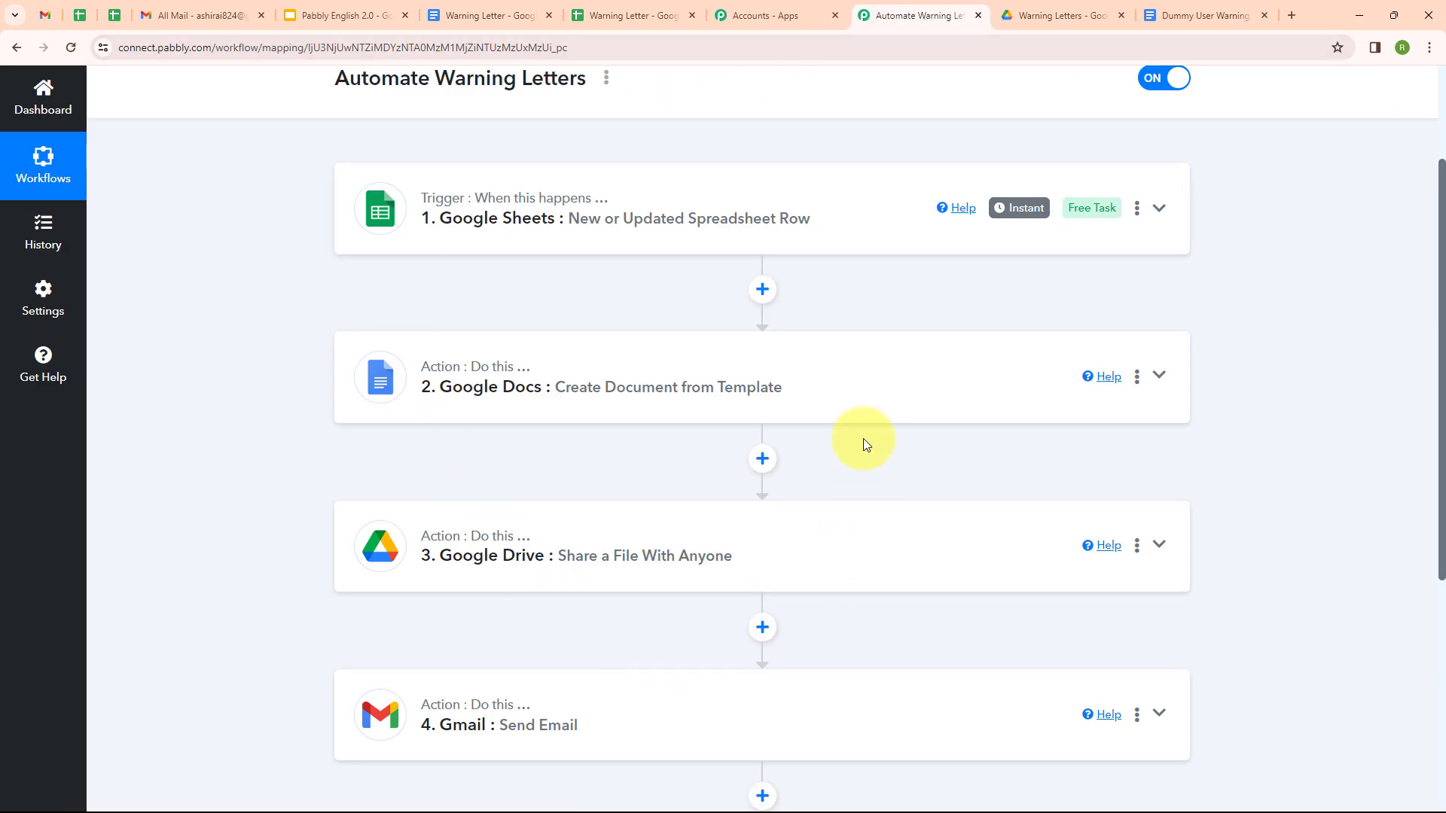
Step: Turn on the Pabbly Connect Webhooks 'Send On Event' option in the Warning Letter spreadsheet
left_click(641, 12)
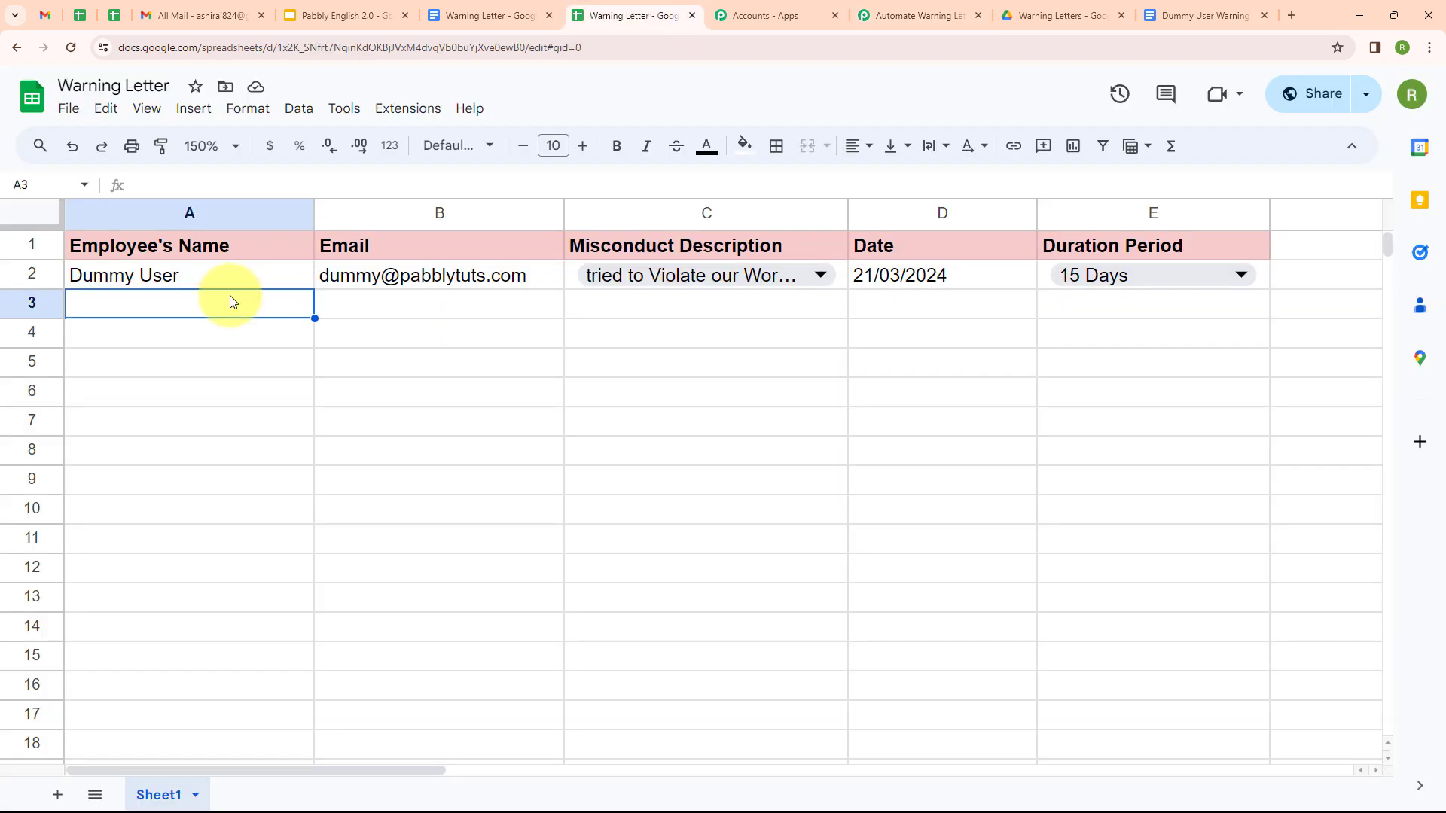
left_click(408, 113)
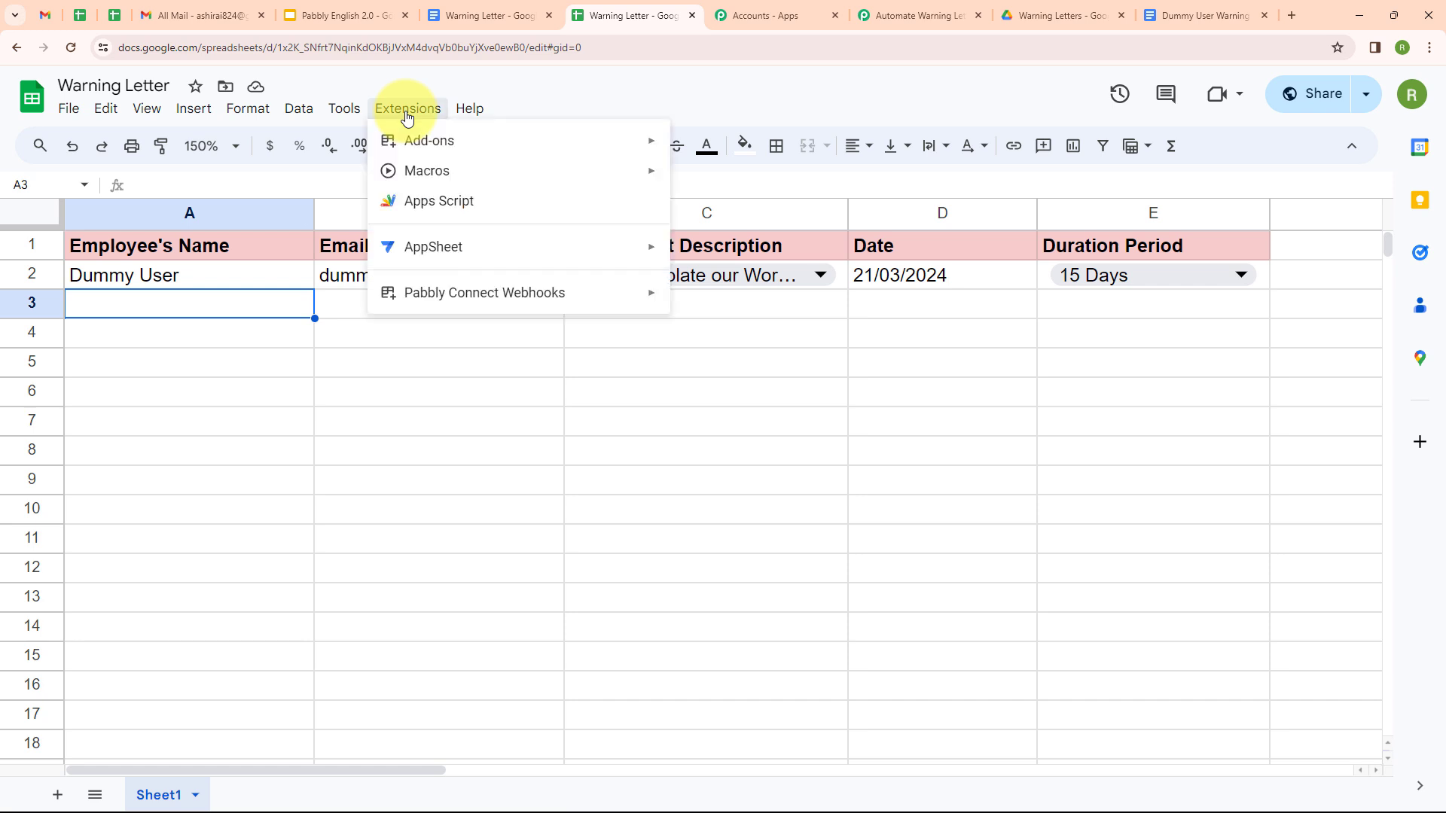
mouse_move(444, 295)
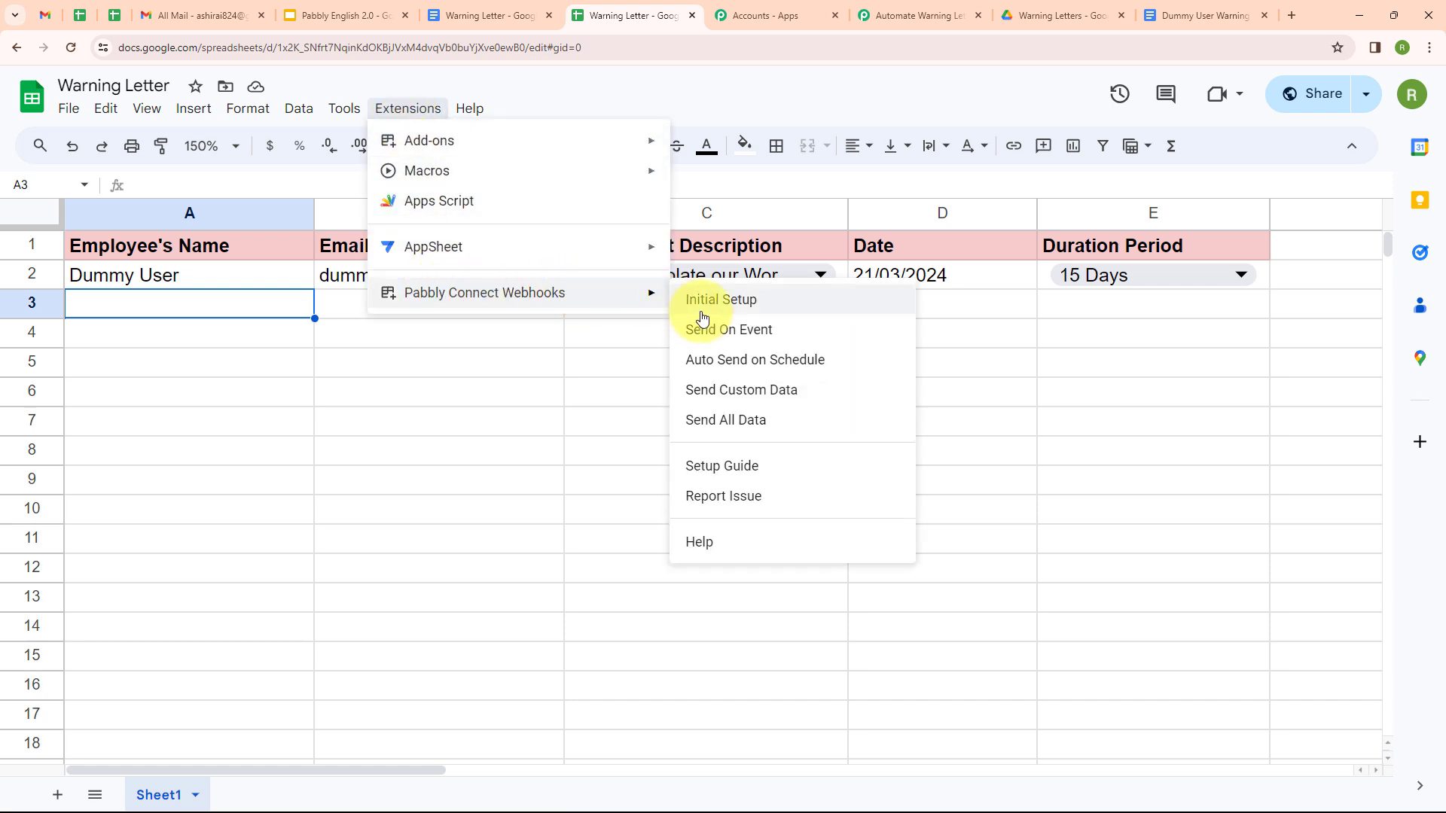
left_click(725, 332)
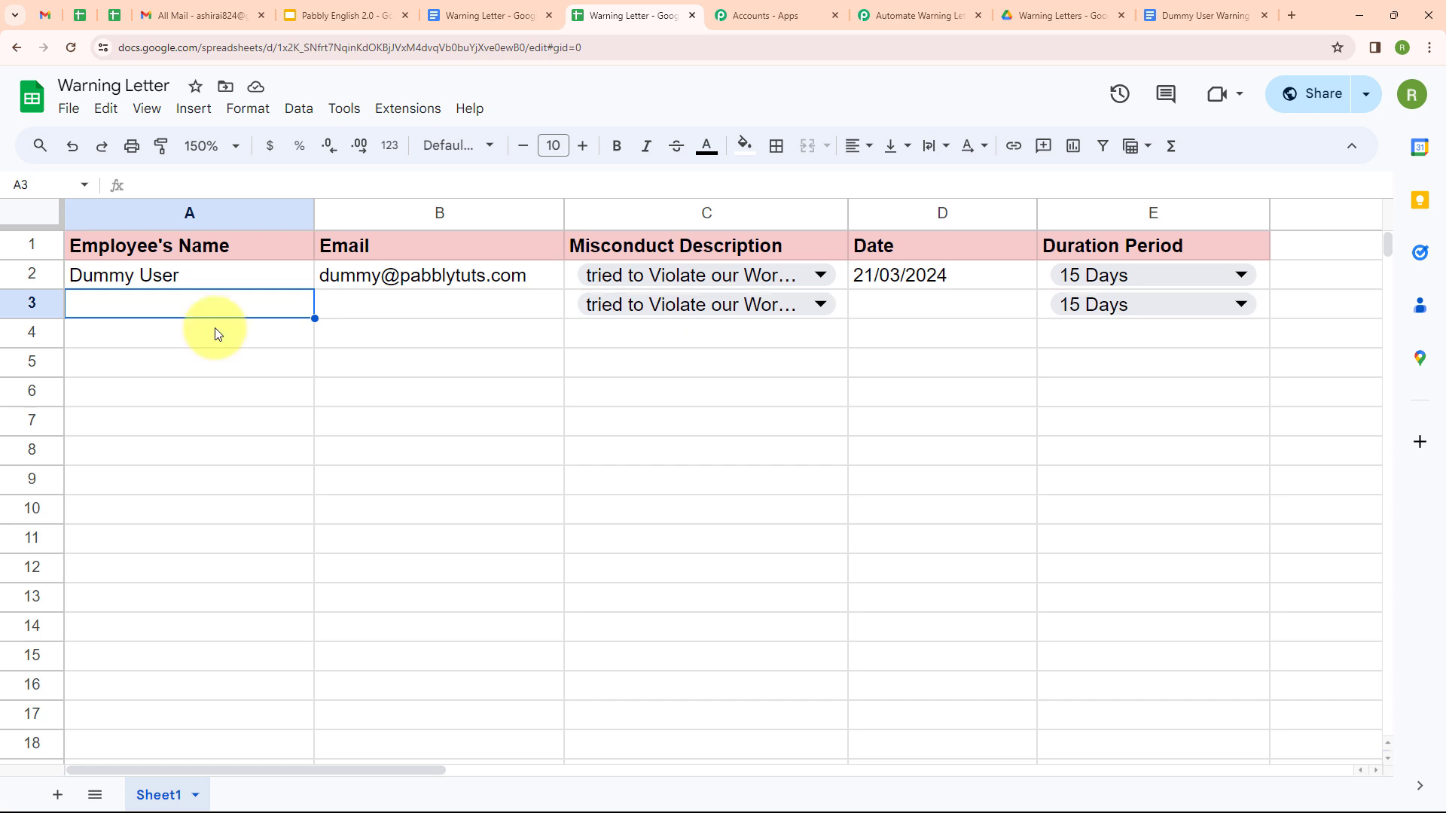
Step: Fill row 3 with the test employee's name and e-mail, 'took Leave without informing', 22/03/2024, 7 Days
type("Te")
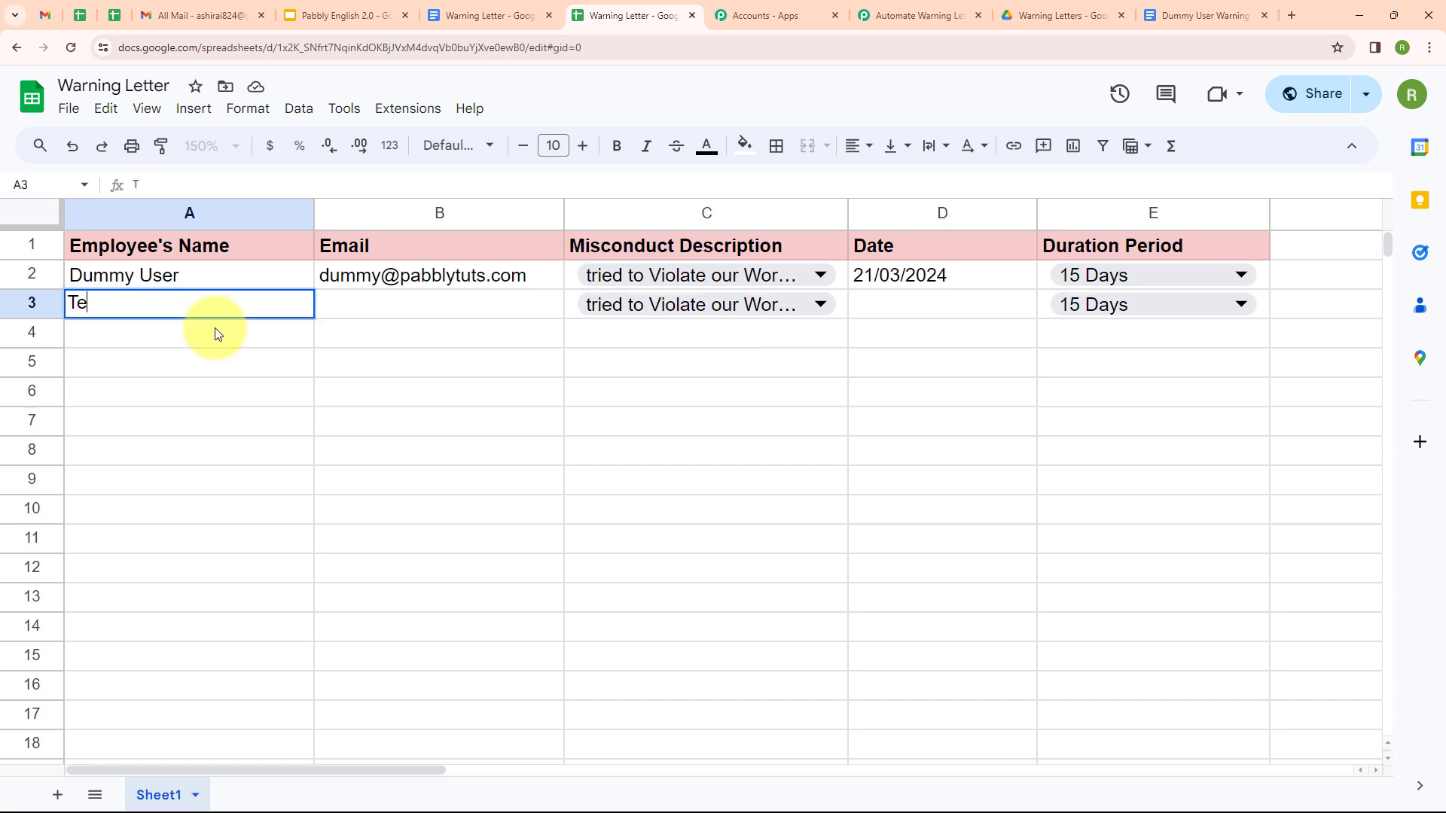
type("st User")
left_click(336, 305)
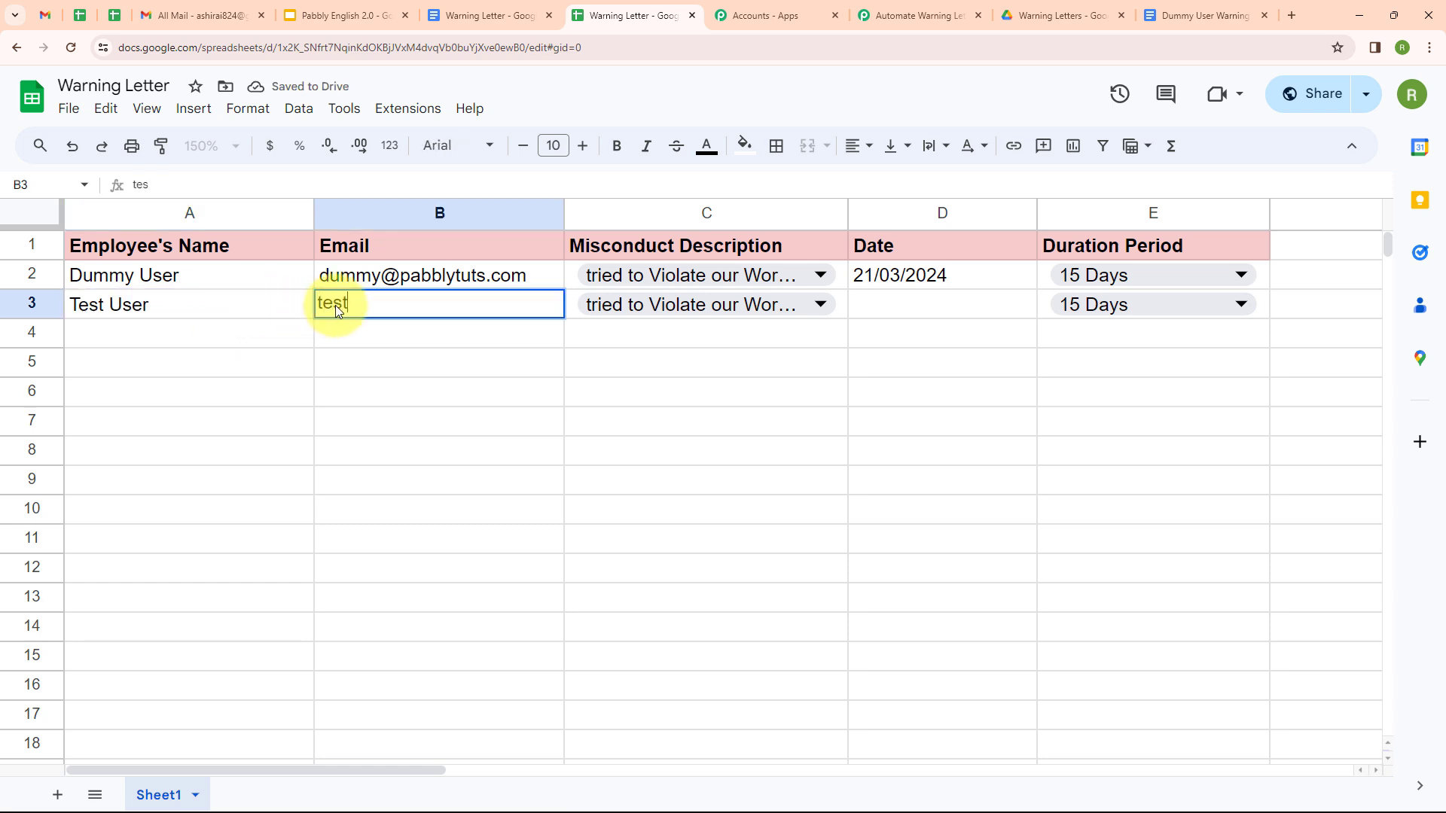
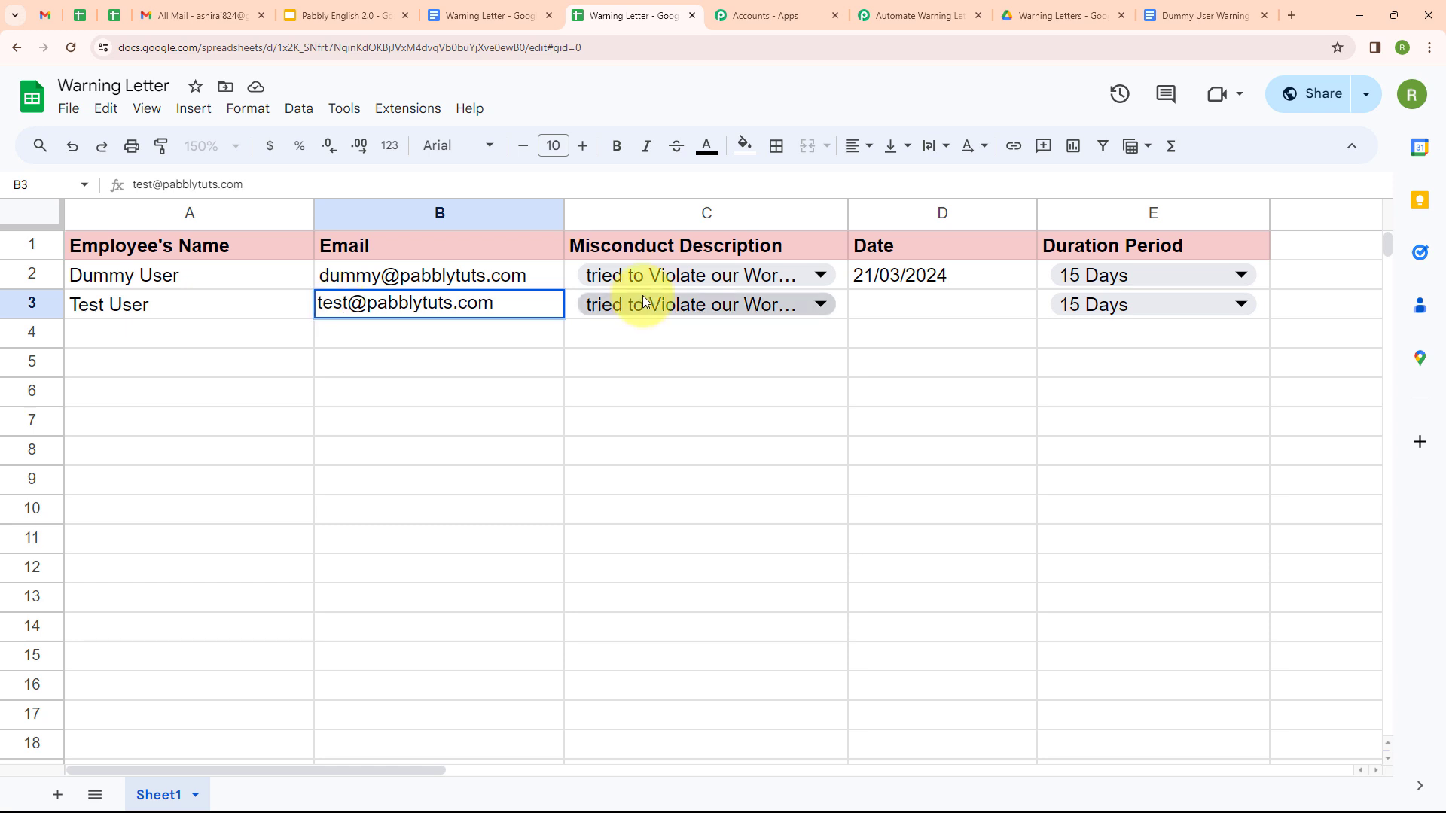
double_click(643, 301)
left_click(652, 394)
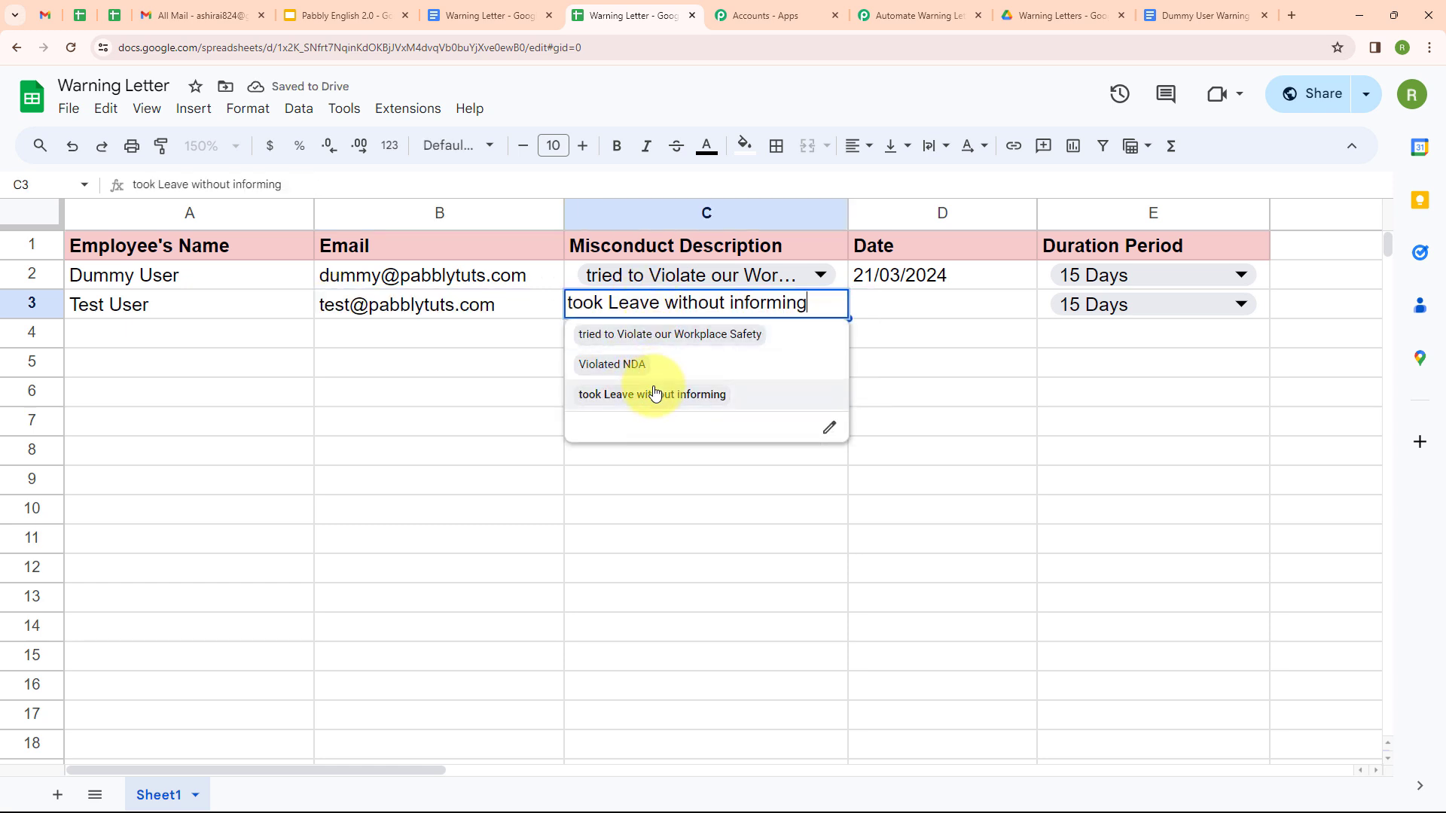
left_click(905, 304)
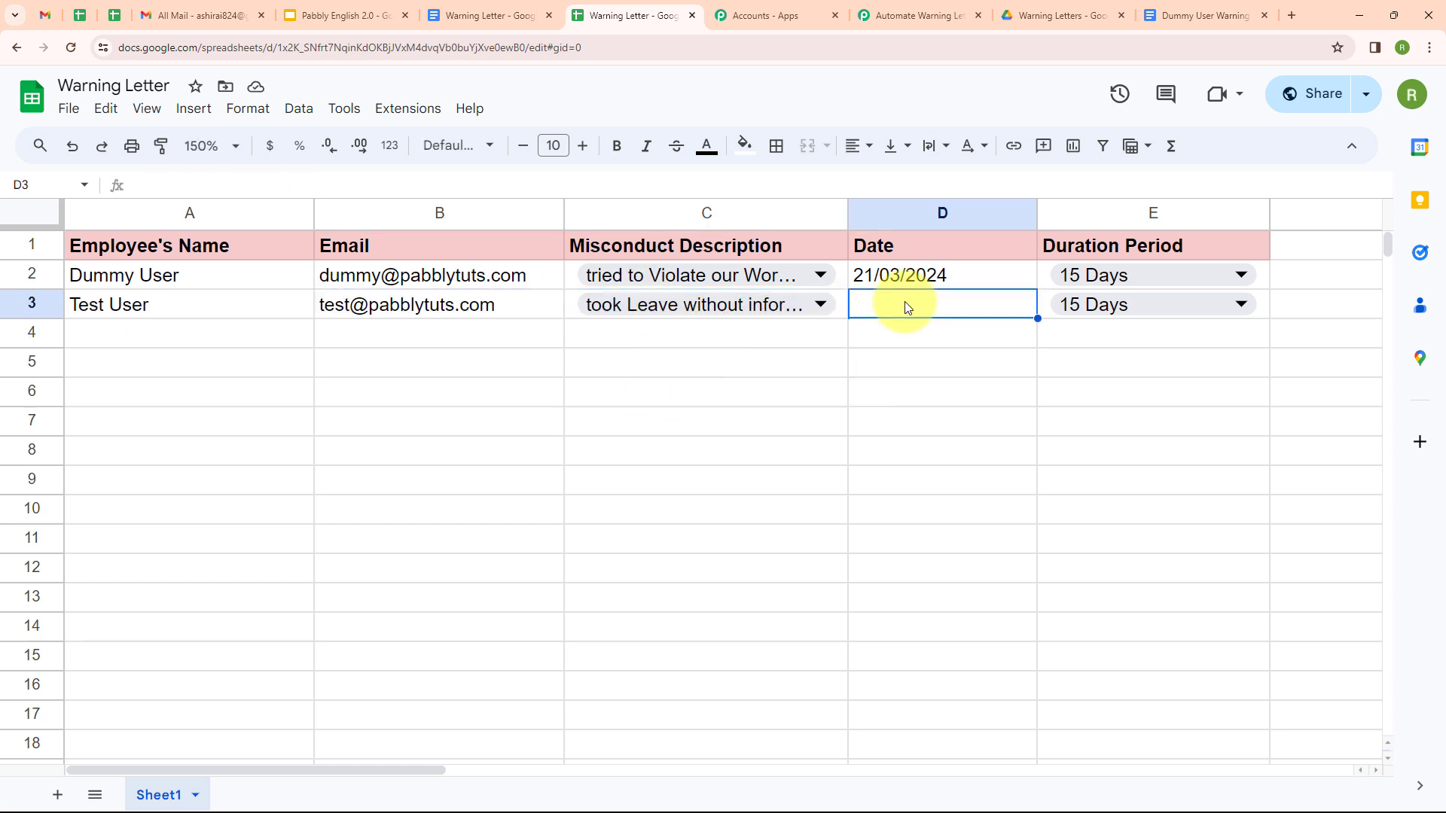
type("22/03/2024")
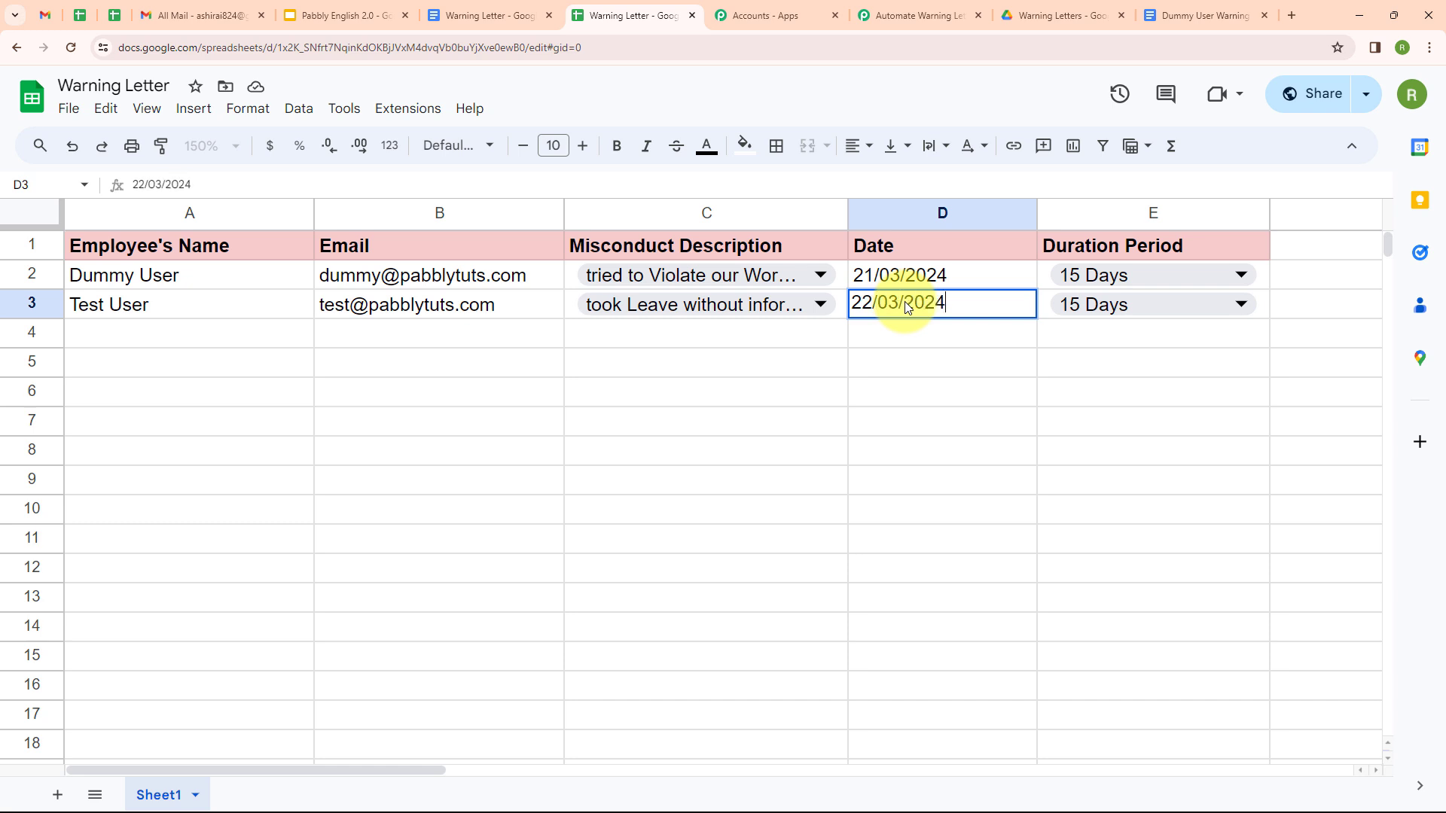
left_click(1147, 301)
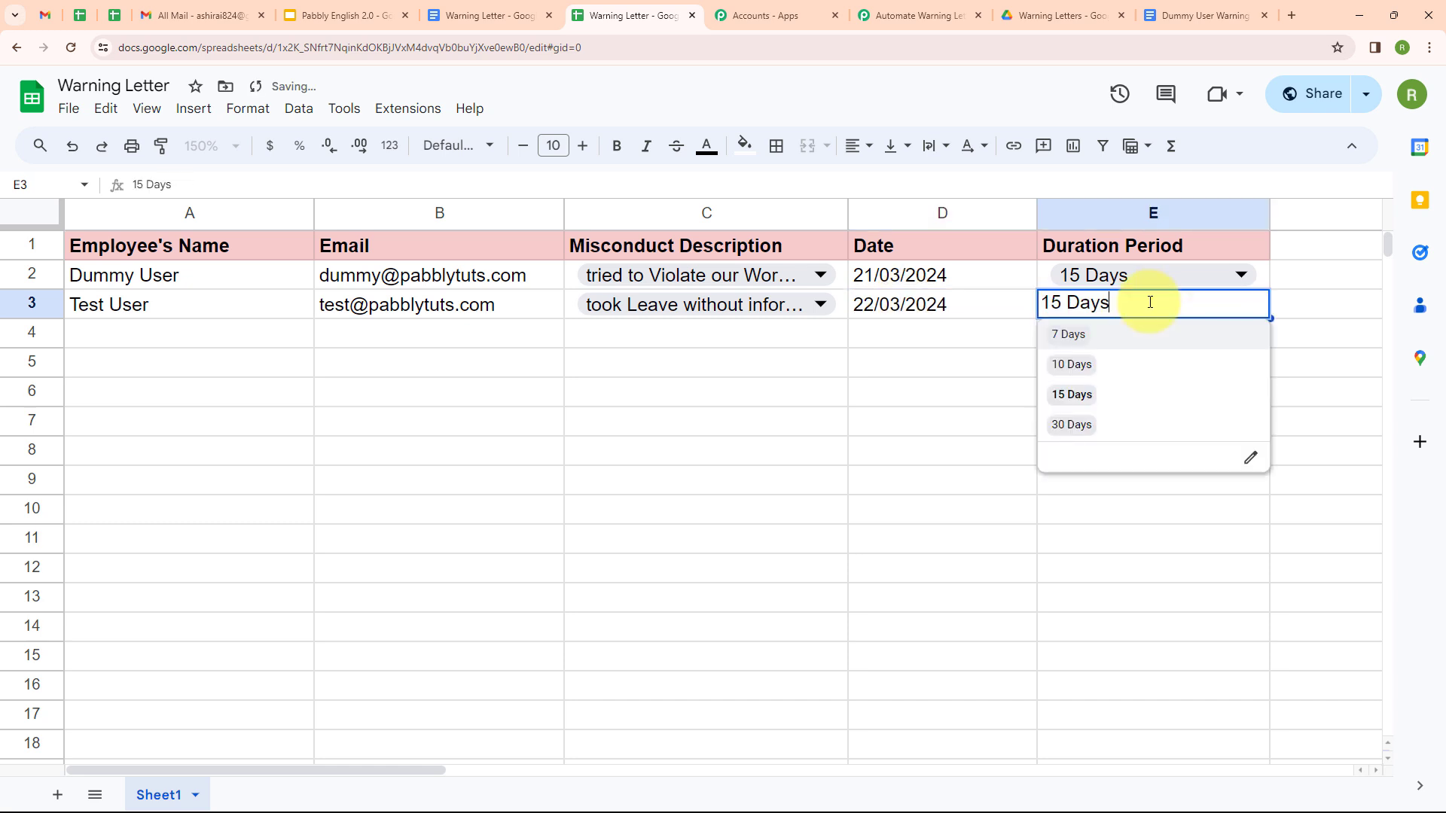
left_click(1145, 341)
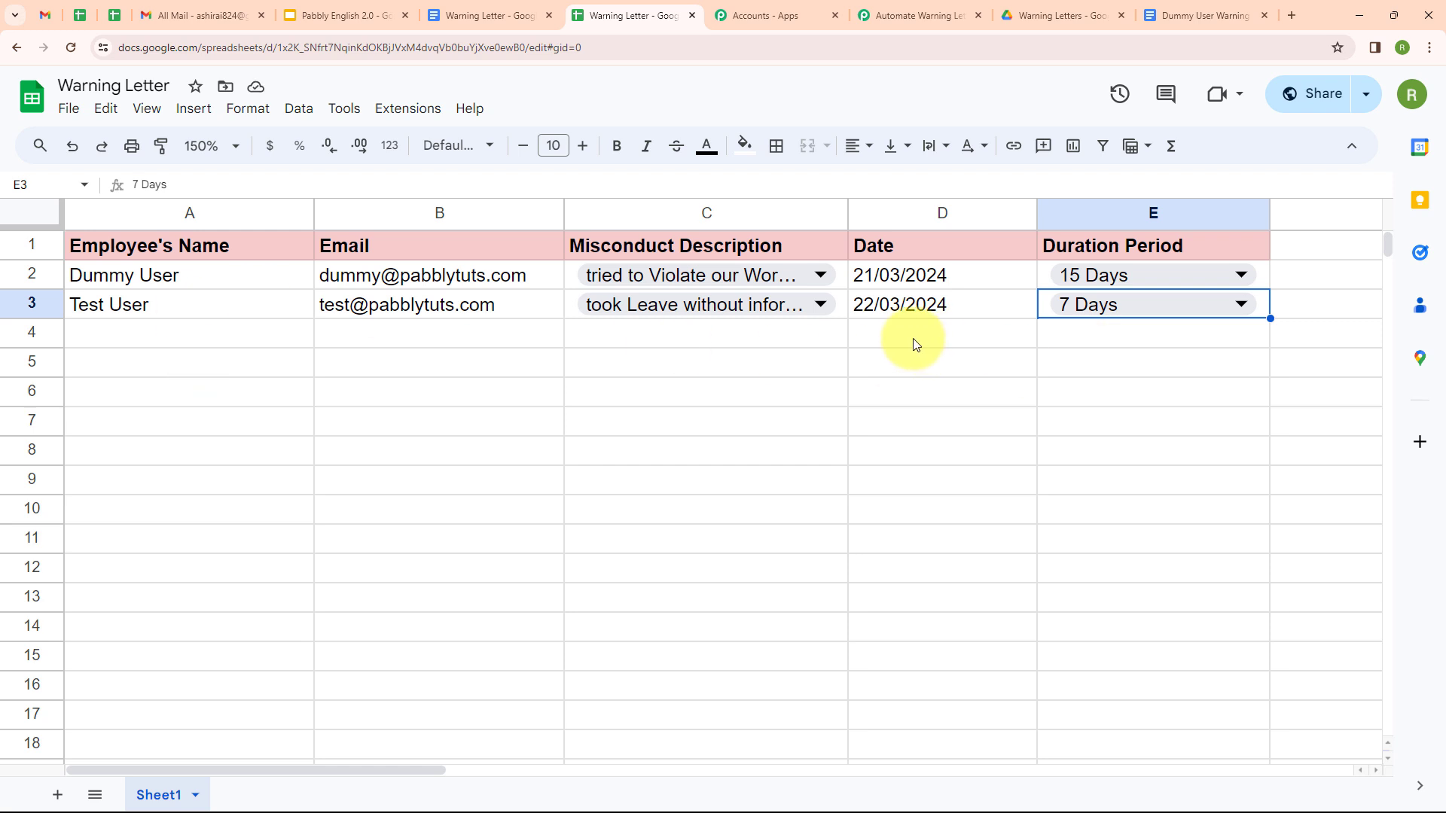
left_click(195, 345)
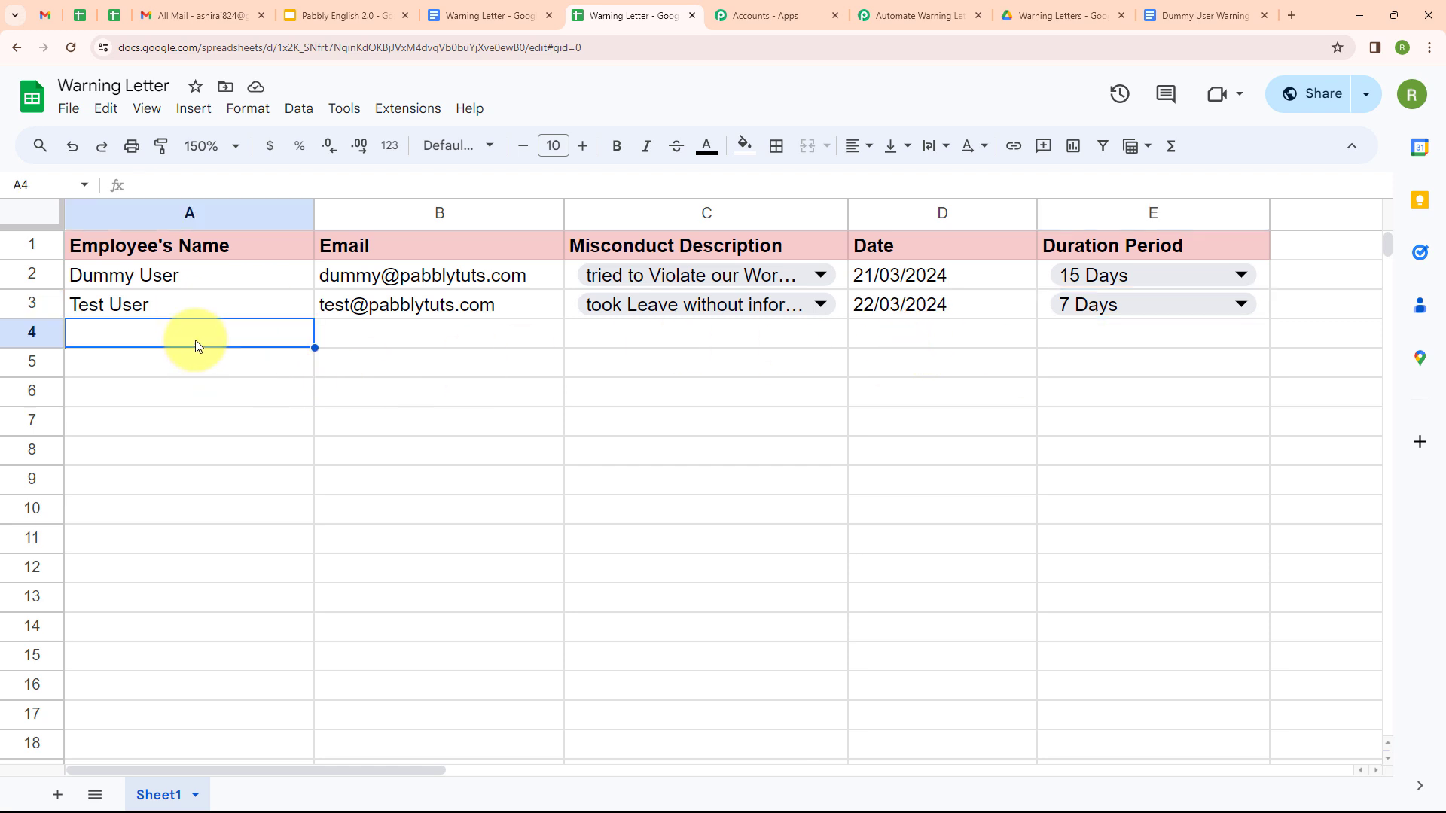
left_click(45, 15)
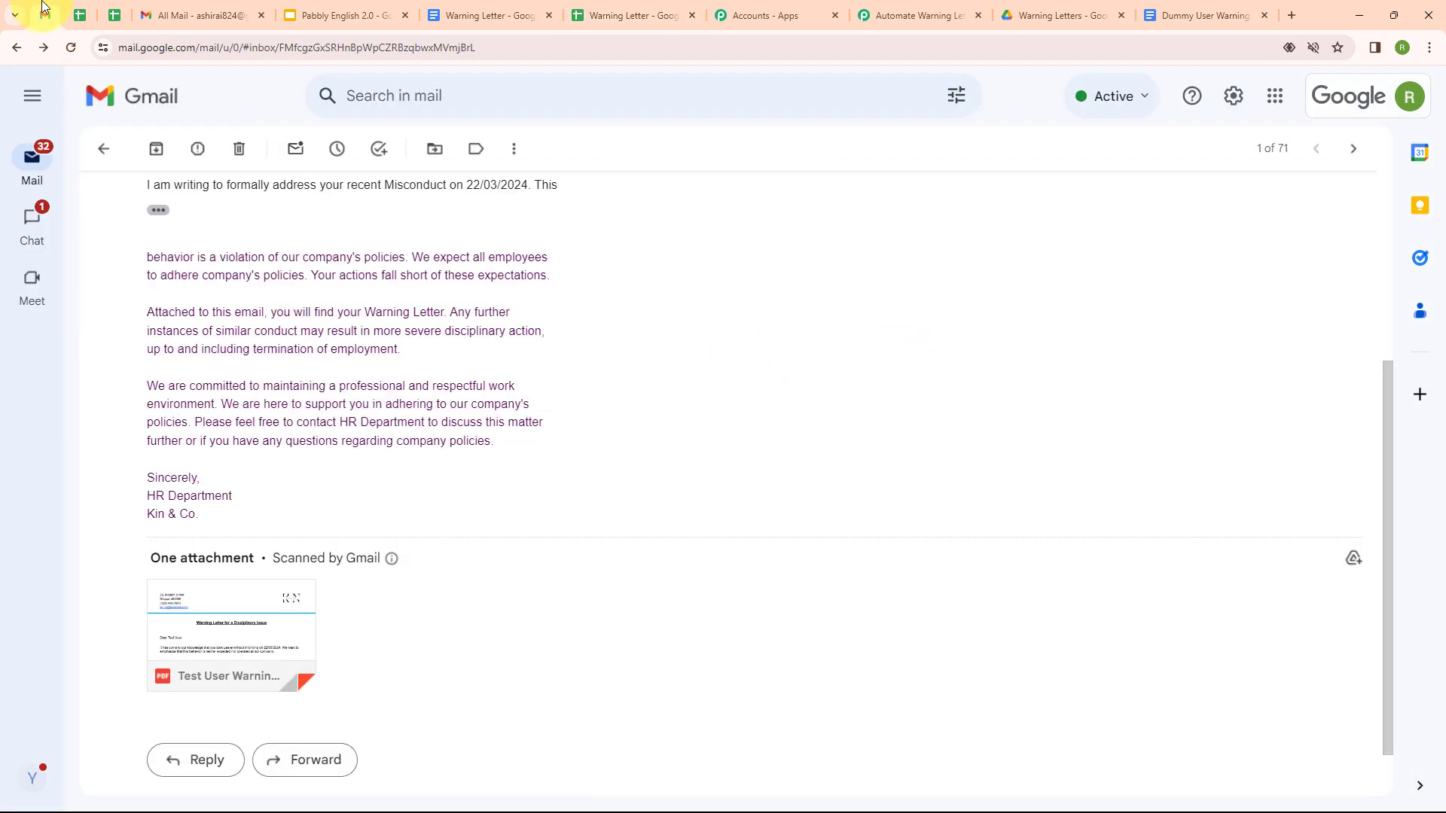
Step: Preview the test employee's warning letter PDF showing 22/03/2024 and 7 Days, then return to Pabbly
left_click(258, 605)
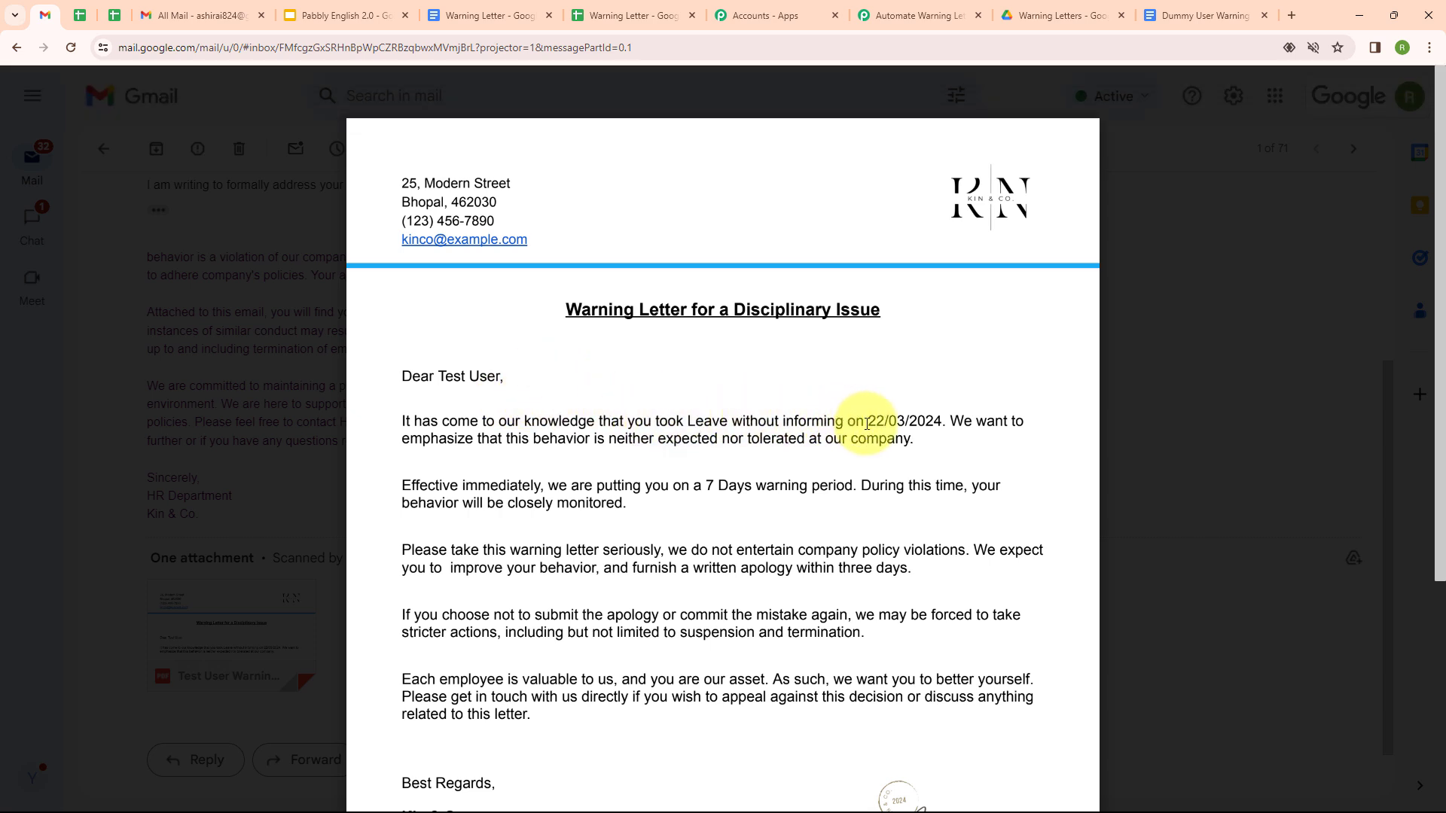
left_click(901, 13)
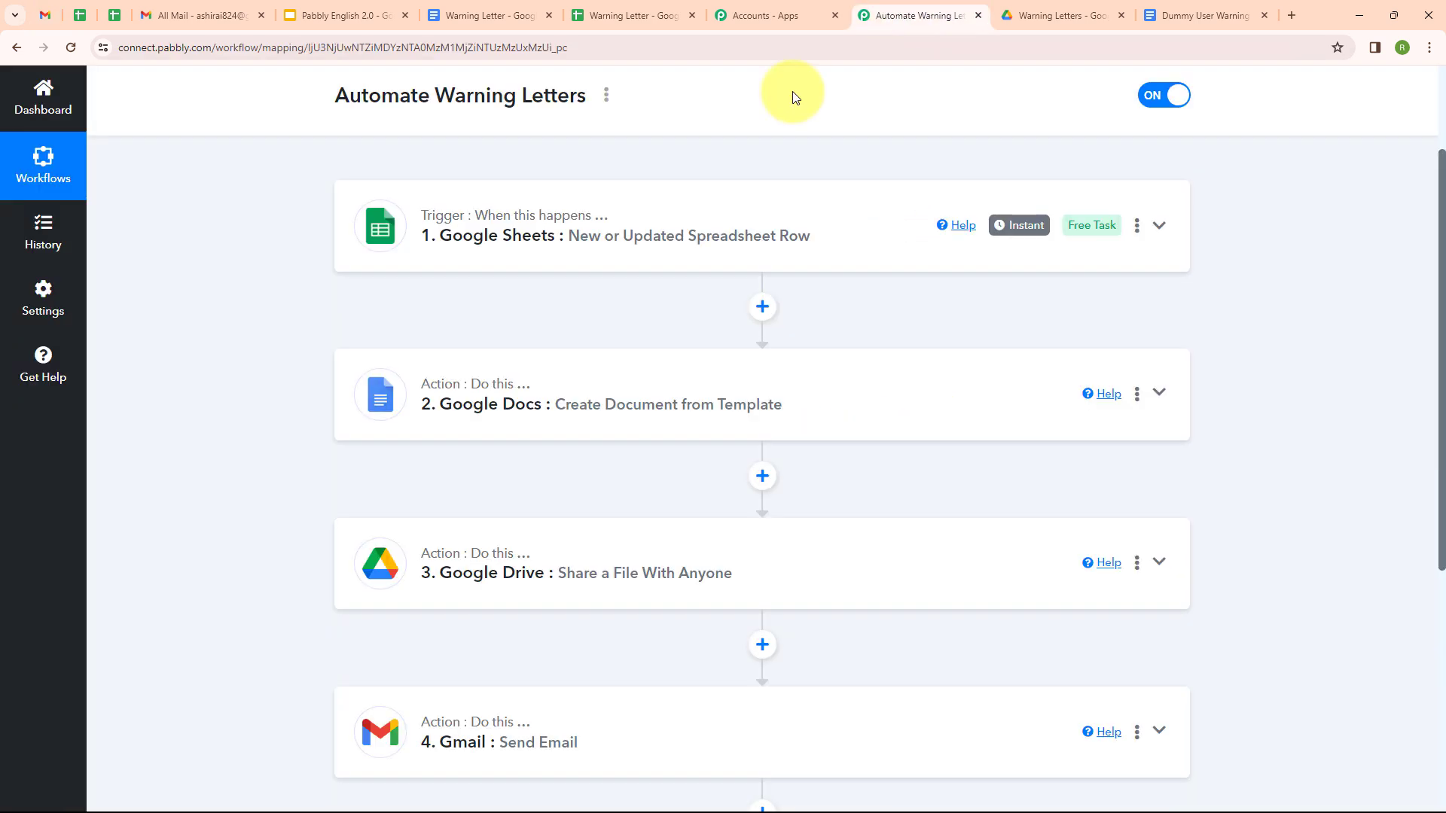